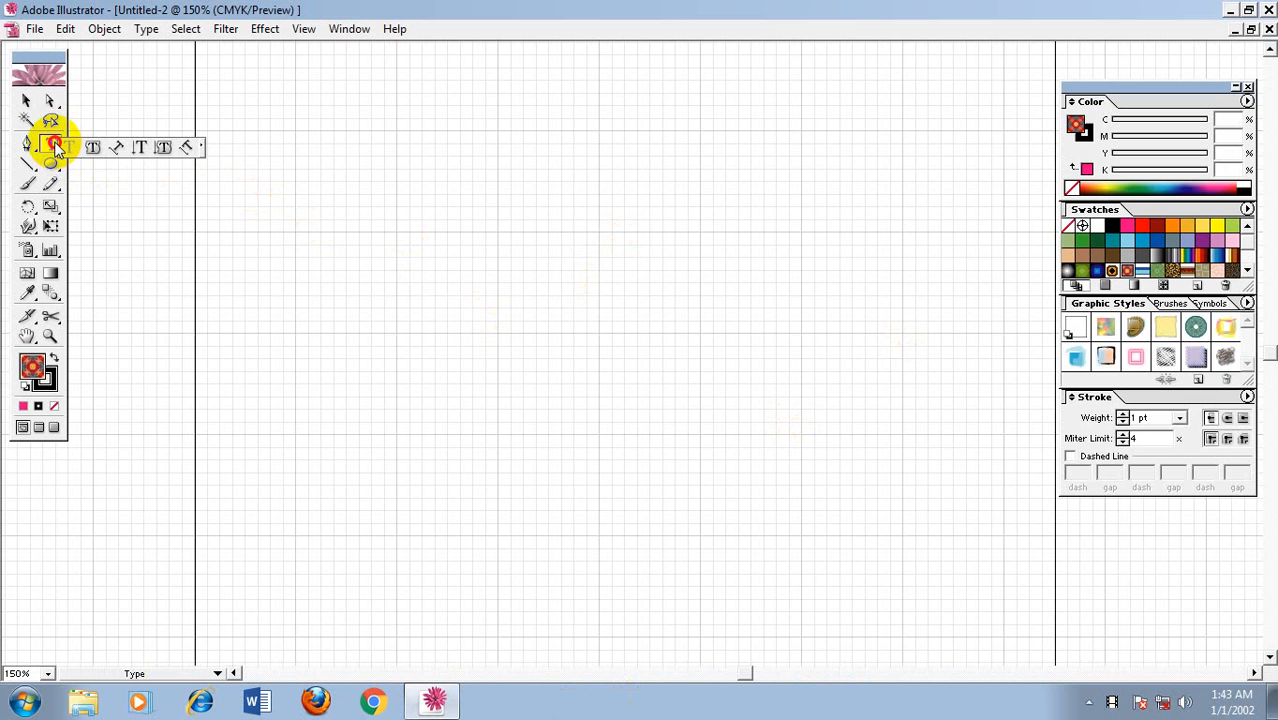
Step: Tear off the type tools as a floating palette and place it at the page's upper-left corner
drag(55, 148, 51, 146)
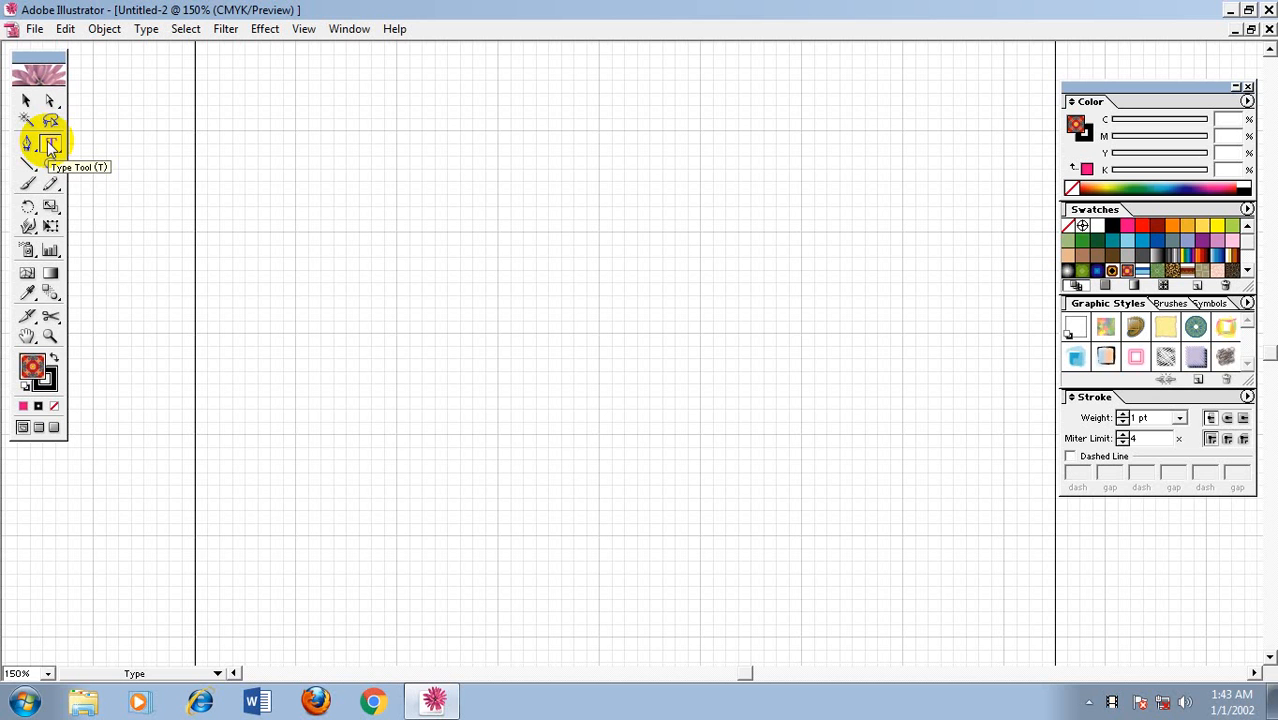
drag(51, 146, 280, 80)
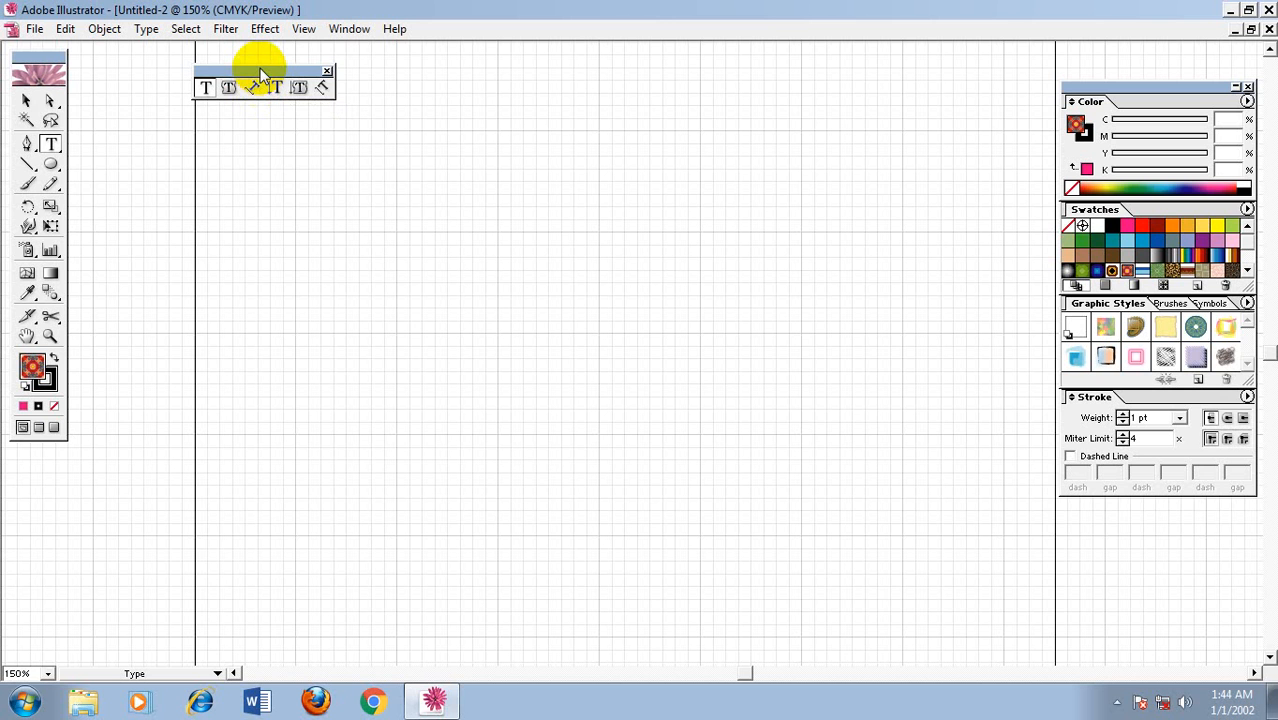
drag(262, 75, 267, 54)
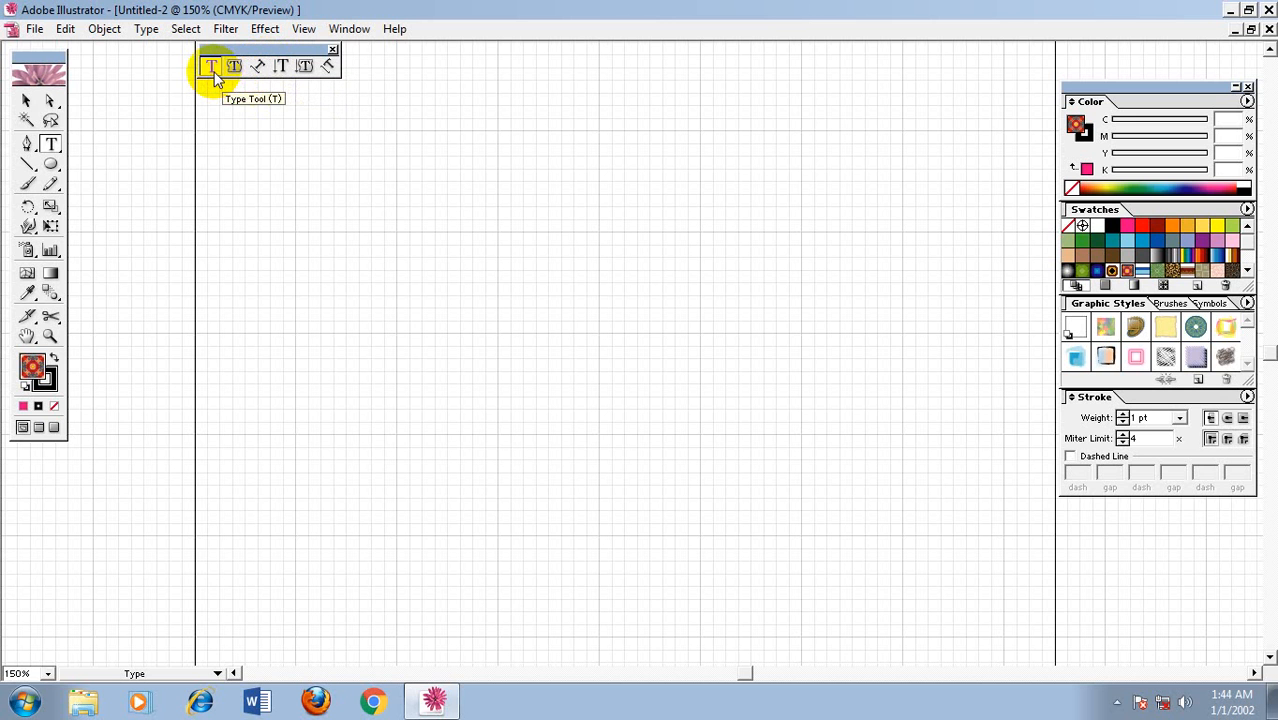
Step: Start a point text near the page's upper-left corner and try text sizes of 72 pt and 11 pt
click(261, 150)
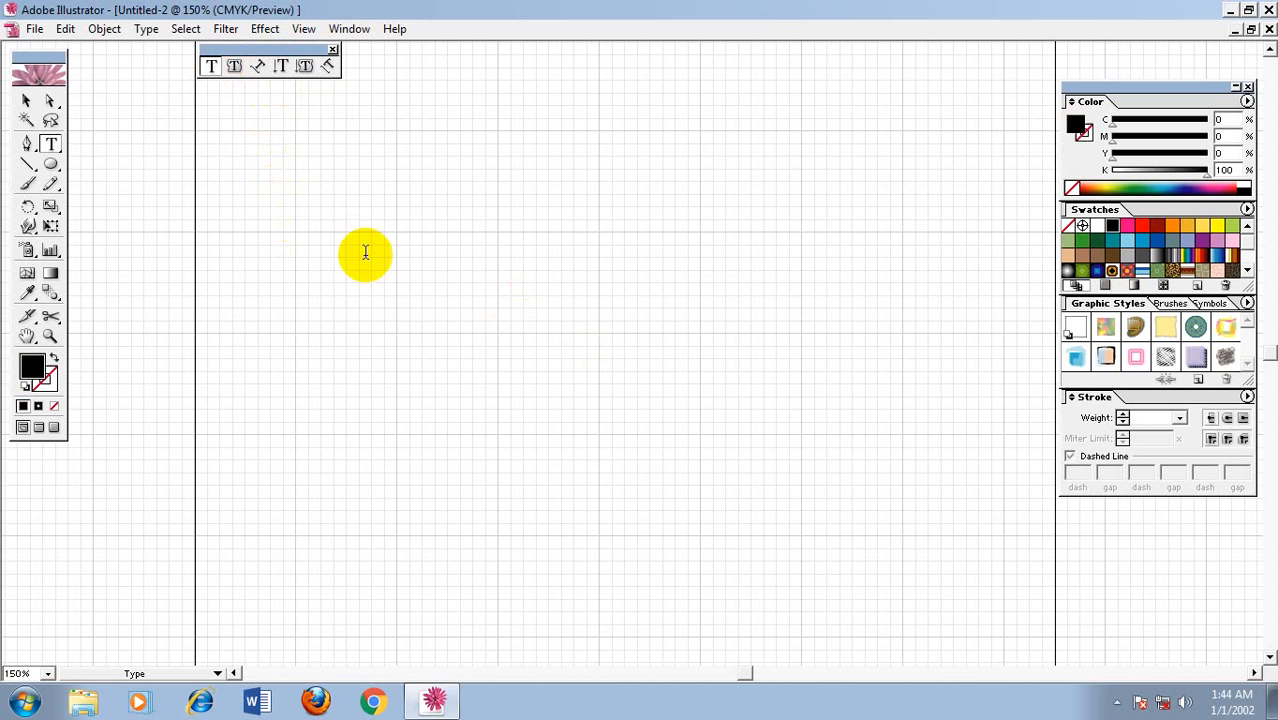
right_click(270, 148)
mouse_move(345, 235)
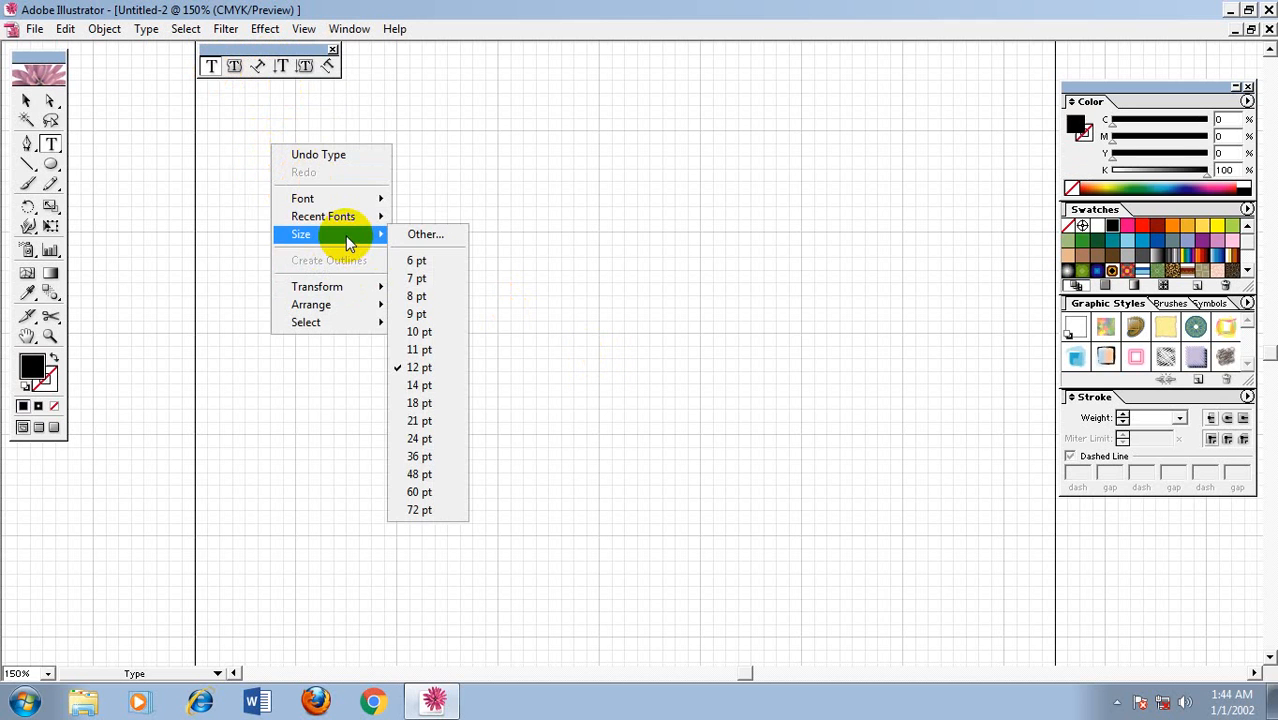
click(450, 509)
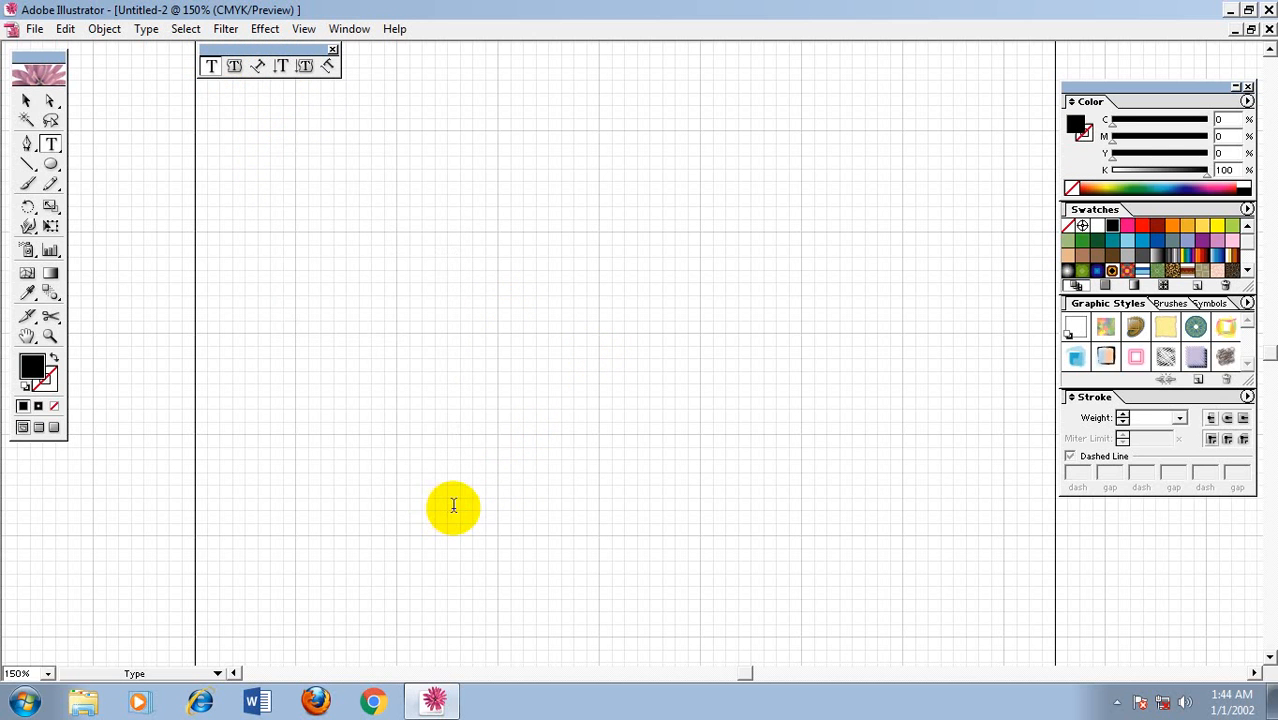
right_click(363, 278)
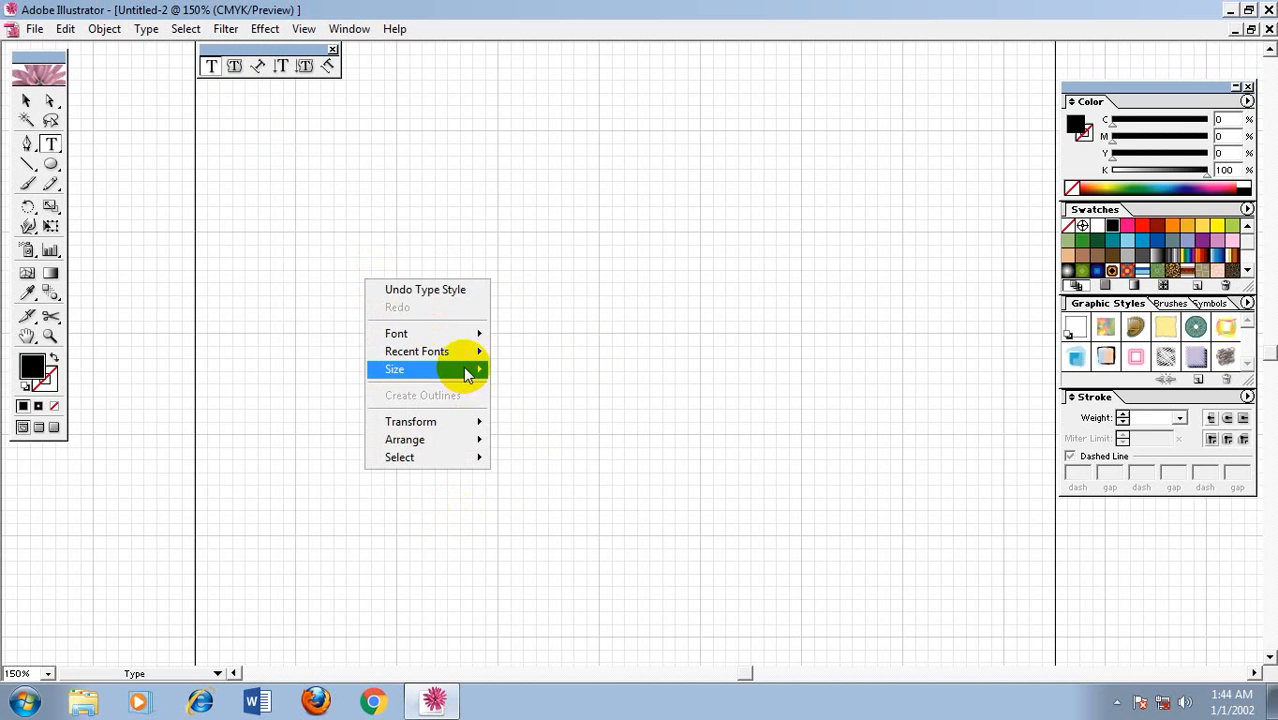
mouse_move(472, 369)
click(517, 484)
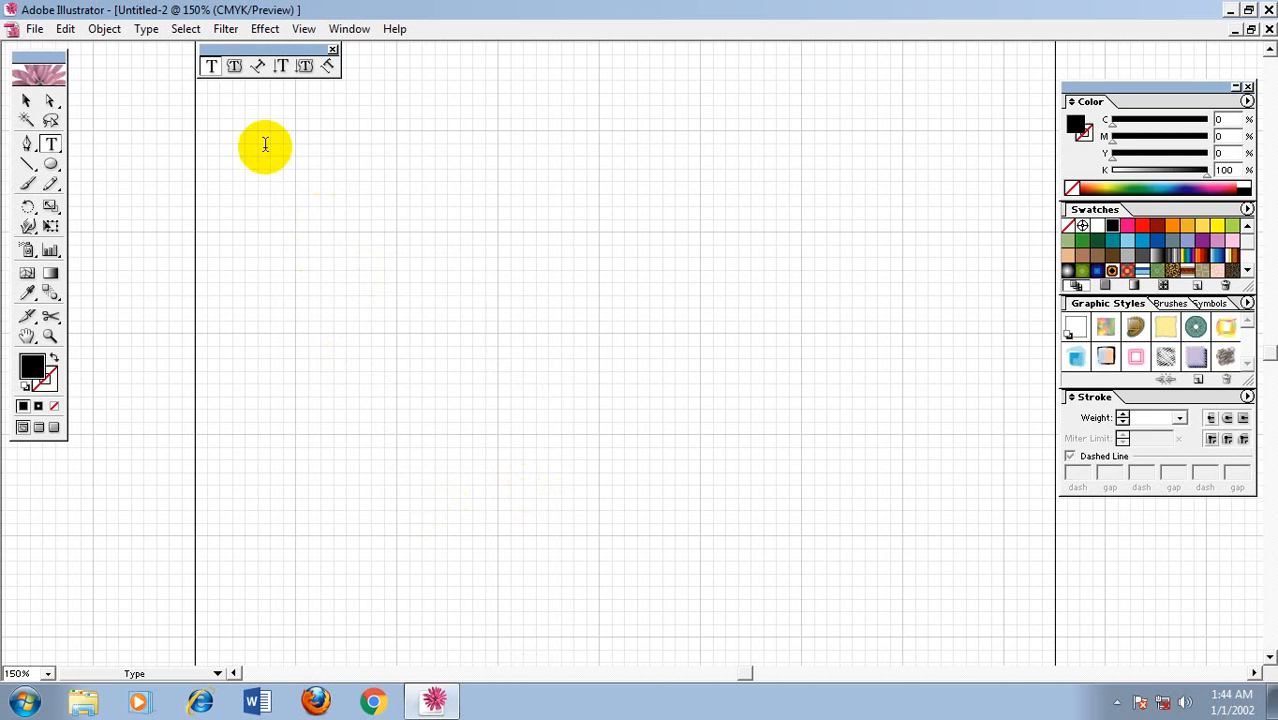
right_click(266, 147)
mouse_move(308, 202)
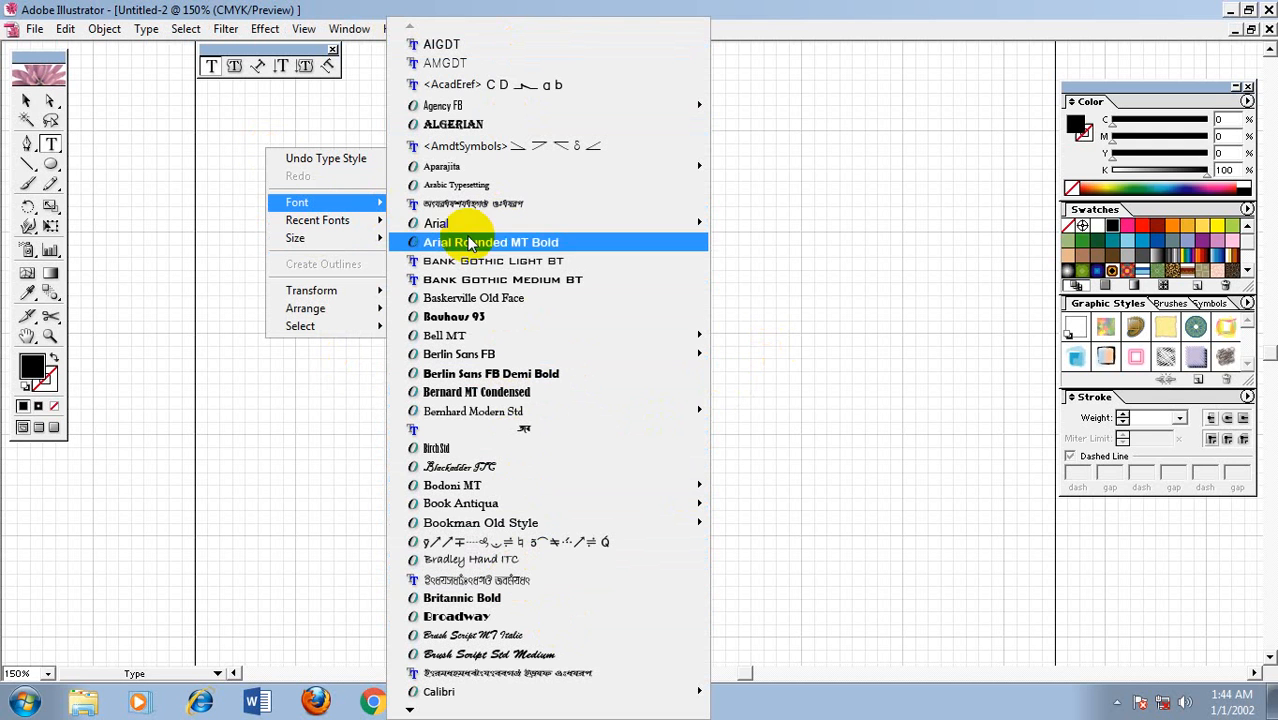
mouse_move(453, 226)
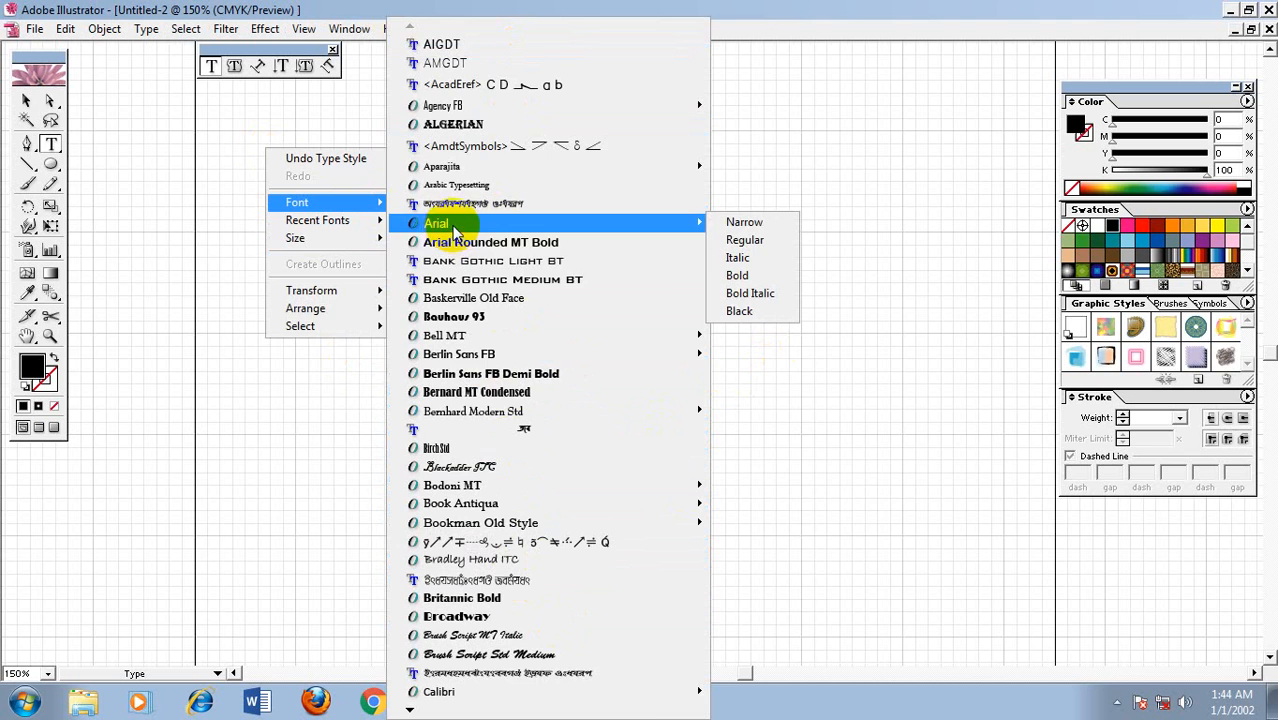
click(846, 512)
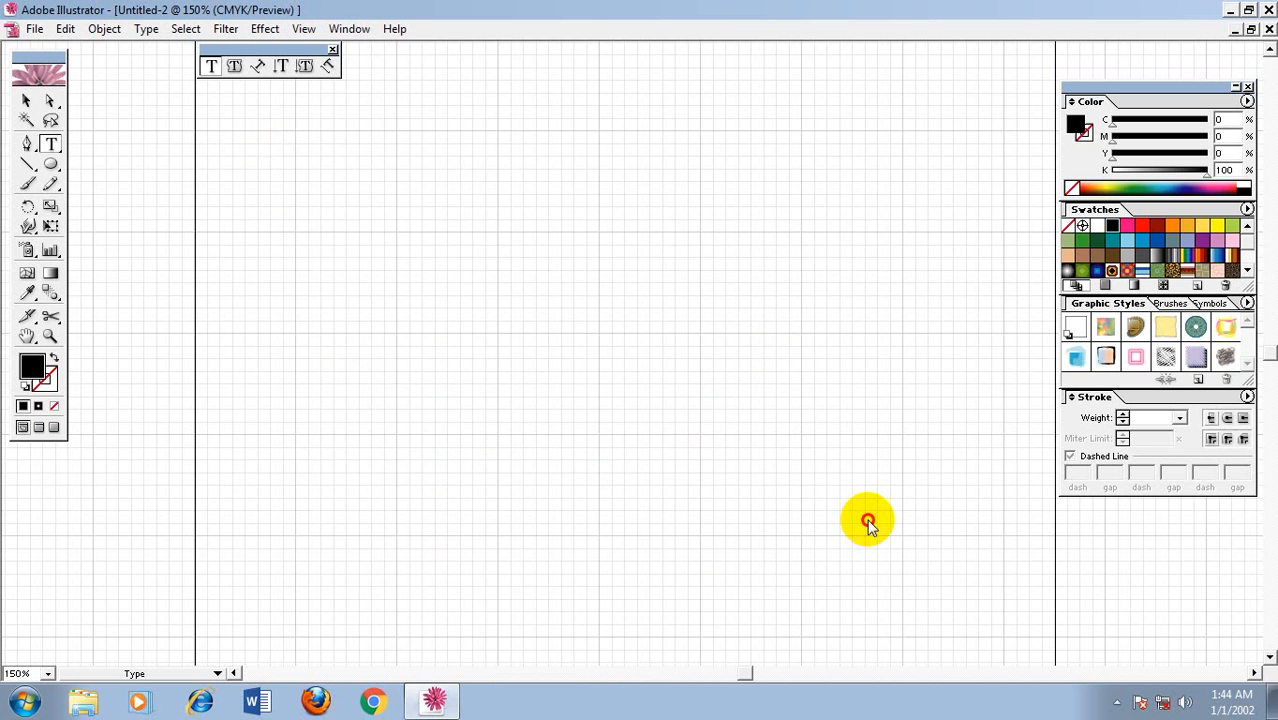
Step: Set the size of the new text to 18 pt
right_click(282, 147)
mouse_move(357, 232)
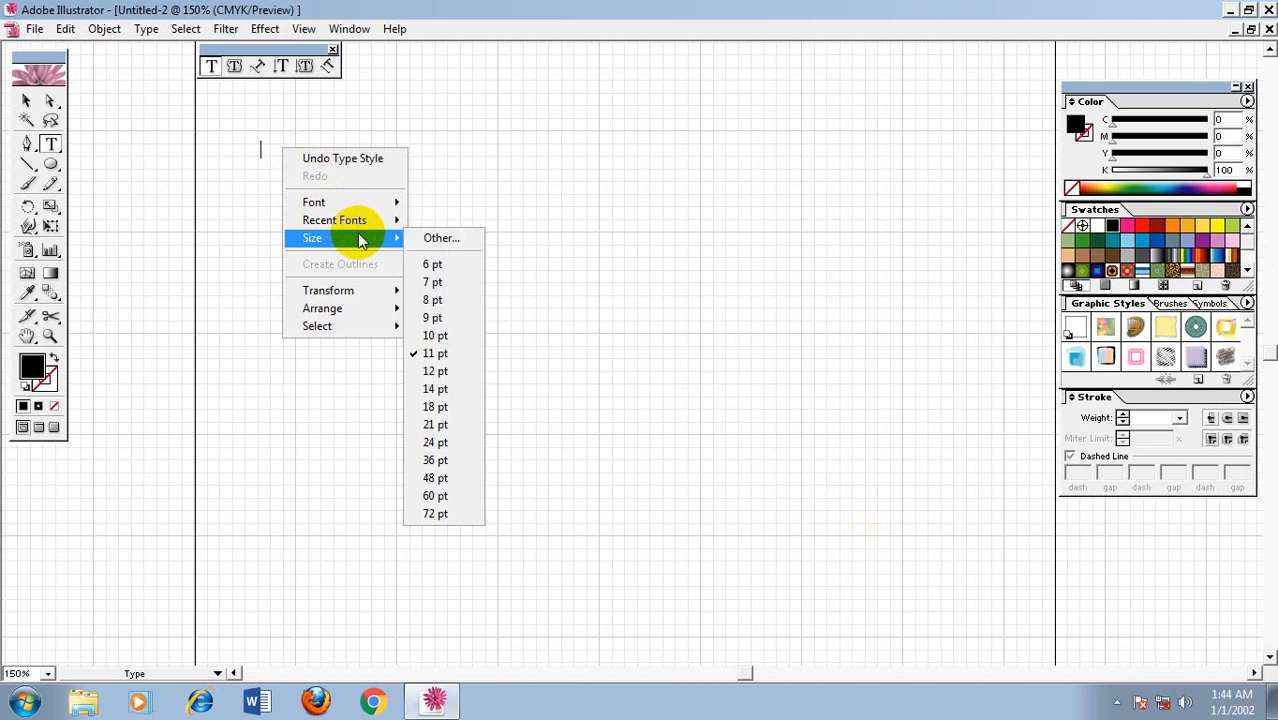
click(139, 31)
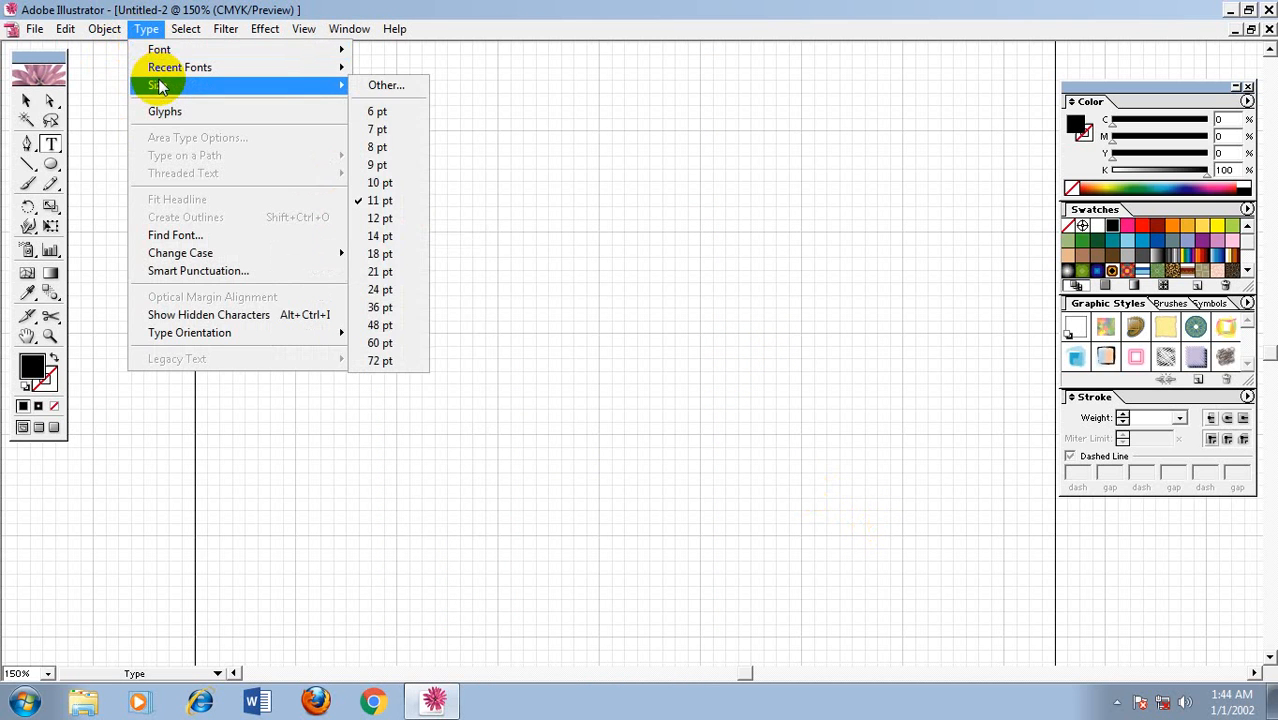
mouse_move(160, 52)
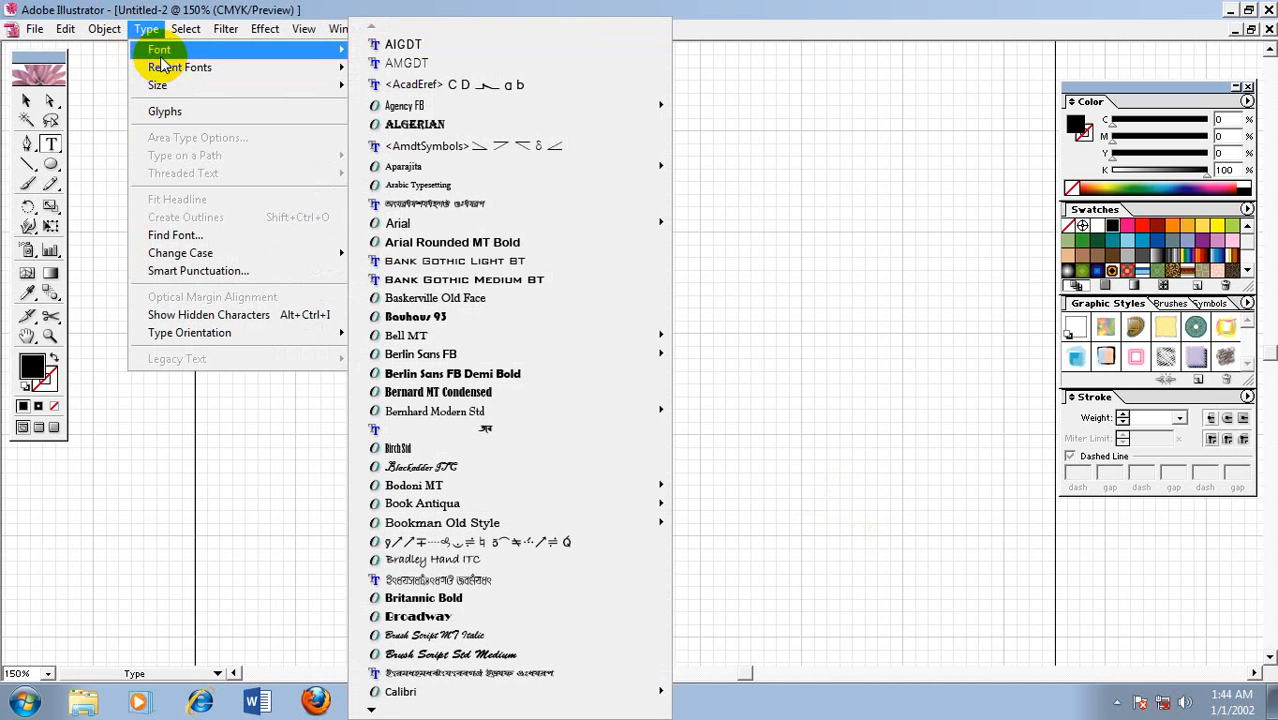
mouse_move(175, 87)
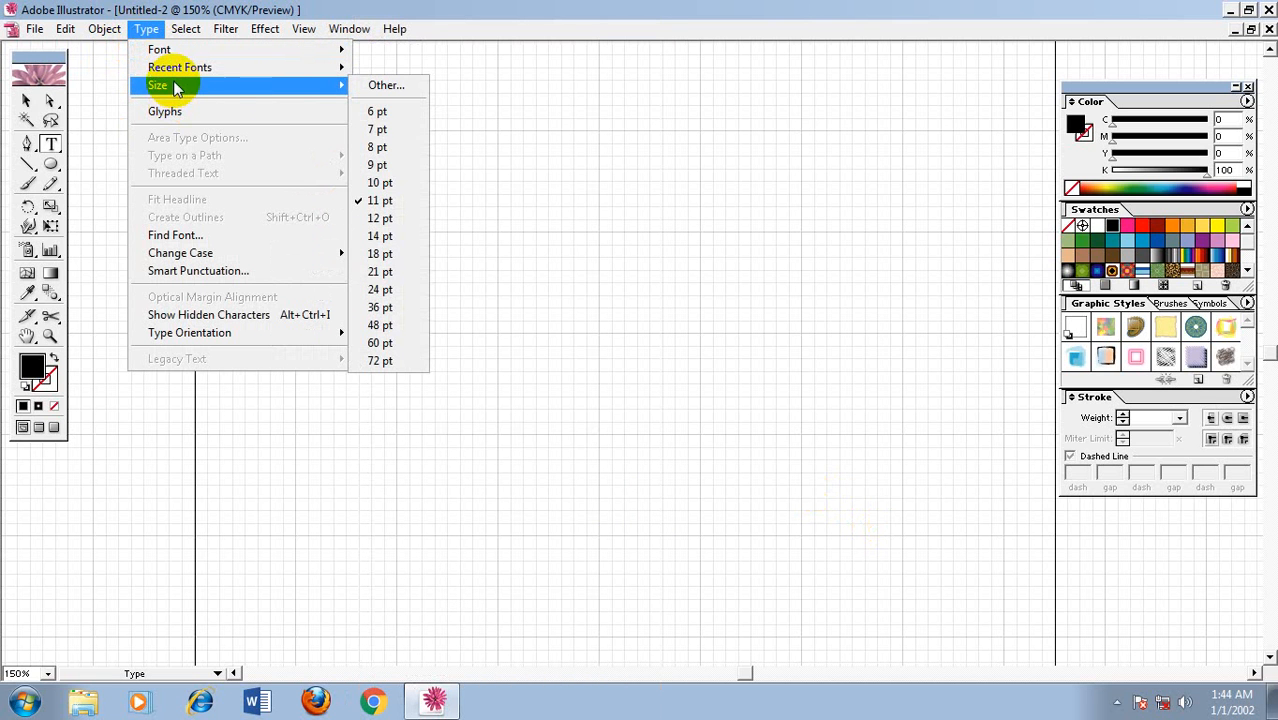
click(404, 256)
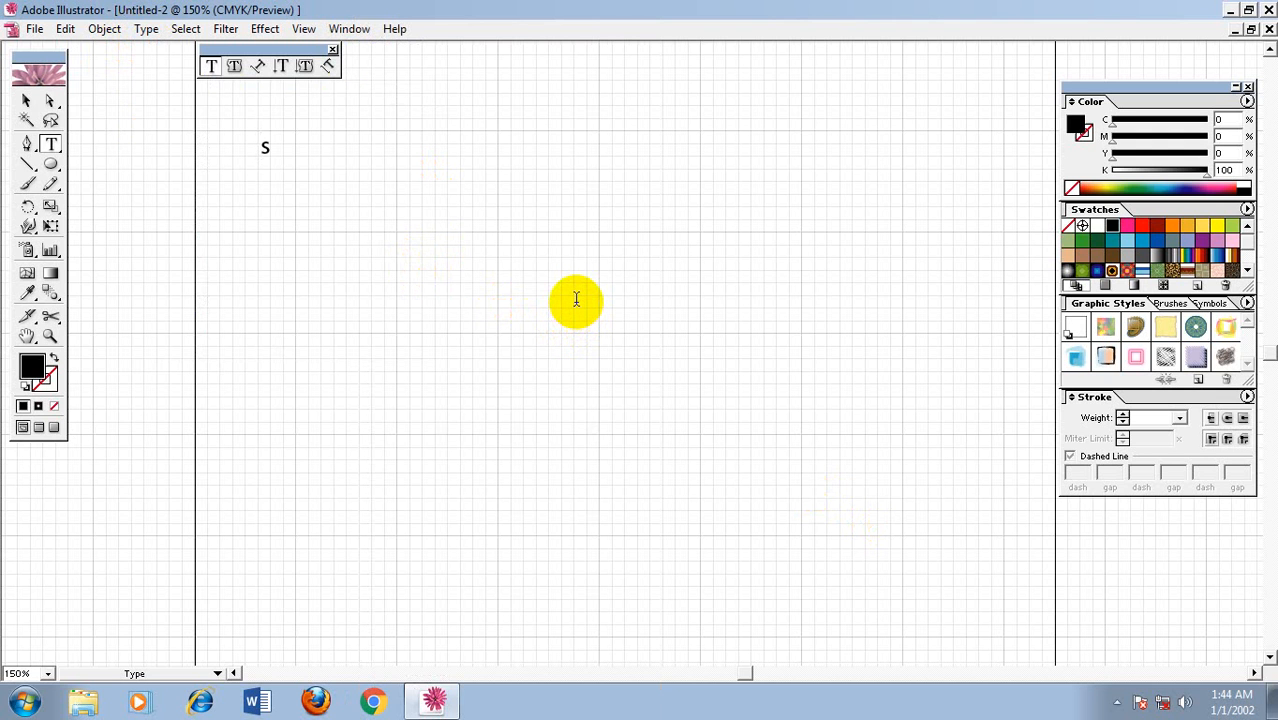
Step: Enter six lines of random filler text, from "sdfjhsdlkfjhsdlkjfhsdlkjfsdljkf" to "dfjdsgfgsdkhgskdjdgsjh"
text(dfjhsdlkfjhsdlkjfhsdlkjfsdljkf)
key(Return)
text(d)
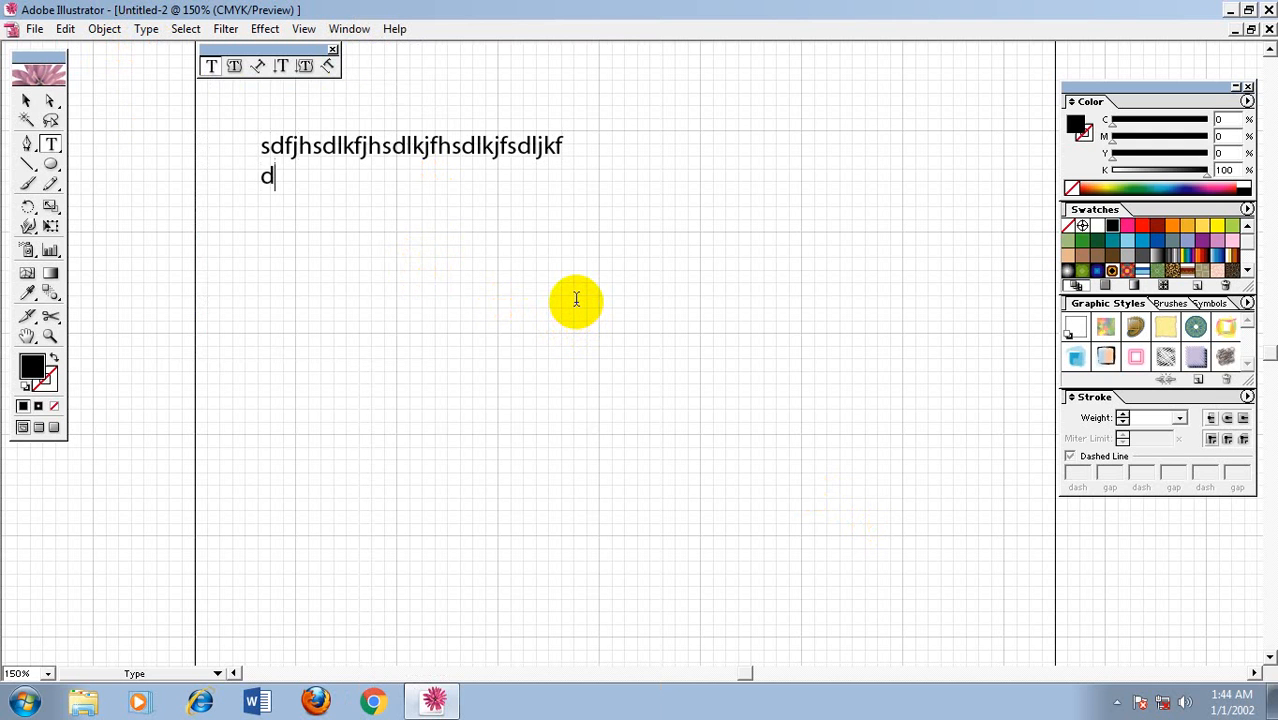
text(ljksdlkjfsdfsdfsfdsfhsfjksdf )
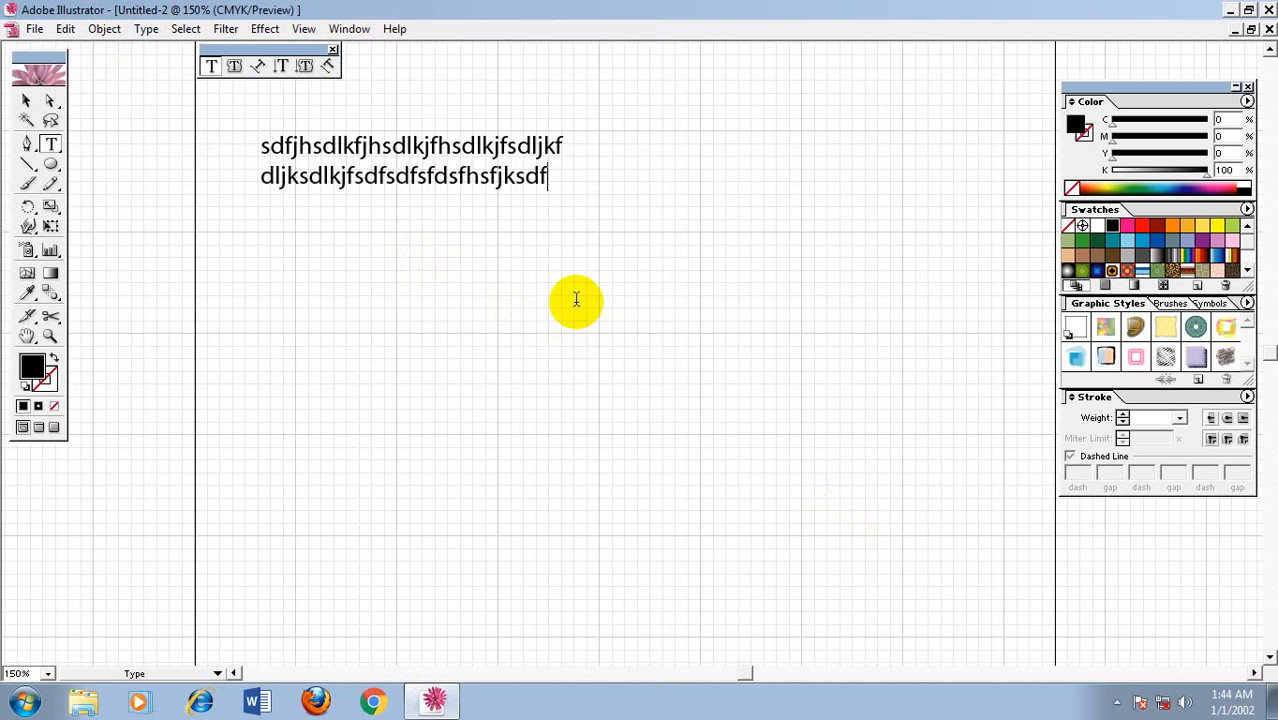
text(sdfjhsdfjsdfkjsdghfkjdsgfkjsd )
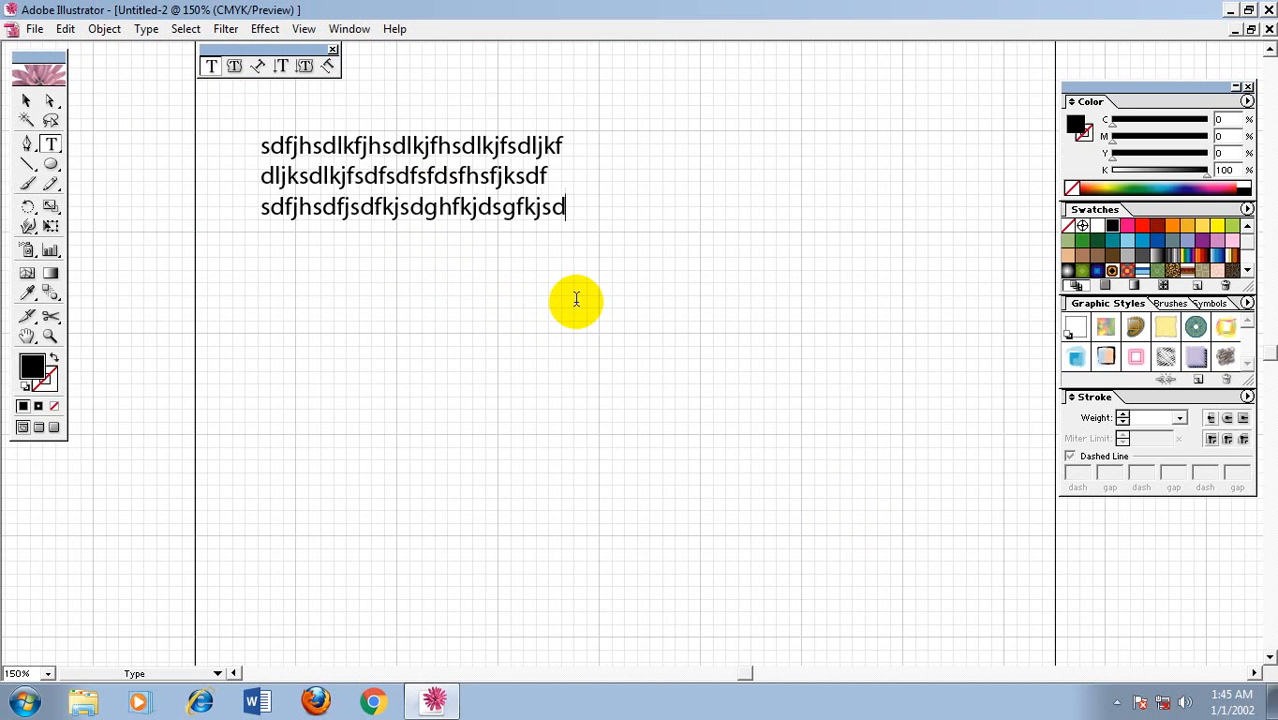
text(dfjhsdgfkjdsgfkjghdsfkjf )
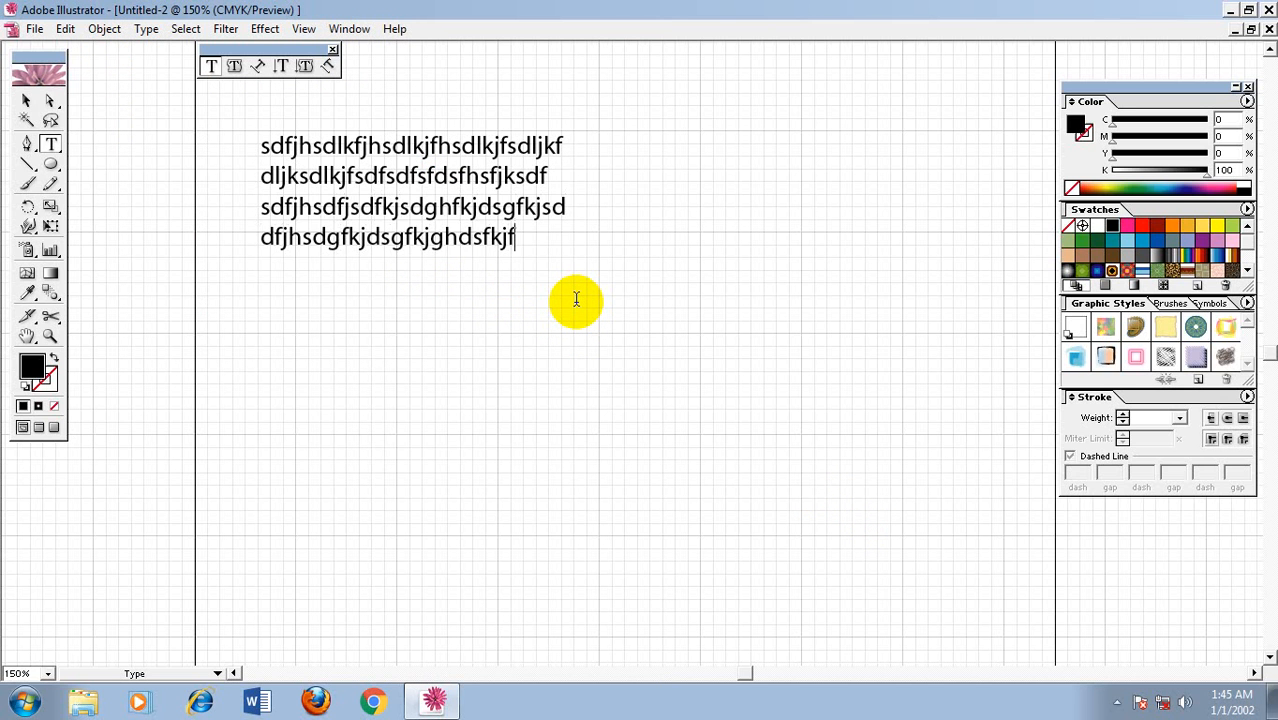
text(dhjsdgfjsgdfjhsdgfjsdhg)
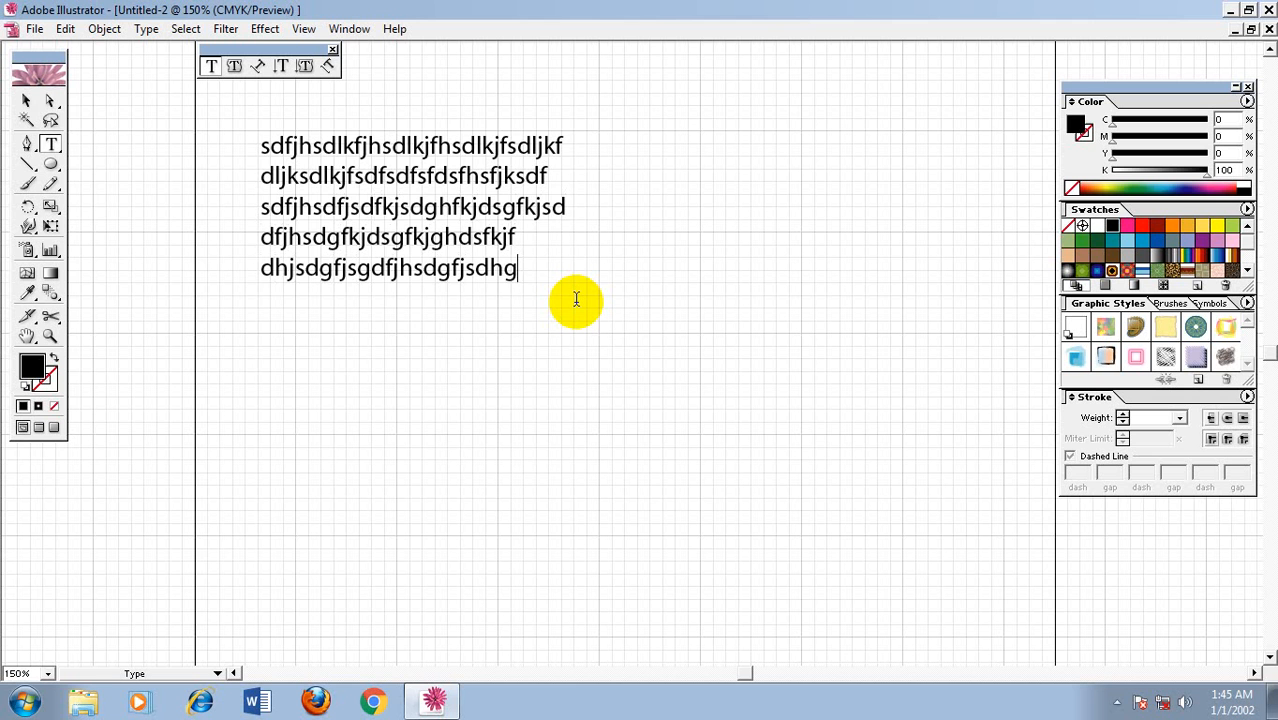
key(Return)
text(dfjdsgfgsdkhgskdjdgsjh)
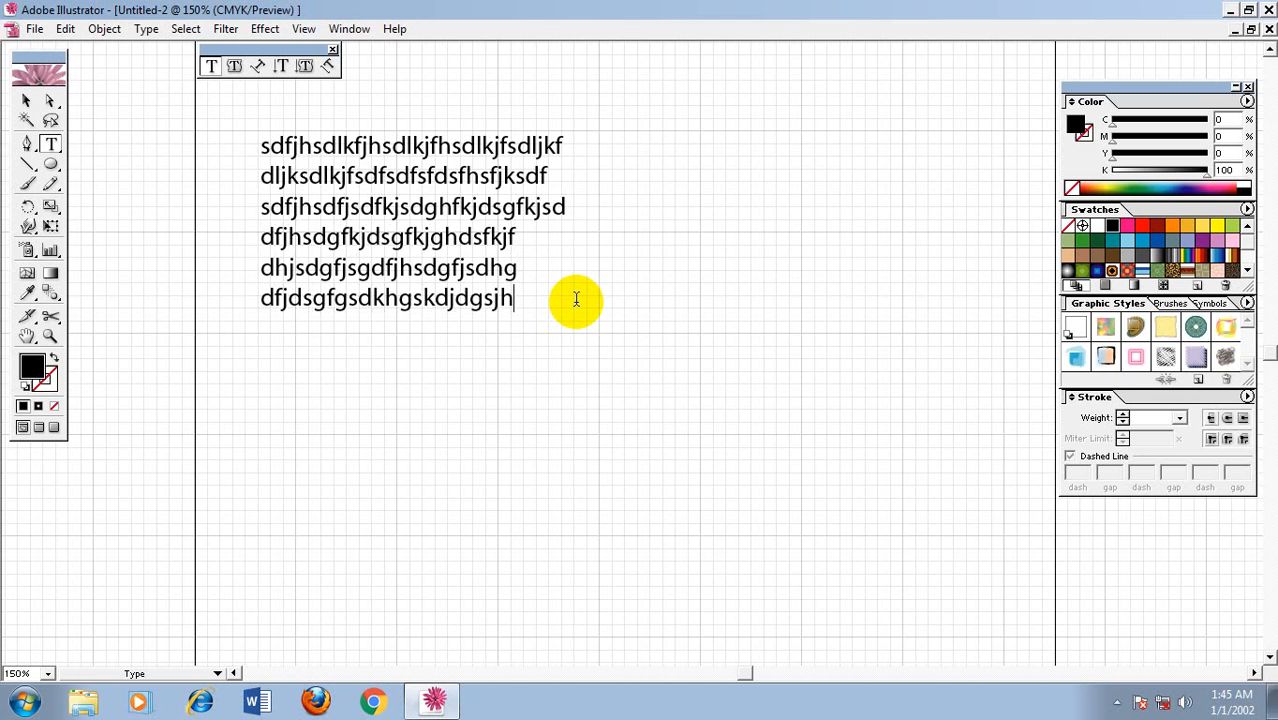
Step: Move the whole text block down and right toward the middle of the page, and deselect it
click(29, 103)
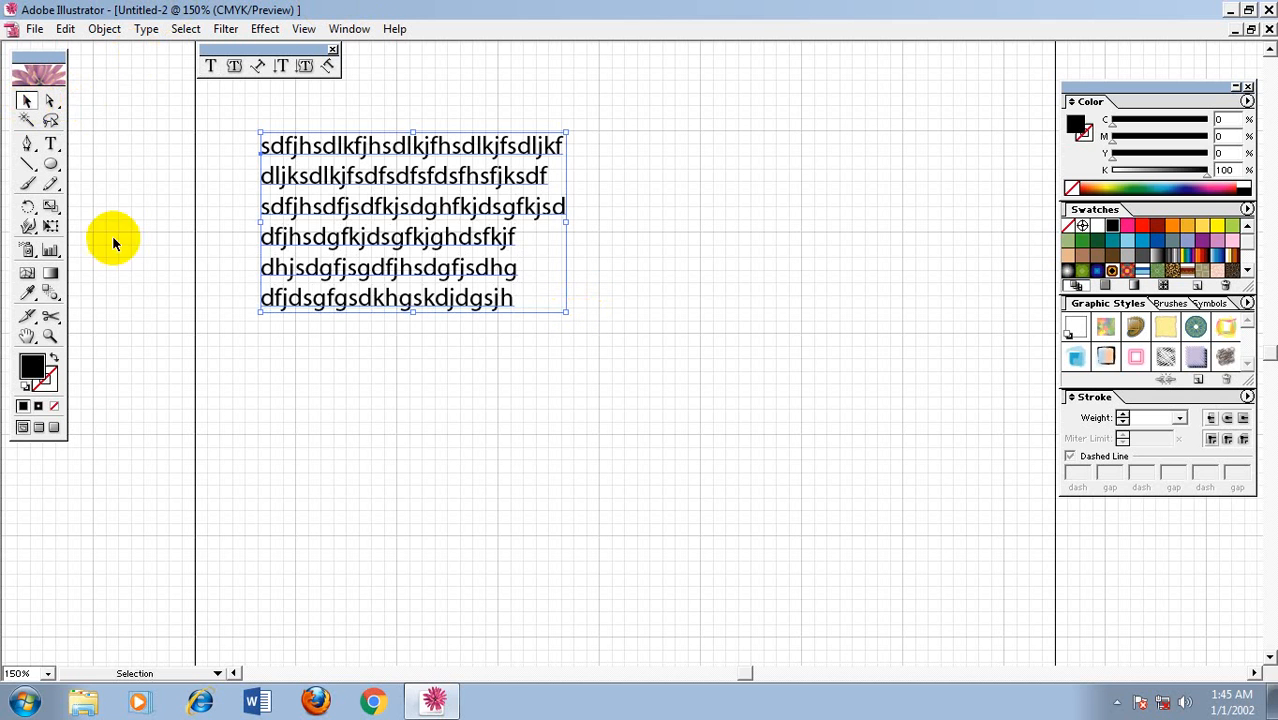
click(448, 630)
drag(485, 242, 552, 389)
click(680, 285)
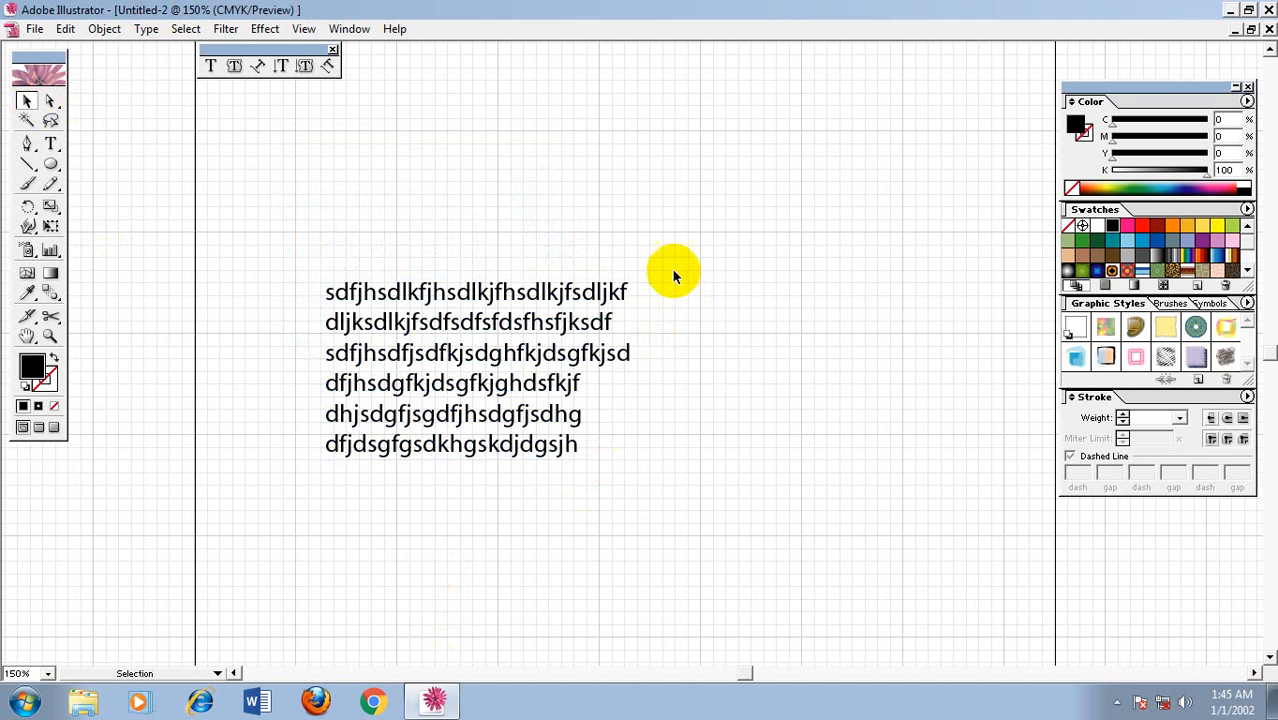
Step: Fill the whole text block with the red swatch (M 100, Y 100) and deselect it
drag(673, 270, 318, 295)
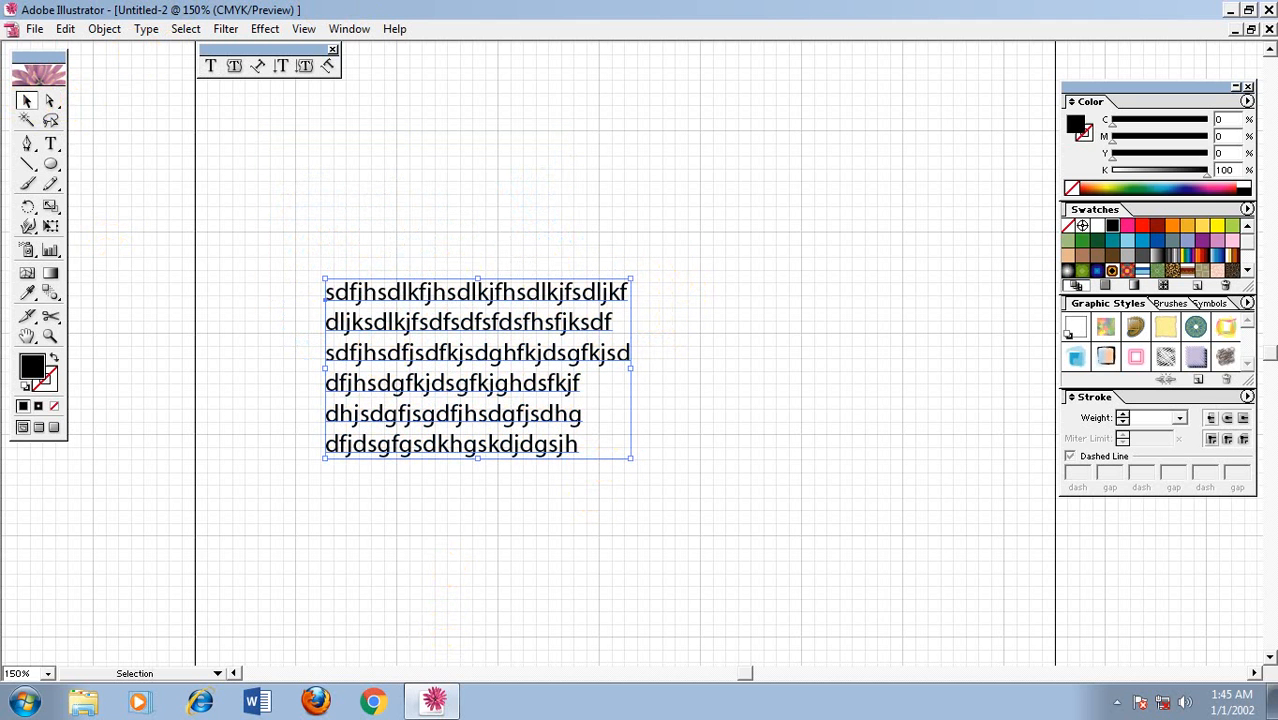
click(1142, 227)
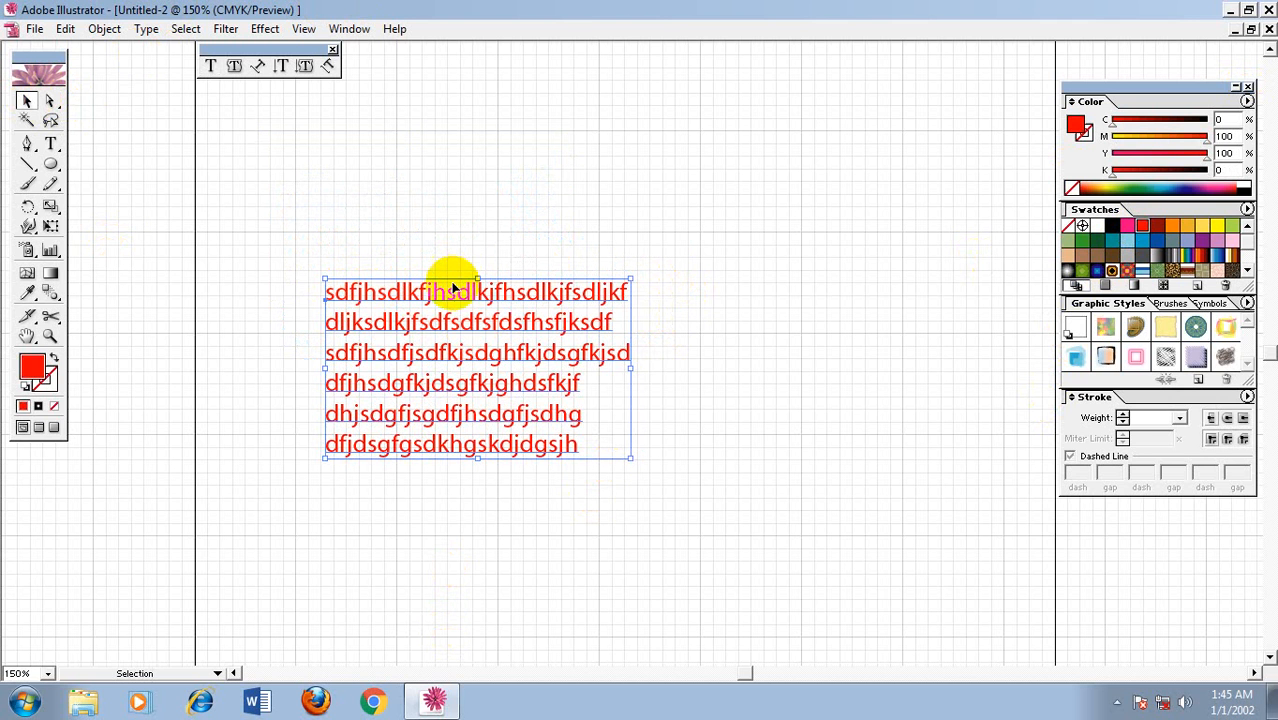
click(699, 351)
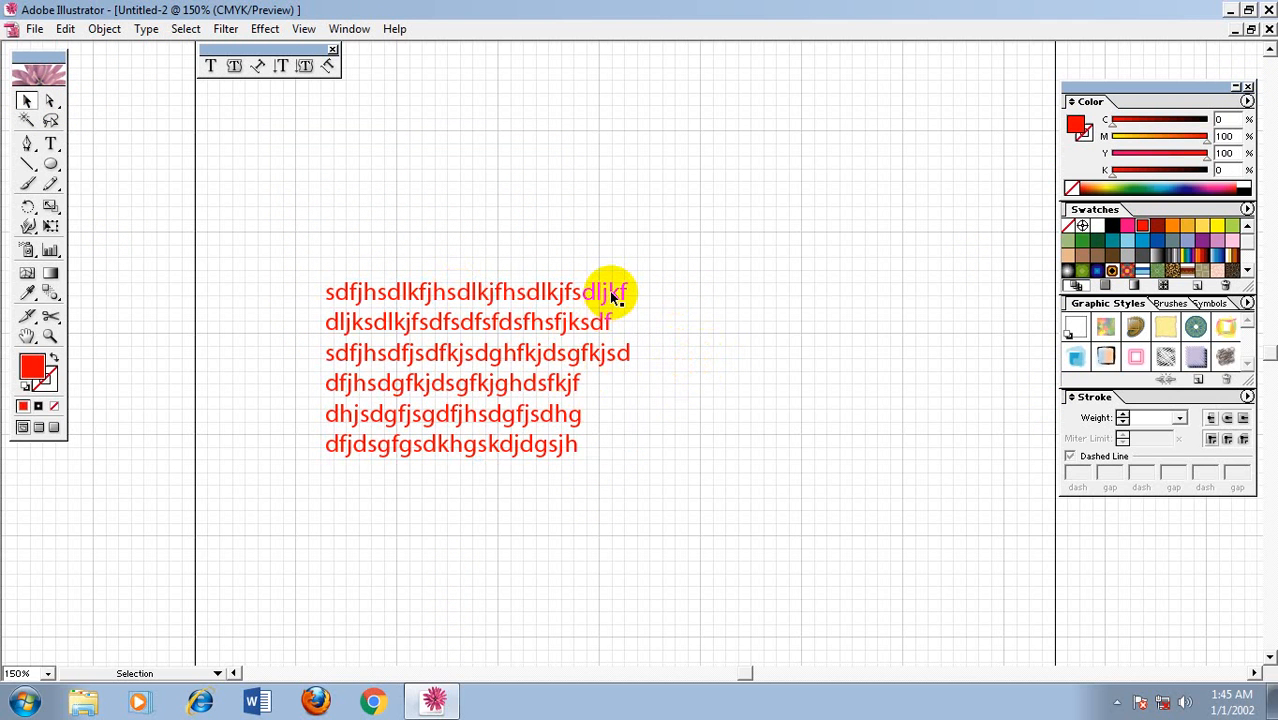
Step: Recolor only the first text line blue (C 100, M 50) and the second line purple
key(t)
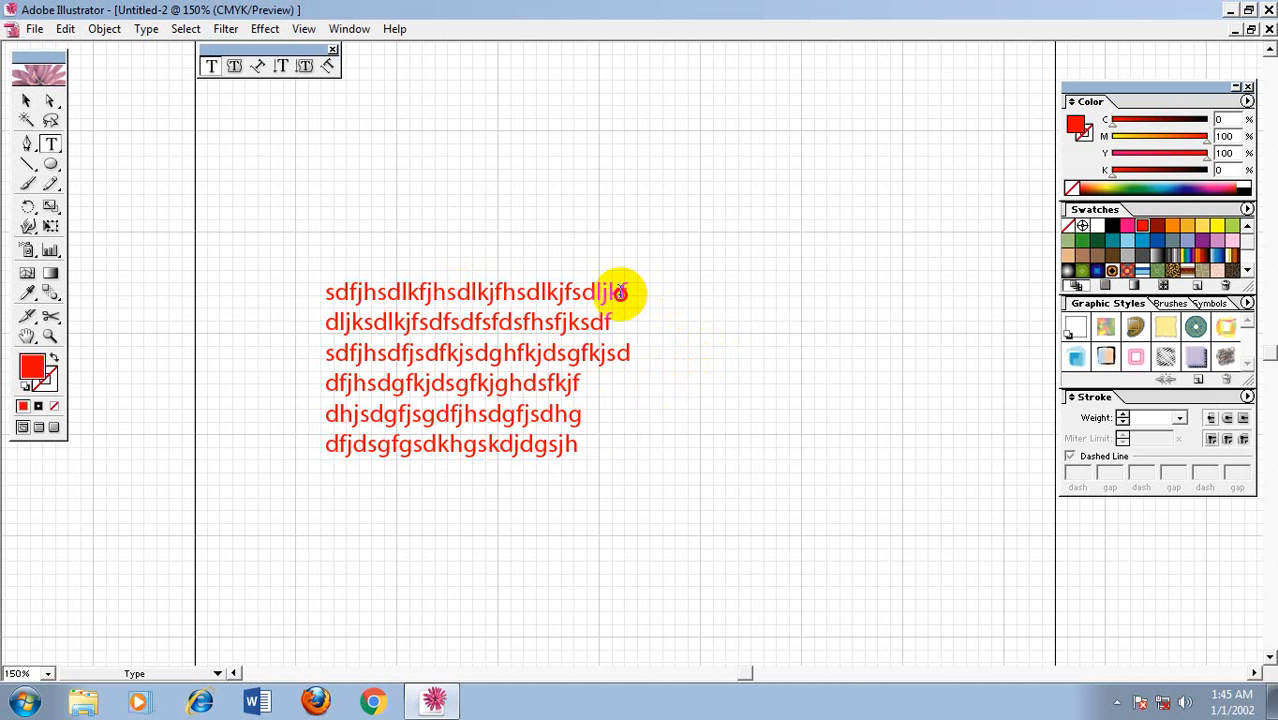
drag(624, 292, 305, 293)
click(1157, 240)
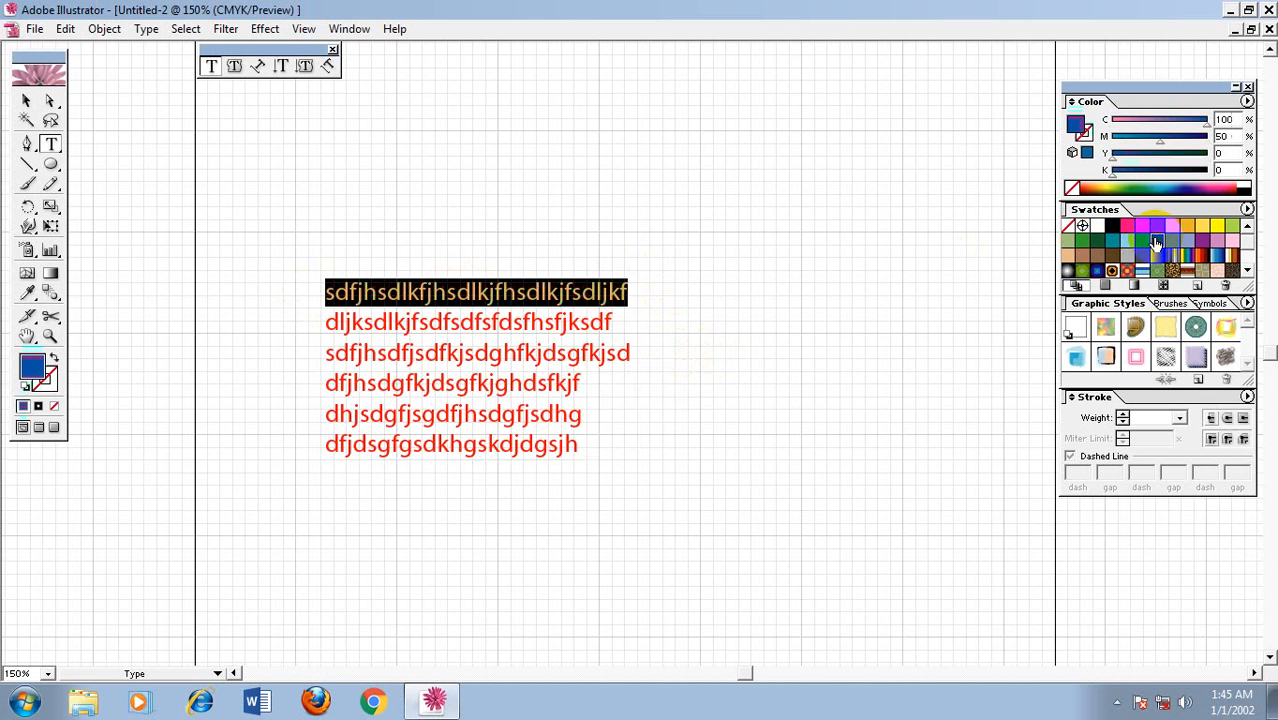
drag(582, 414, 794, 387)
drag(612, 322, 300, 337)
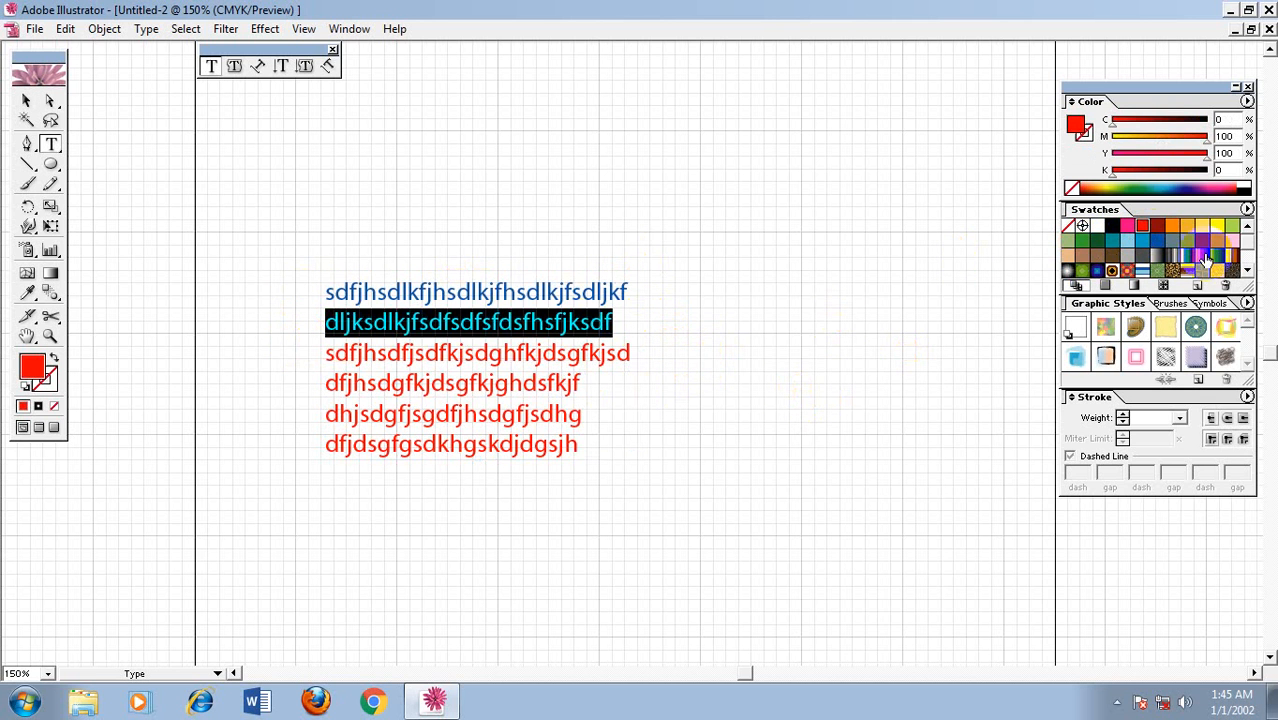
click(1202, 240)
Step: Recolor the fourth text line light blue (C 100) and the sixth line purple
drag(684, 373, 278, 377)
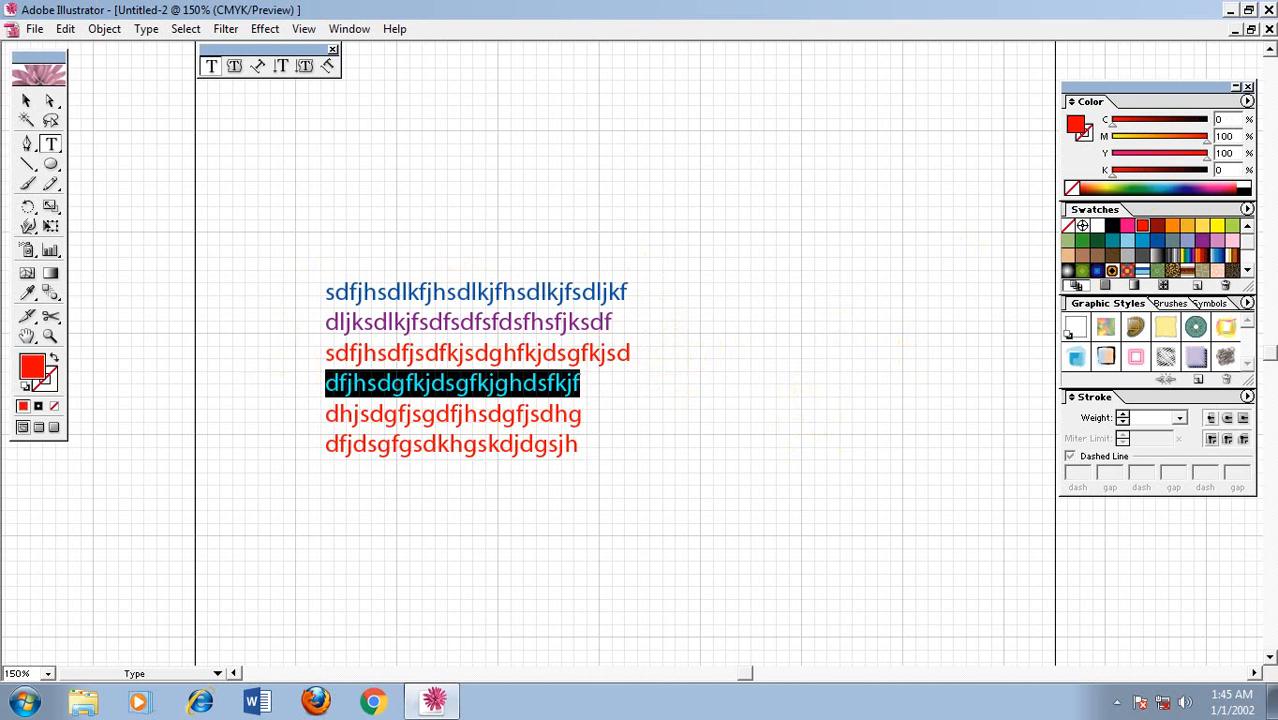
click(1127, 246)
drag(739, 422, 217, 448)
click(1202, 240)
click(838, 391)
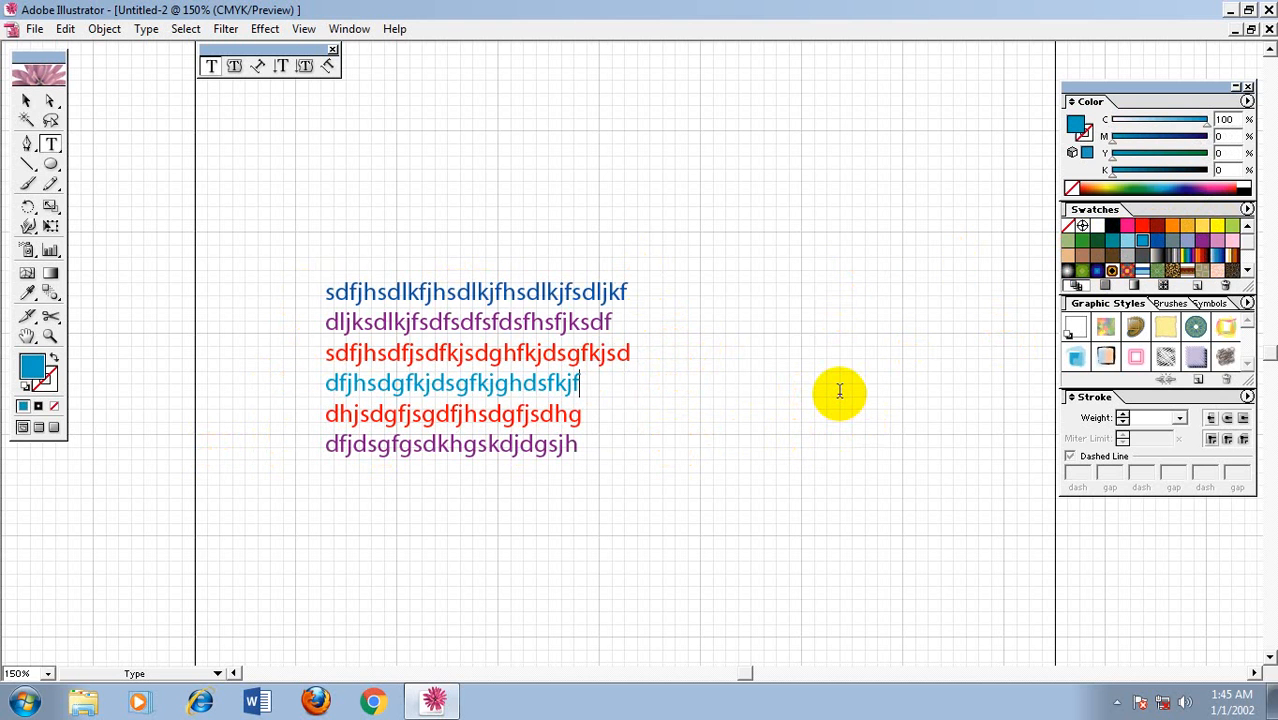
Step: Leave text editing, deselect the multicolored text block, and select it again as one whole object
click(27, 101)
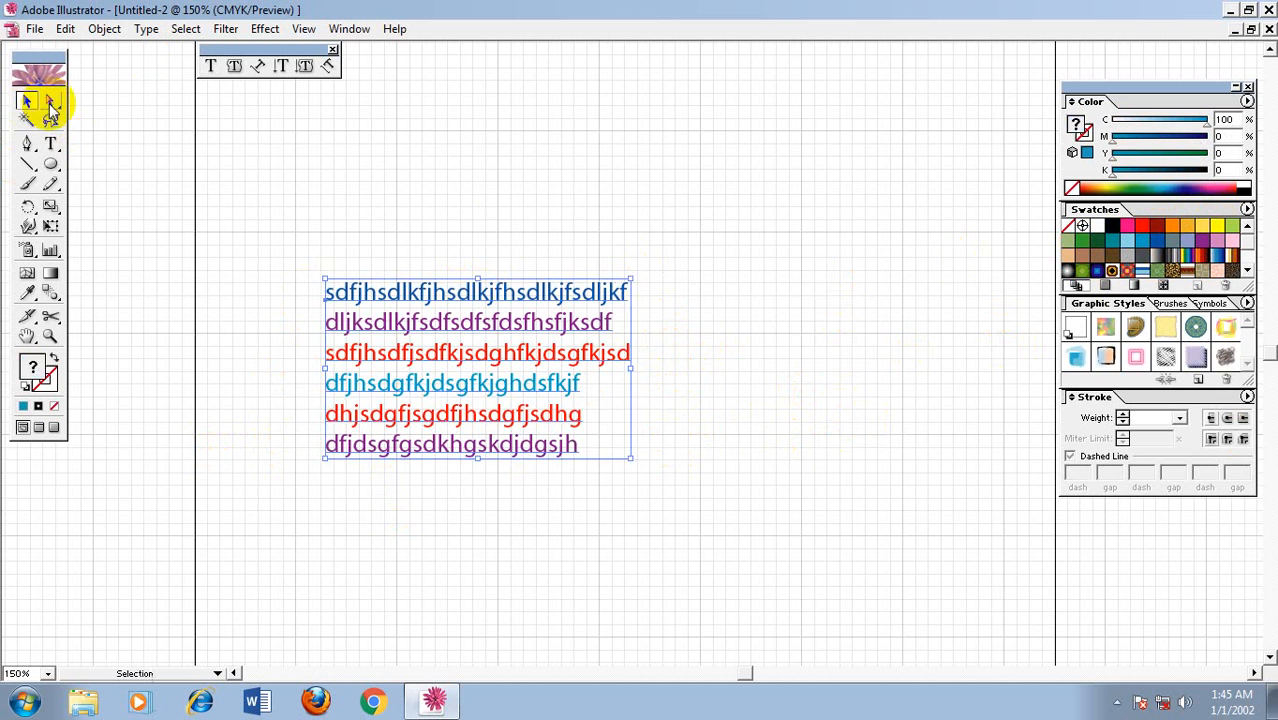
click(704, 261)
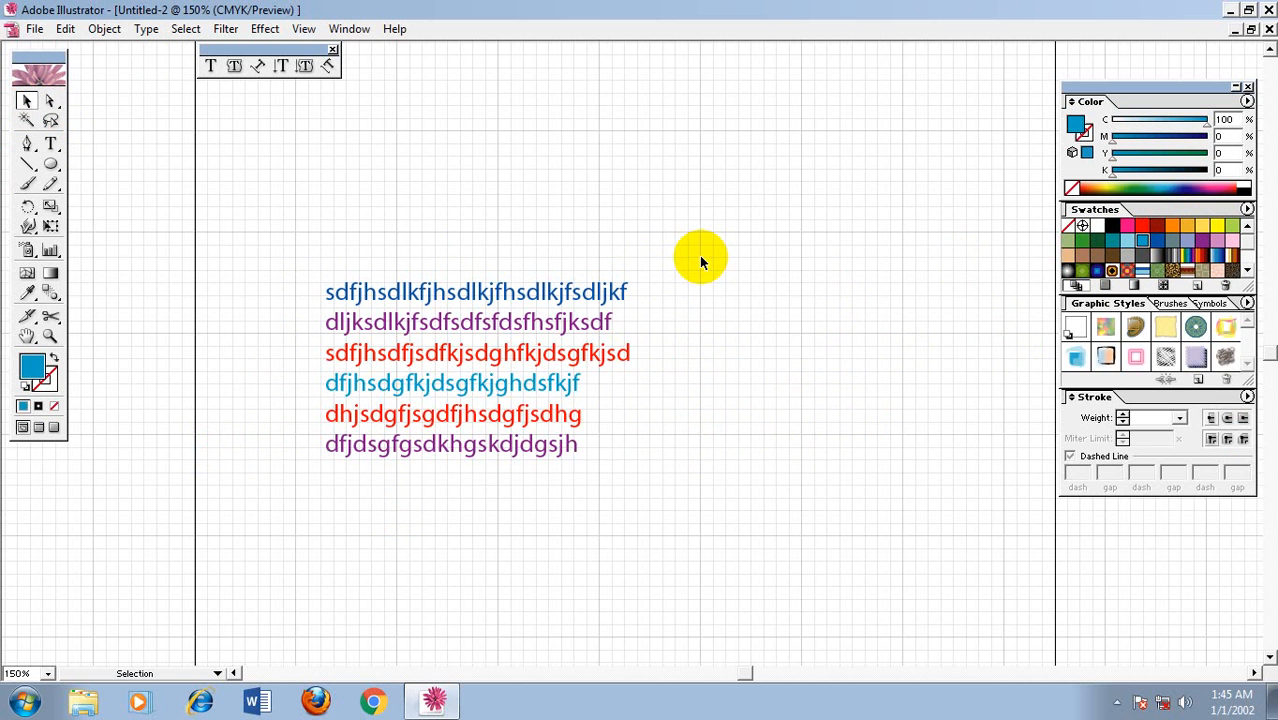
drag(391, 216, 507, 522)
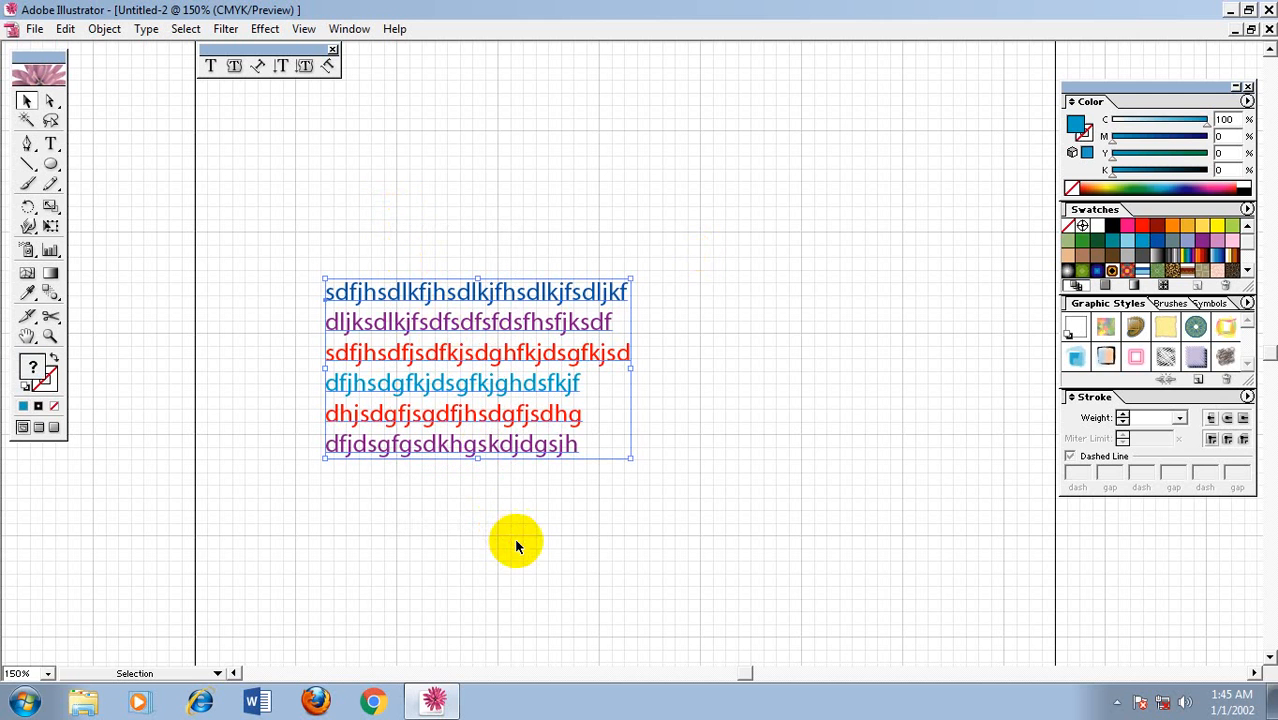
Step: Fill the whole multicolored text block with the pink swatch (M 100) and reselect the block
click(1127, 225)
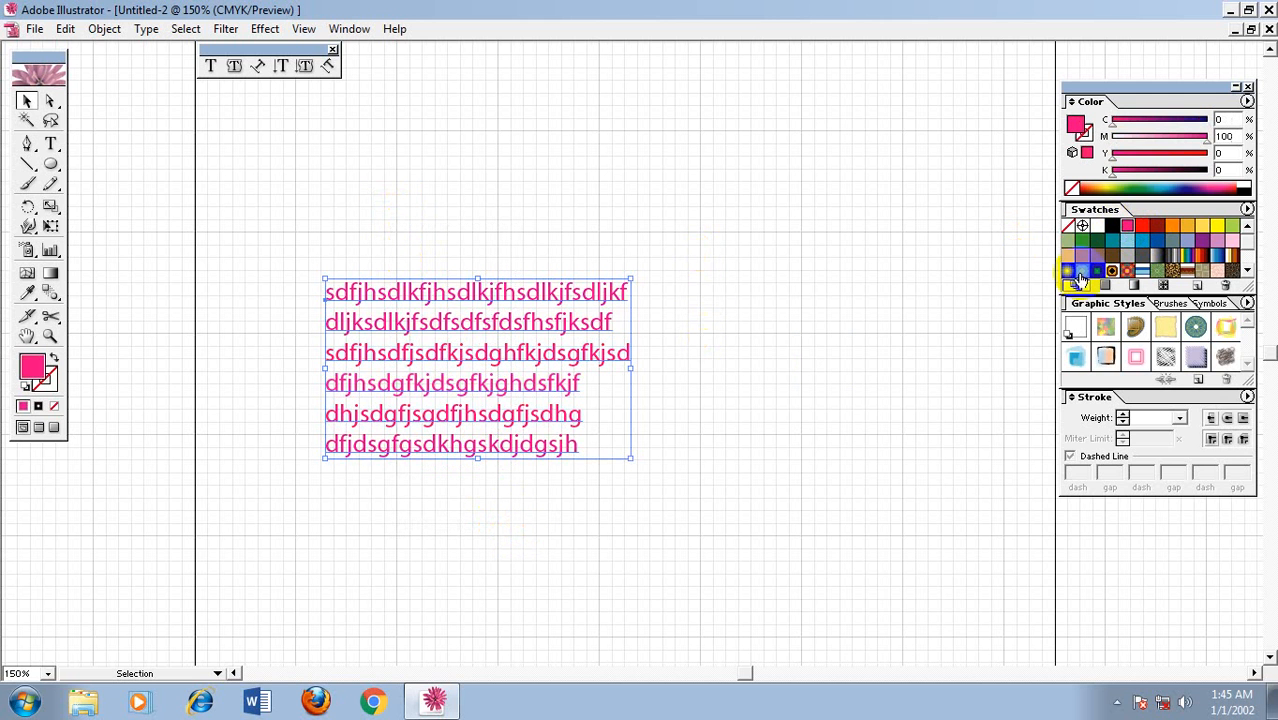
right_click(369, 311)
click(479, 186)
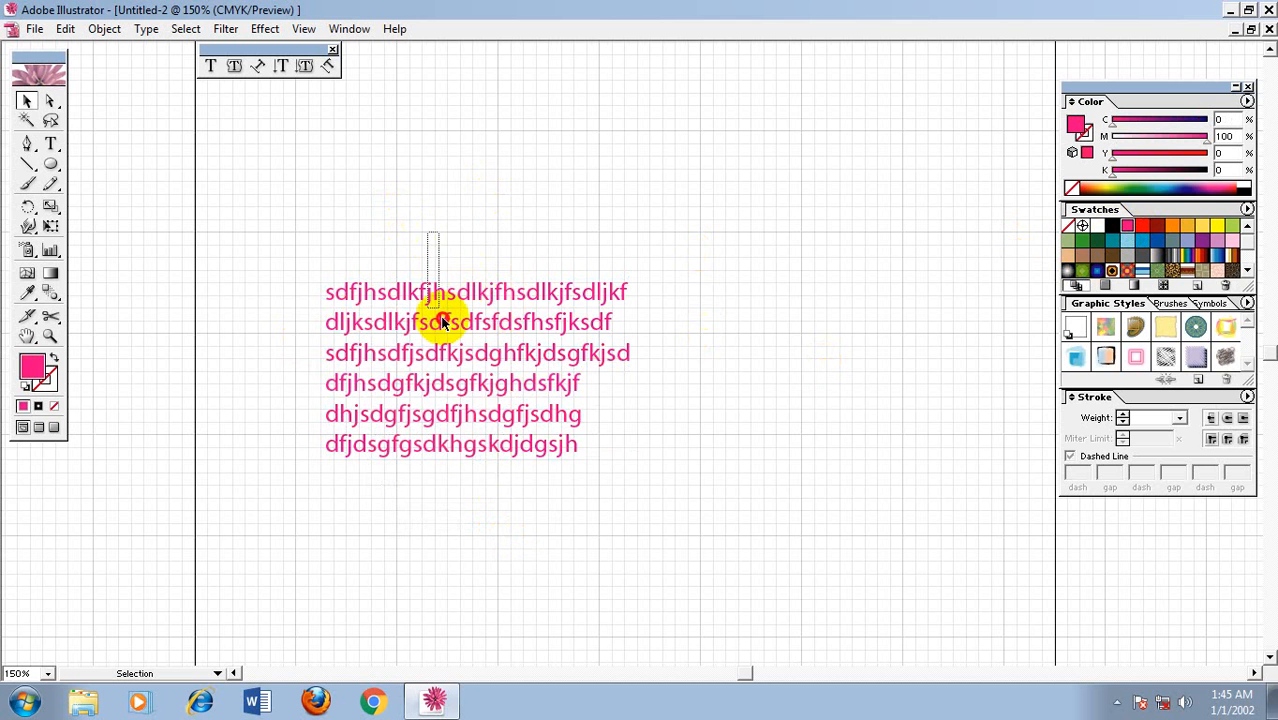
click(465, 380)
Step: Convert the pink text block to outlines and ungroup it into separate letter shapes
right_click(414, 320)
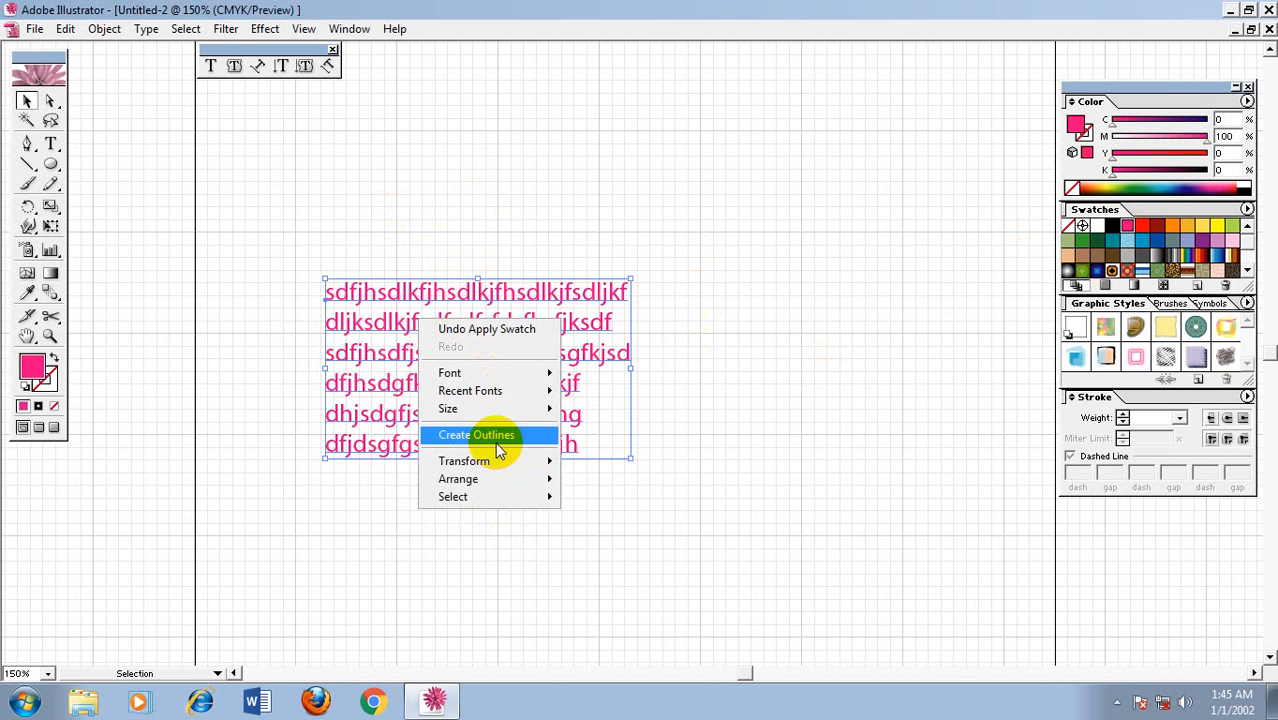
click(493, 438)
right_click(447, 338)
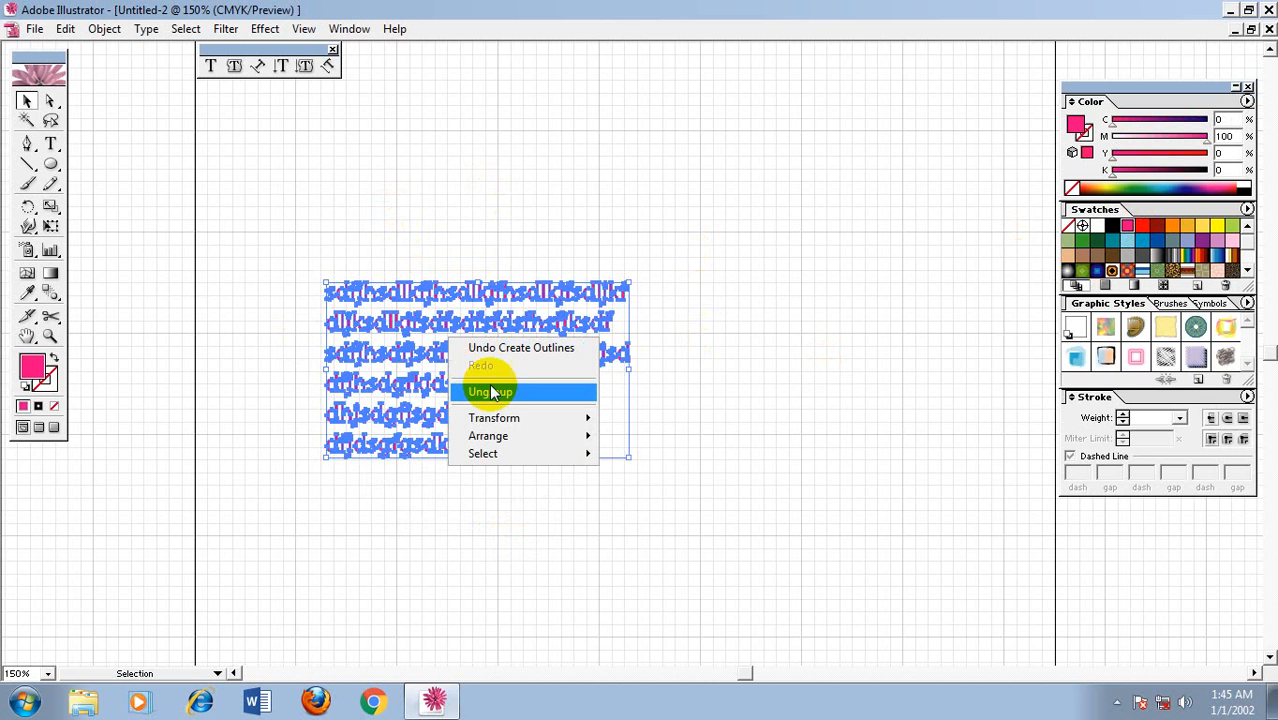
click(497, 395)
click(497, 552)
Step: Recolor the outlined letters in the middle of the block blue and those in its right part red (M 100, Y 100)
drag(406, 284, 512, 456)
click(1157, 241)
drag(790, 206, 496, 516)
click(1143, 226)
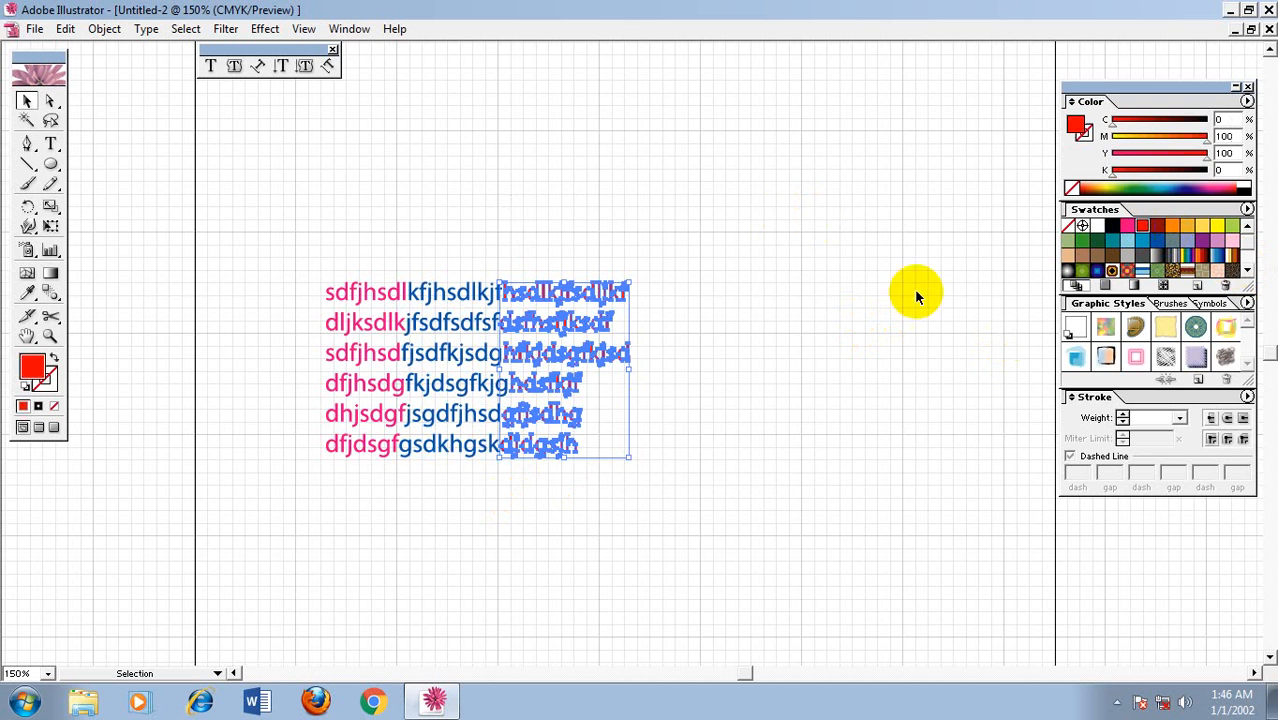
click(855, 300)
Step: Recolor the outlined letters in the left part of the block light blue (C 100) and deselect them
drag(425, 242, 265, 622)
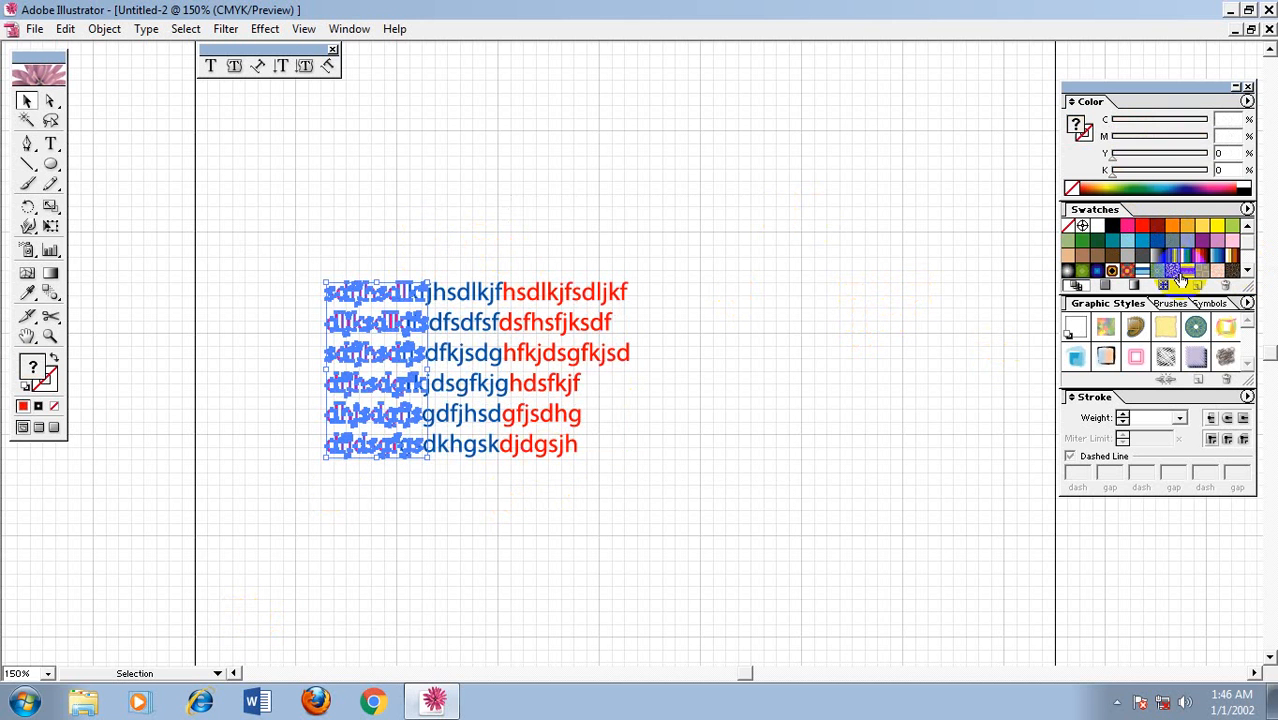
click(1140, 241)
click(899, 303)
Step: Delete all the outlined letters and draw a large rectangle across the page with a light blue stroke and no fill
drag(886, 178, 77, 577)
key(Delete)
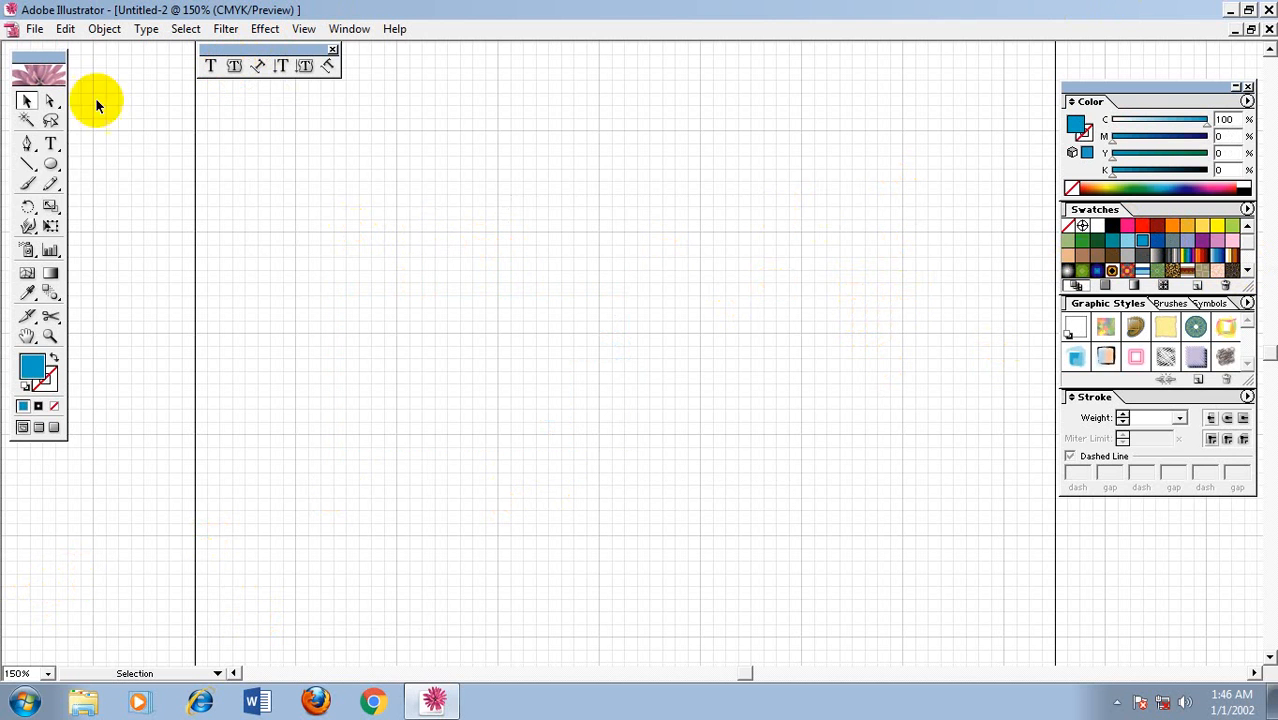
drag(51, 164, 75, 183)
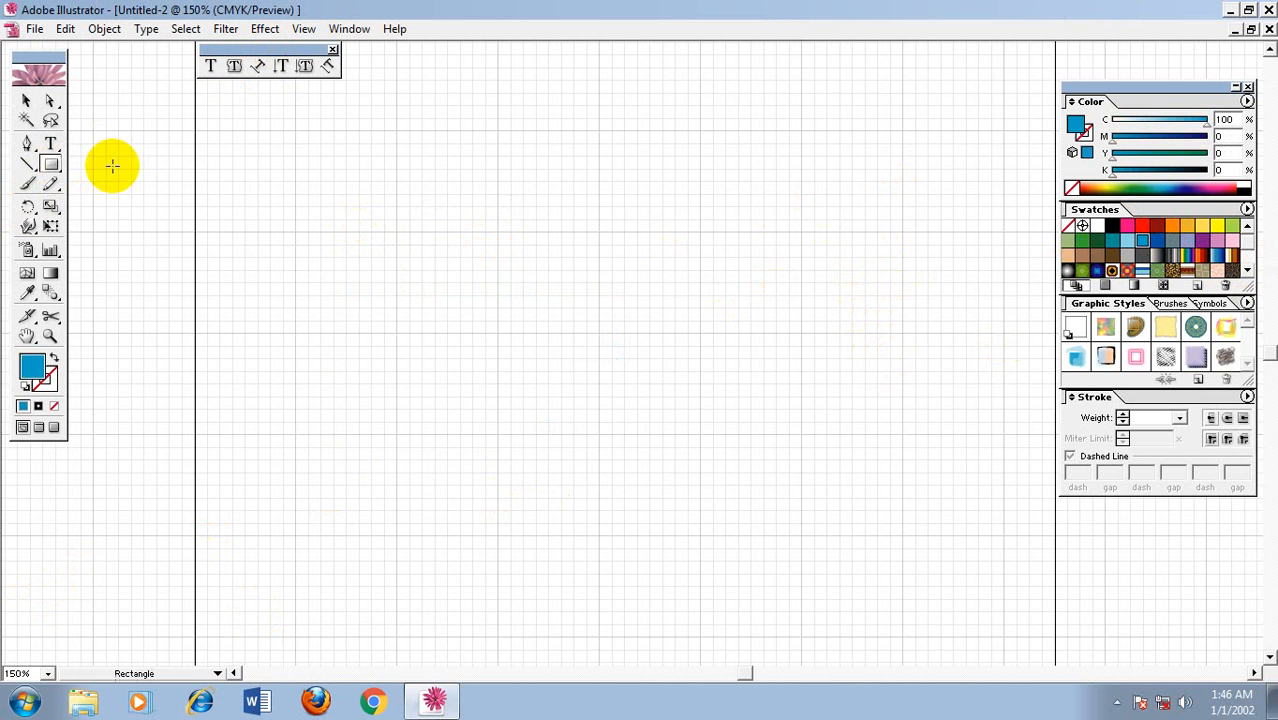
drag(252, 107, 856, 645)
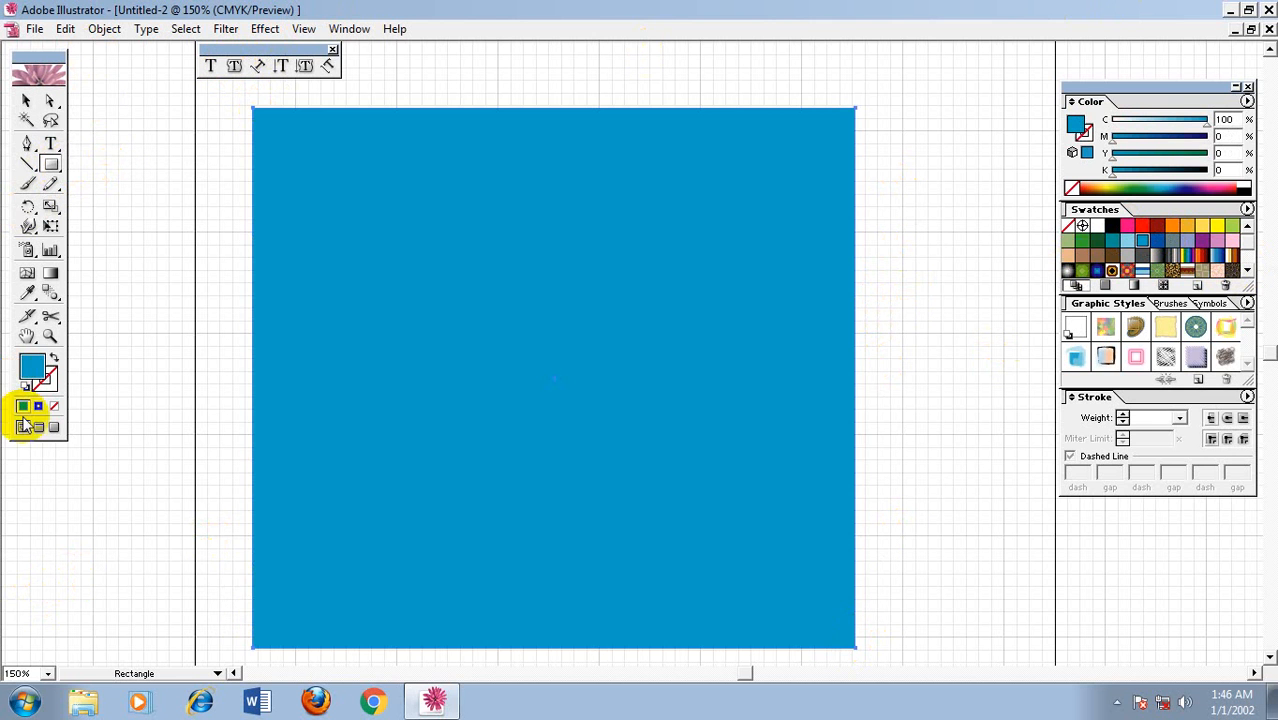
click(54, 358)
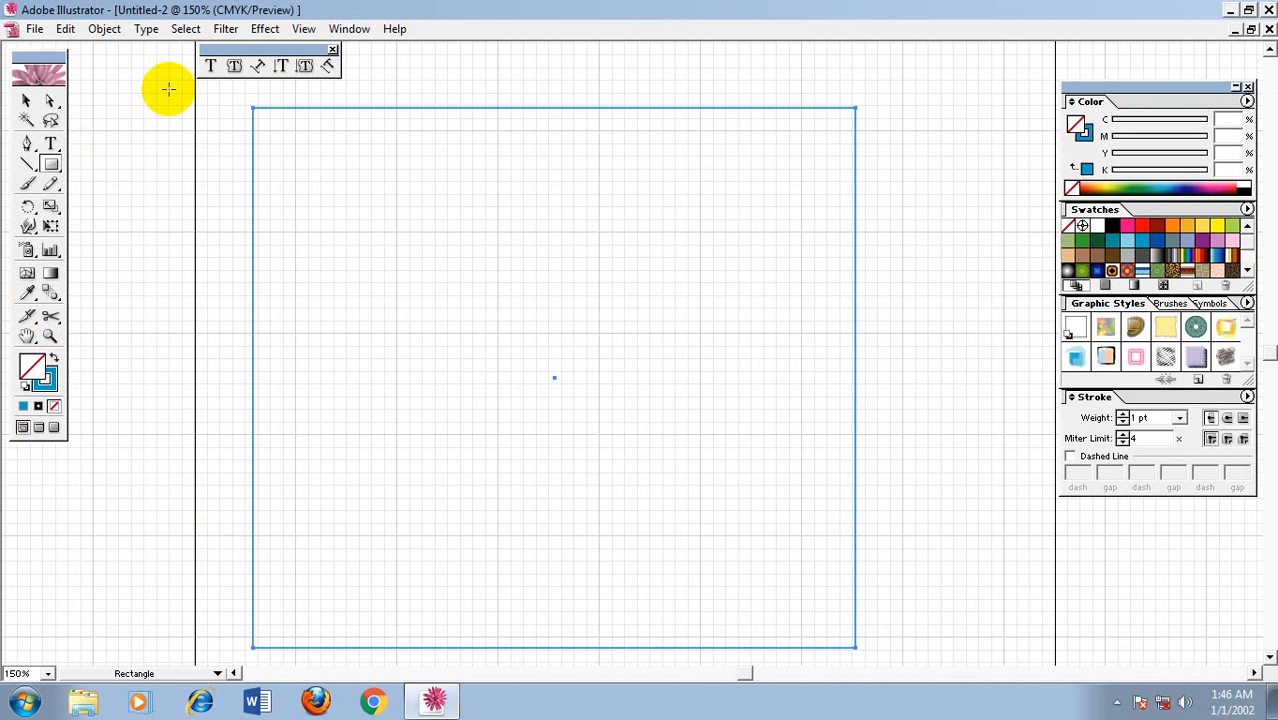
Step: Turn the rectangle into an area type container with the Area Type tool, starting from the path at its upper-left corner
click(234, 66)
click(313, 170)
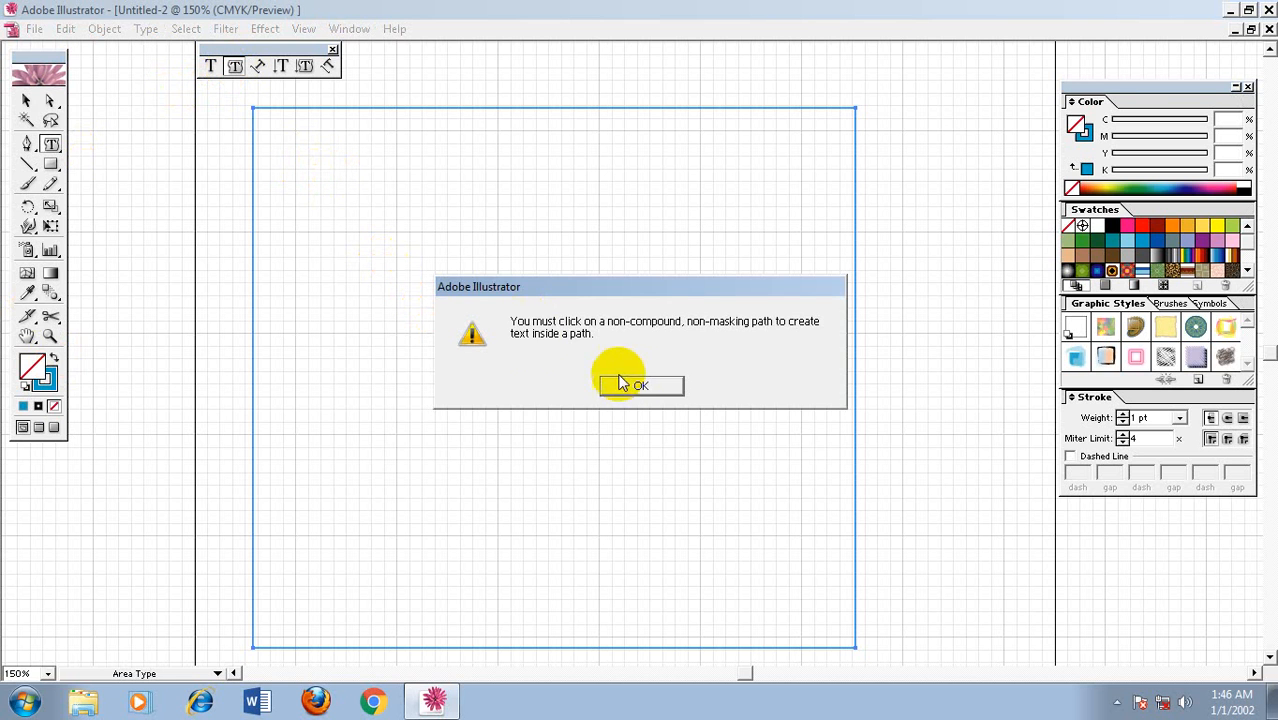
click(645, 387)
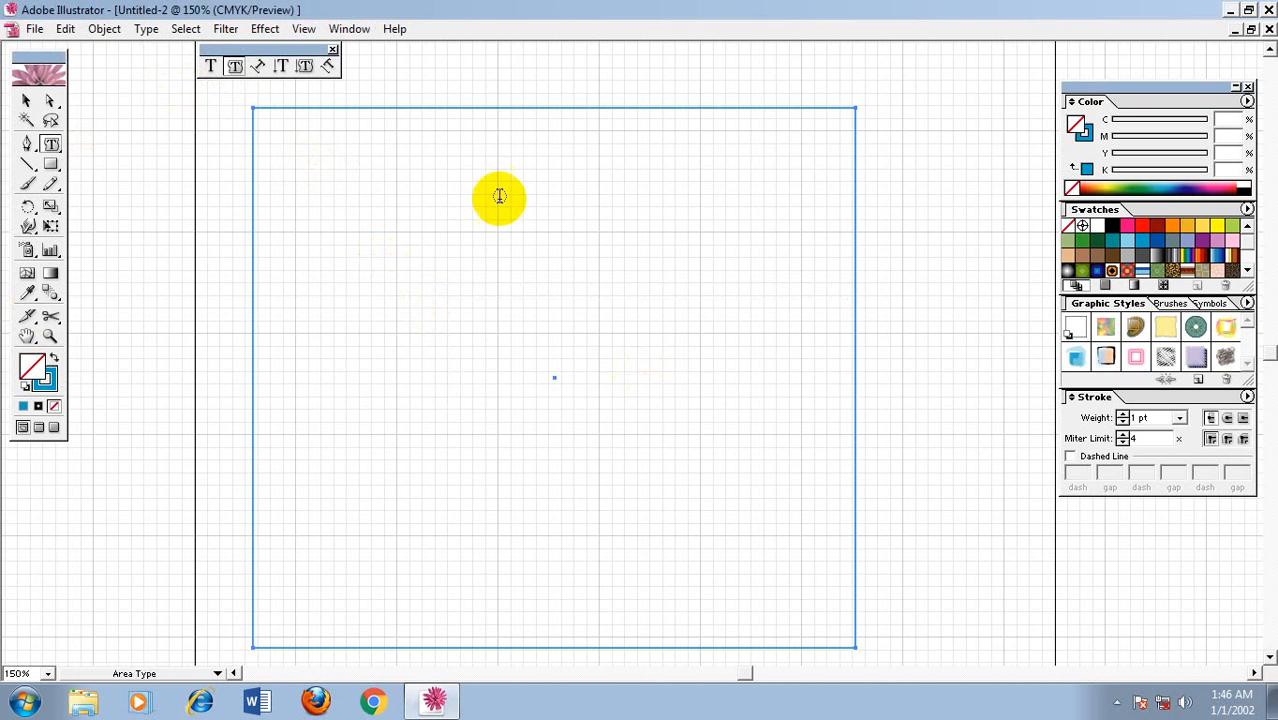
click(255, 109)
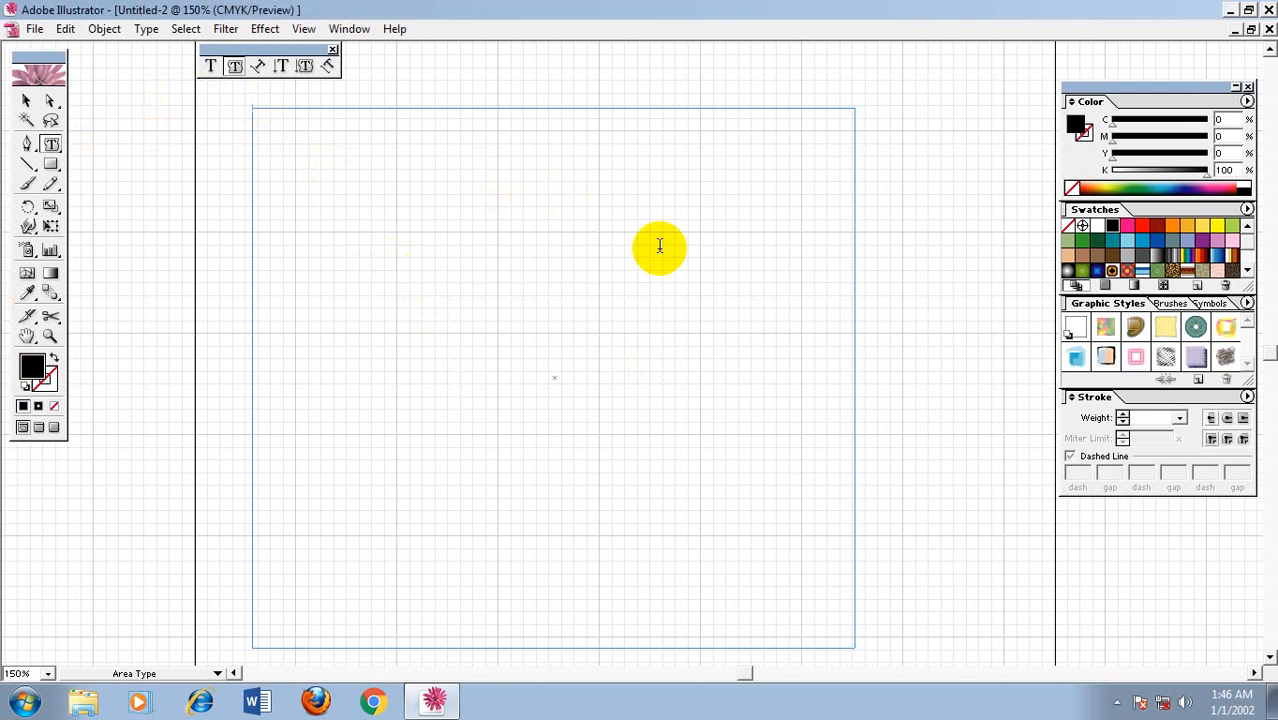
Step: Enter a long run of the letter w inside the rectangle, enough to wrap over seven lines
text(WWWWWWWWWWWWWWWWWWWWWWWWWWWWWW)
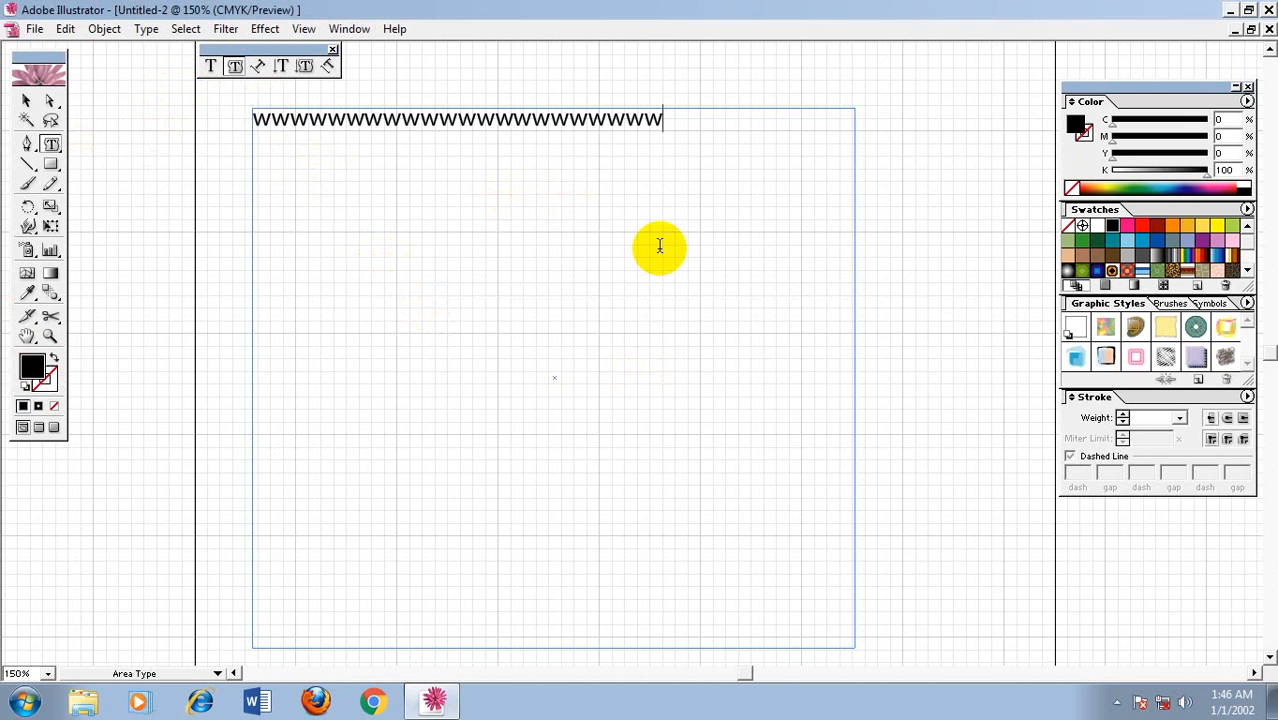
text(WWWWWWWWWWWW)
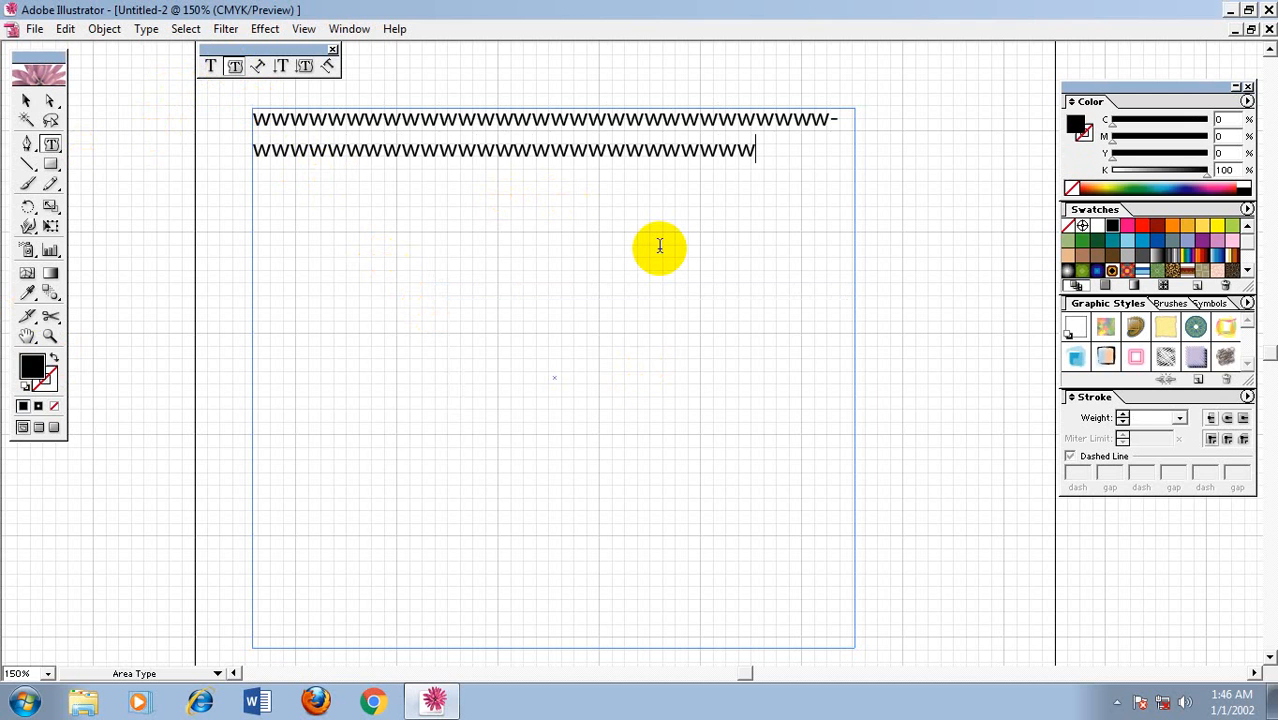
text(- WWWWWWWWWWWWWWWWWWWWWWWWWWWWWWWWWWWWWWWW)
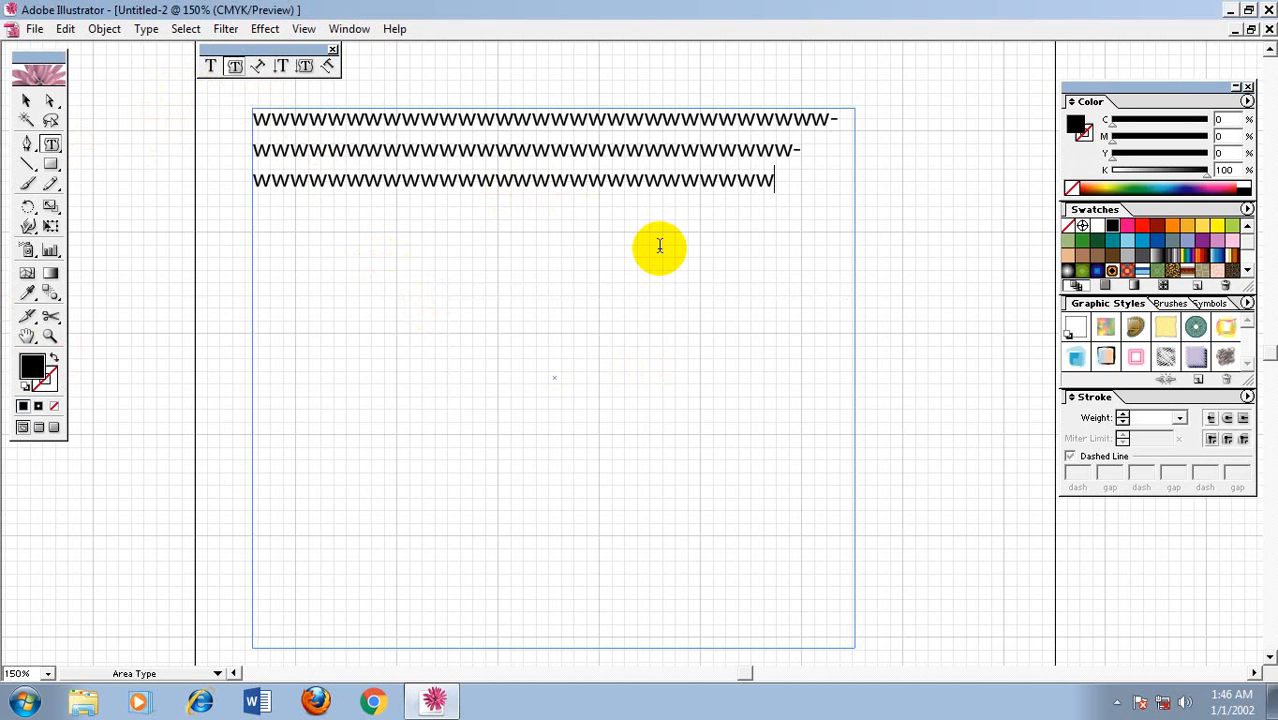
text(- W- WWWWWWWWWWWWWWWWWWWWWWWWWWWWWWWWWWWWWWWWWWWW WWWWWWWWWWWWWWWWWWWWWWWWWWWWWWWWWWWWWWWWWWWW WWWWWWWWWWWWWWWW)
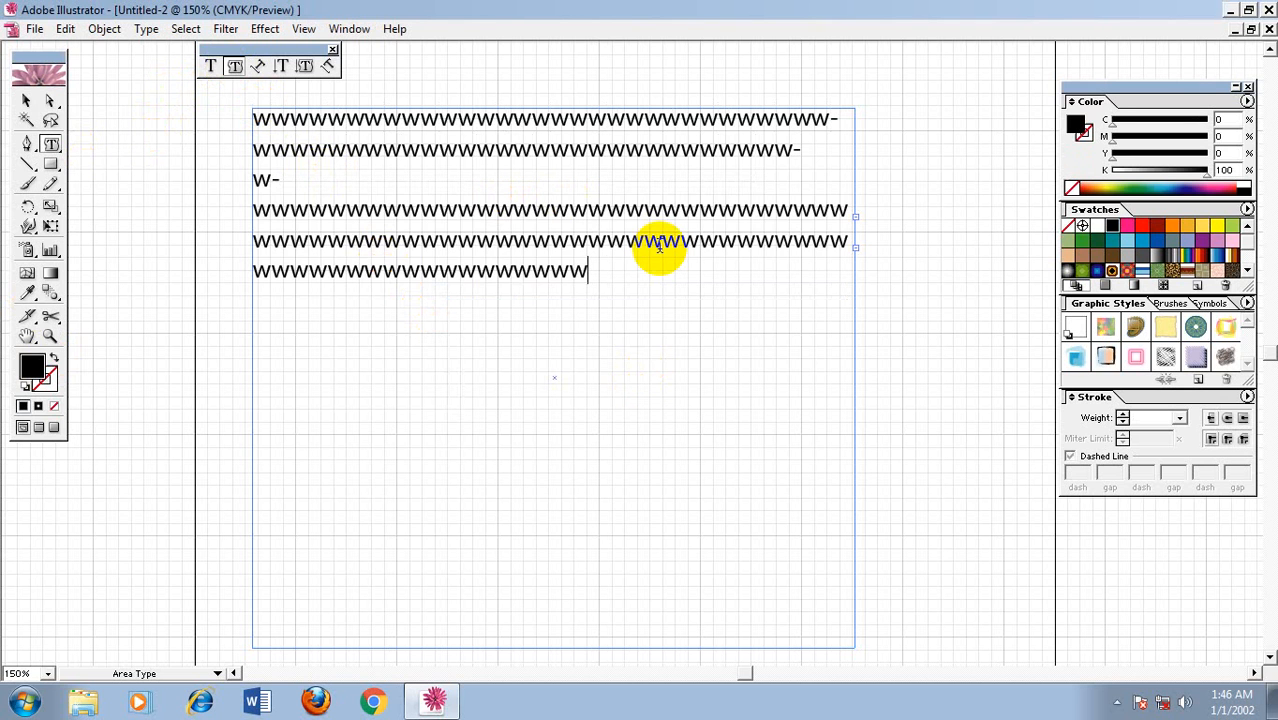
text(WWWWWWWWWWWWWW)
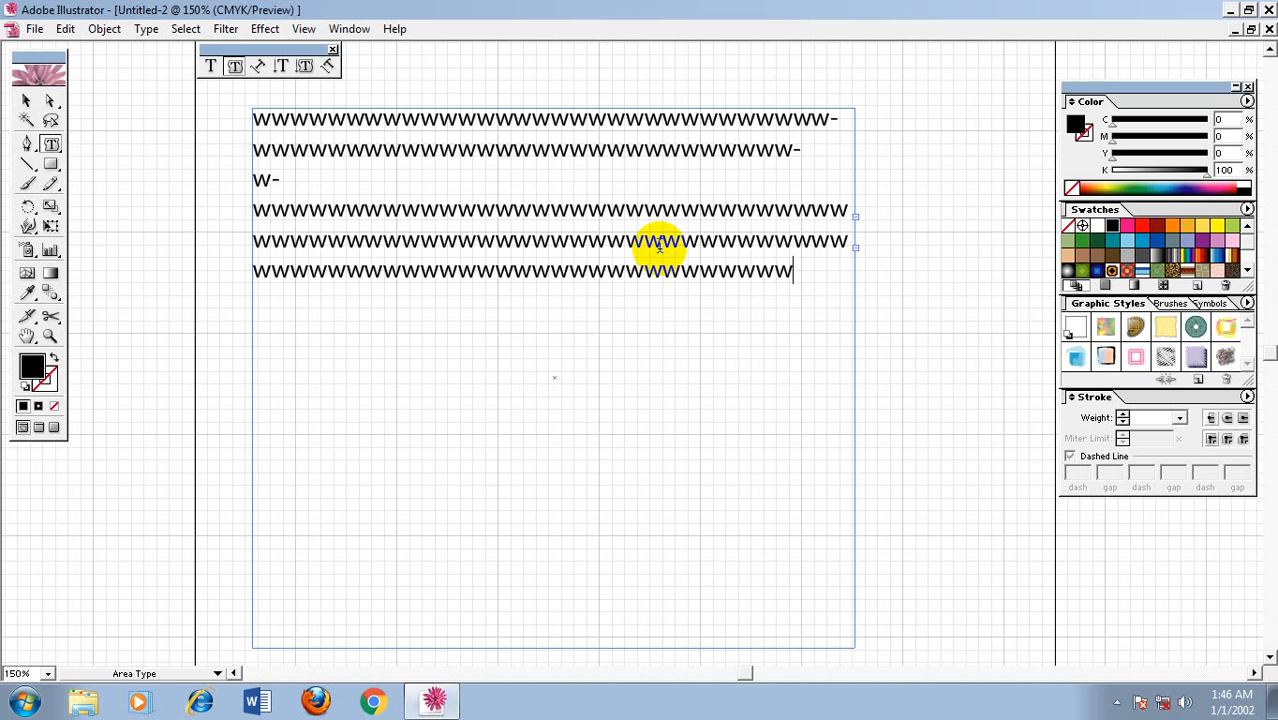
text(WWW)
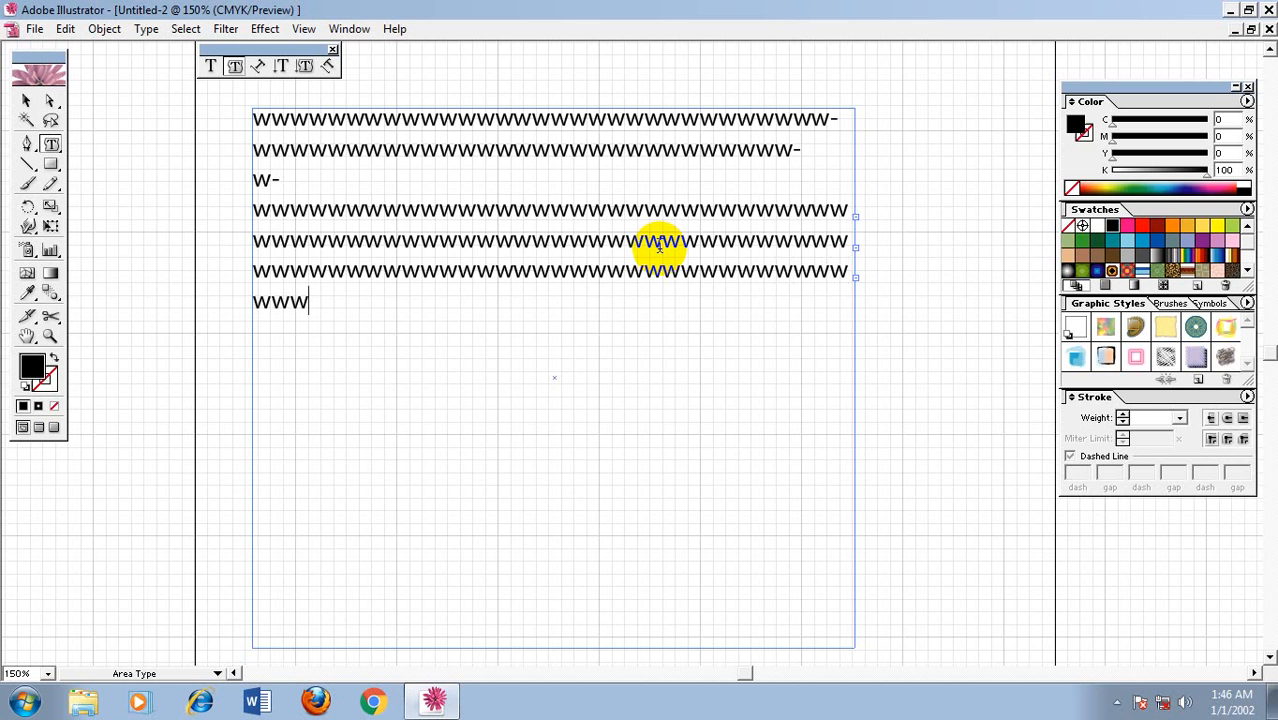
text(WWWWWWWWWWWWW)
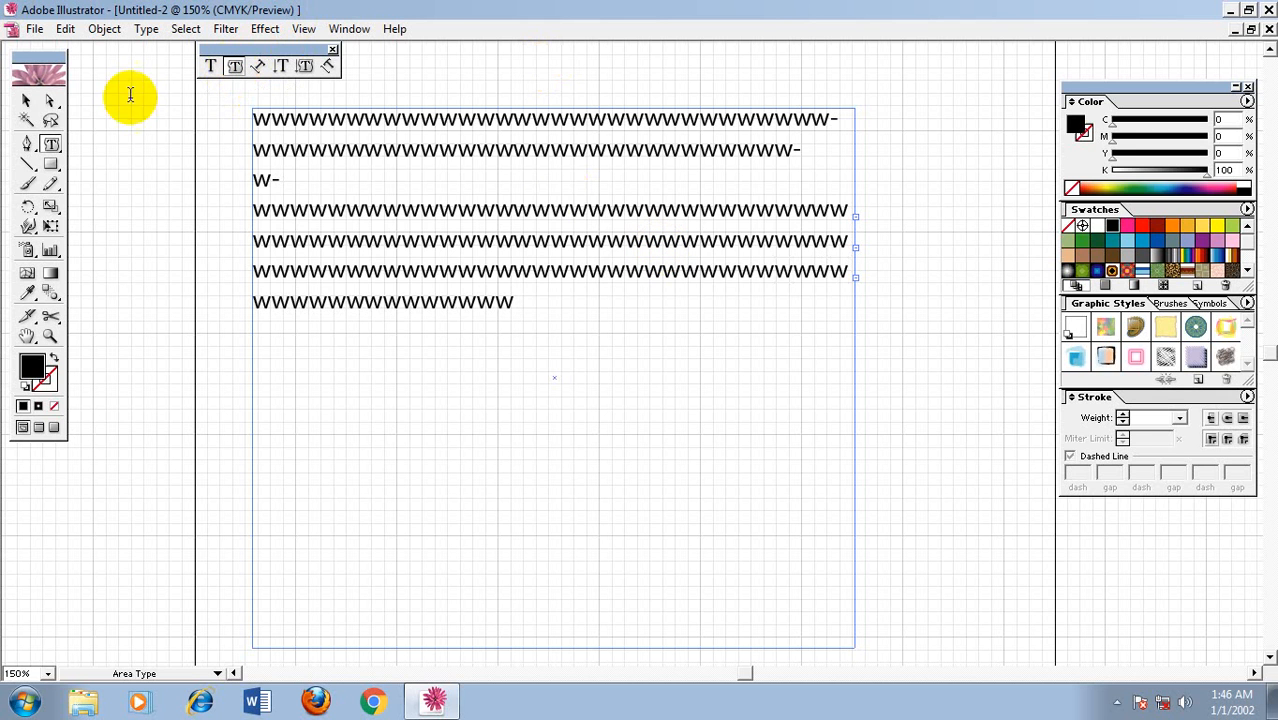
Step: Convert the area type to outlines and ungroup it into separate letters
click(26, 101)
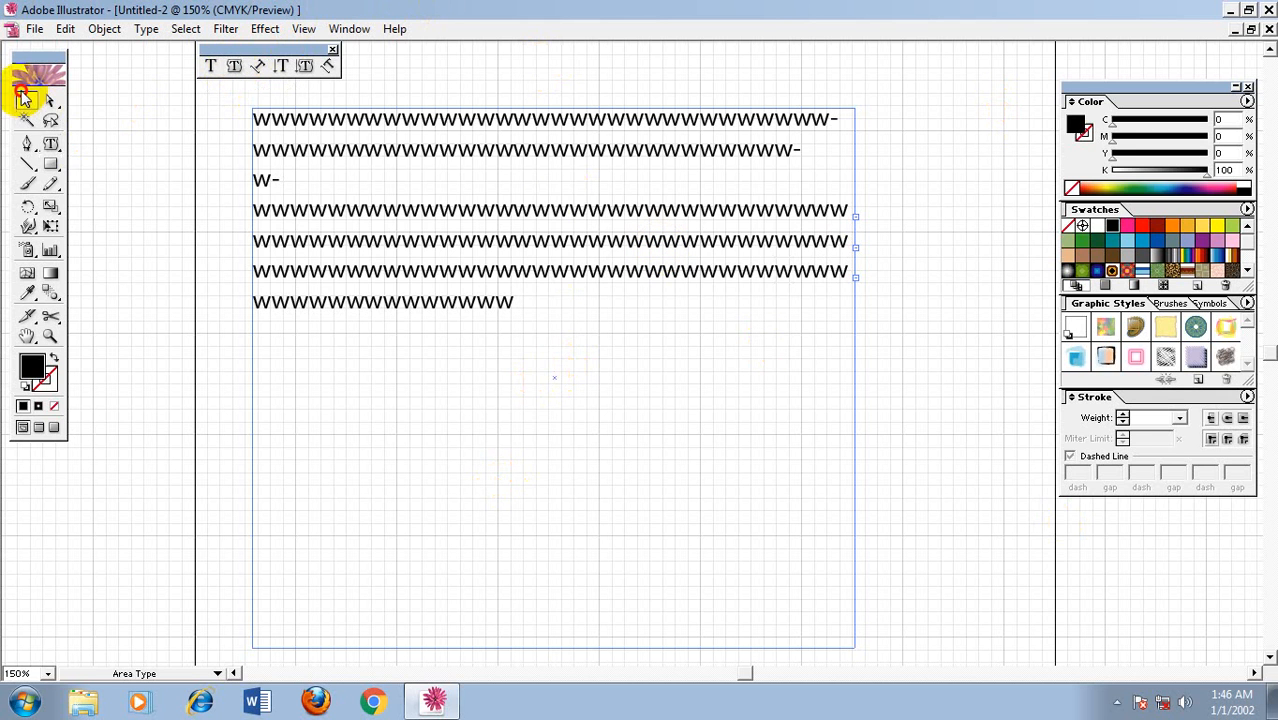
click(349, 135)
right_click(352, 137)
click(418, 255)
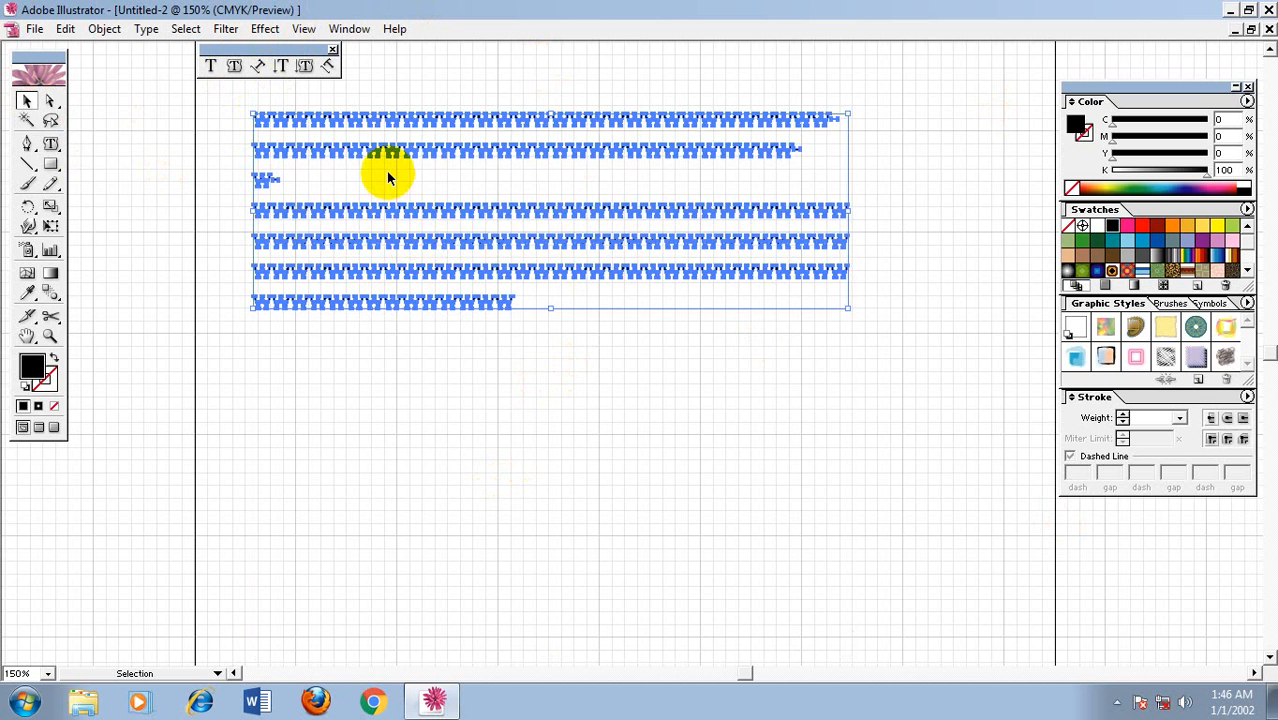
right_click(390, 172)
click(442, 228)
click(502, 436)
Step: Recolor the left half of the outlined w letters blue (C 100, M 50) and the right half orange (M 50, Y 100)
drag(538, 88, 175, 461)
click(892, 372)
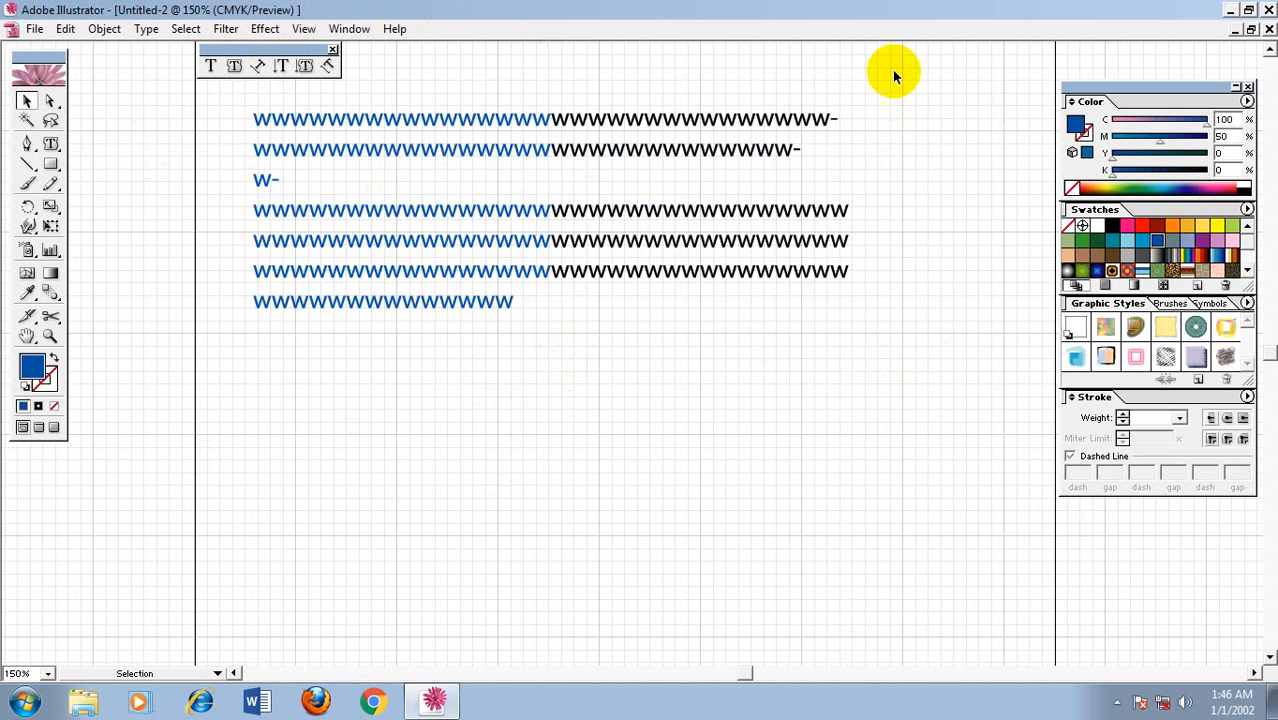
drag(892, 71, 536, 379)
click(1176, 230)
click(810, 398)
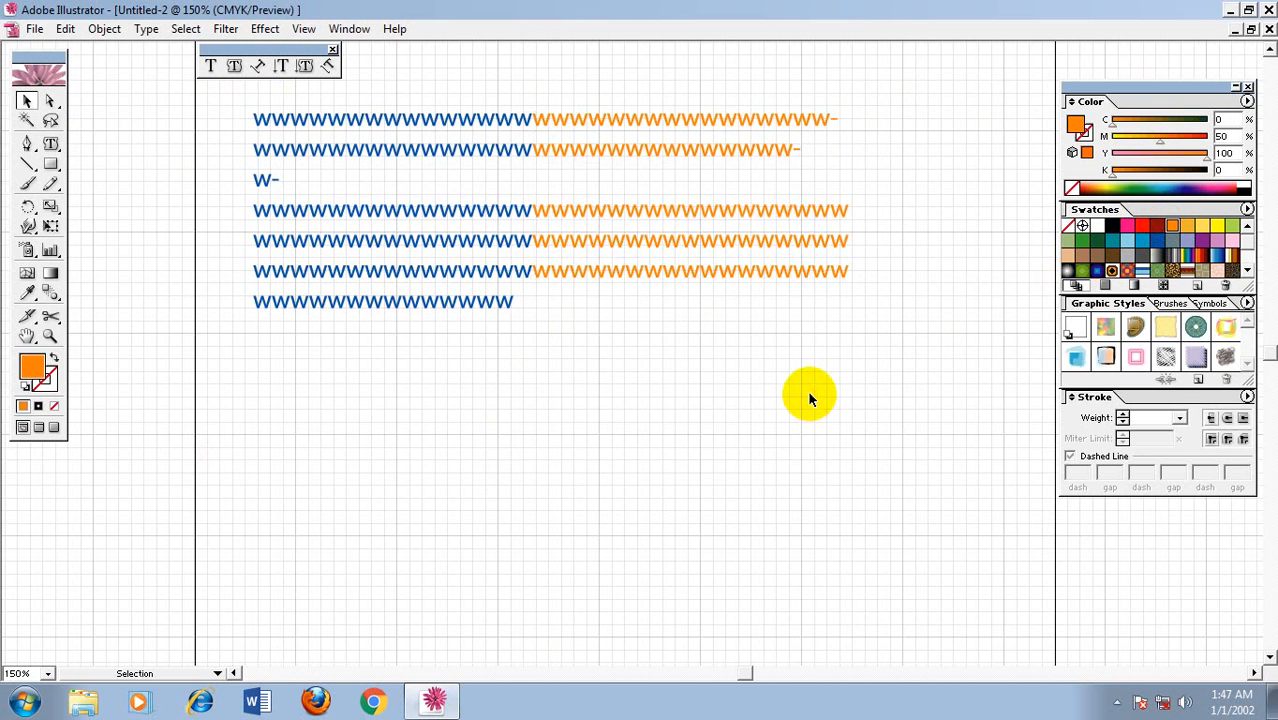
Step: Delete all the w letters and draw a wide arched path with the Pen tool, giving it an orange stroke and no fill
drag(906, 93, 190, 484)
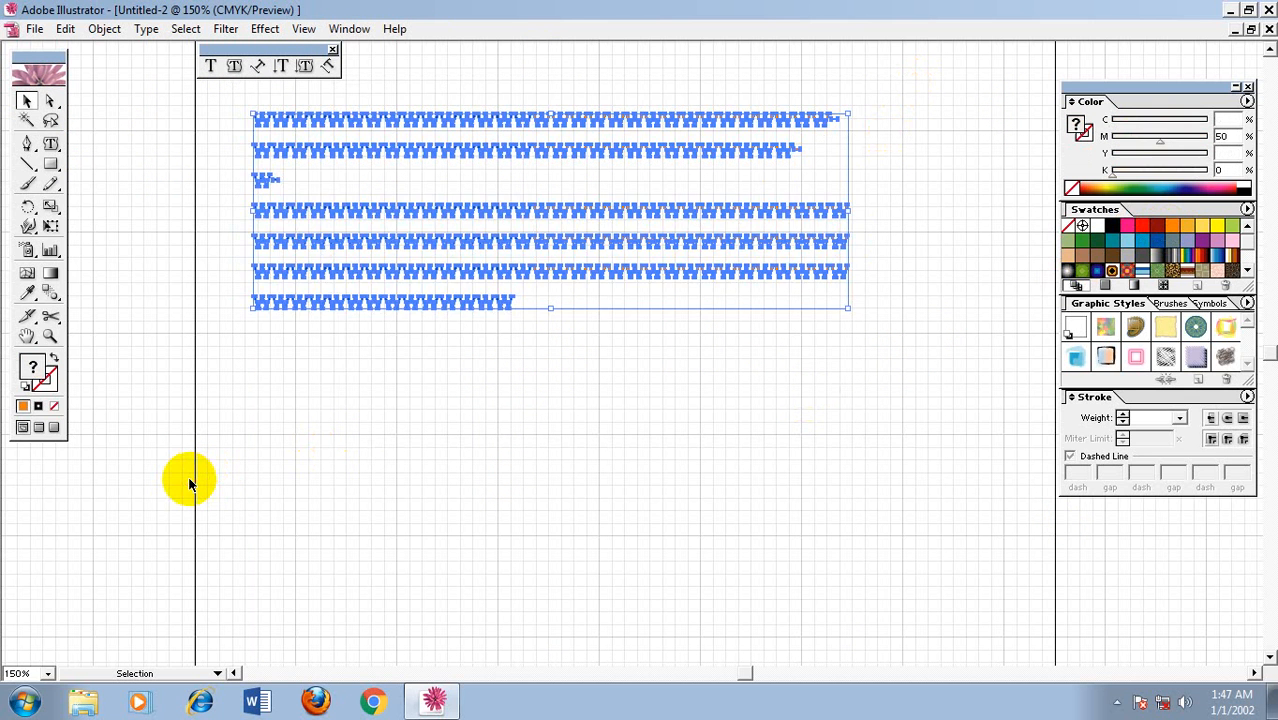
key(Delete)
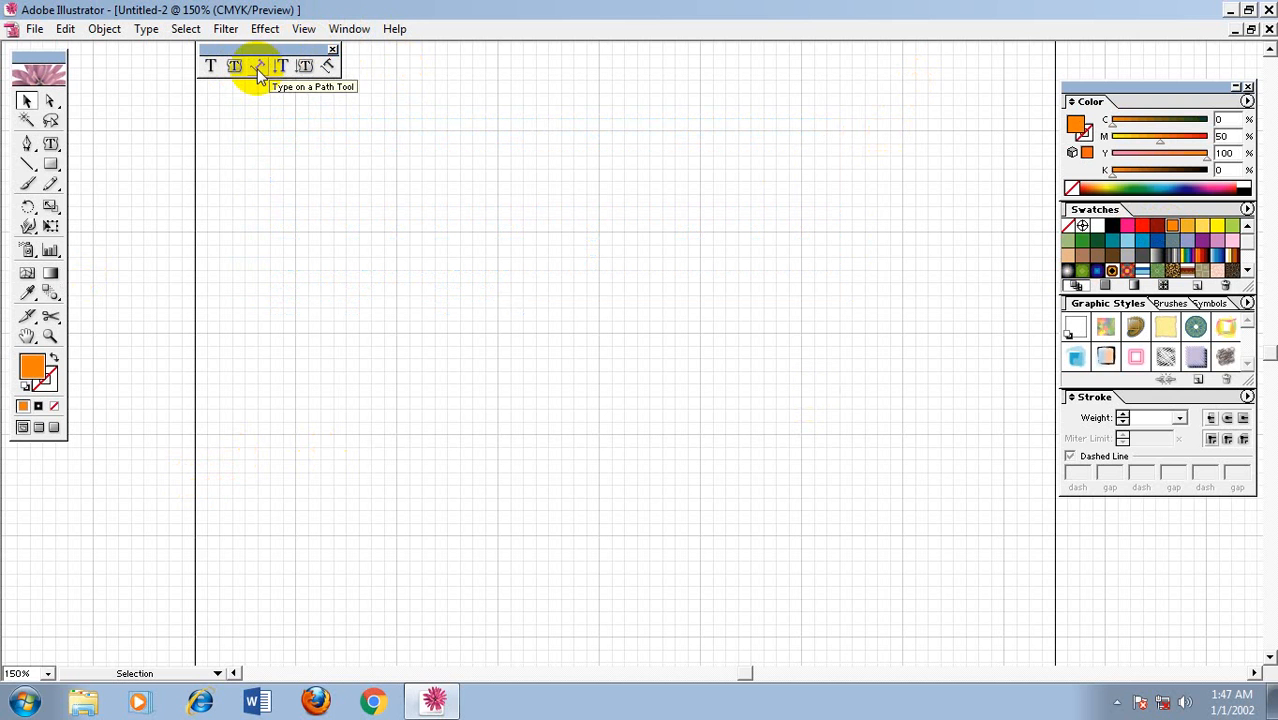
click(25, 145)
click(236, 332)
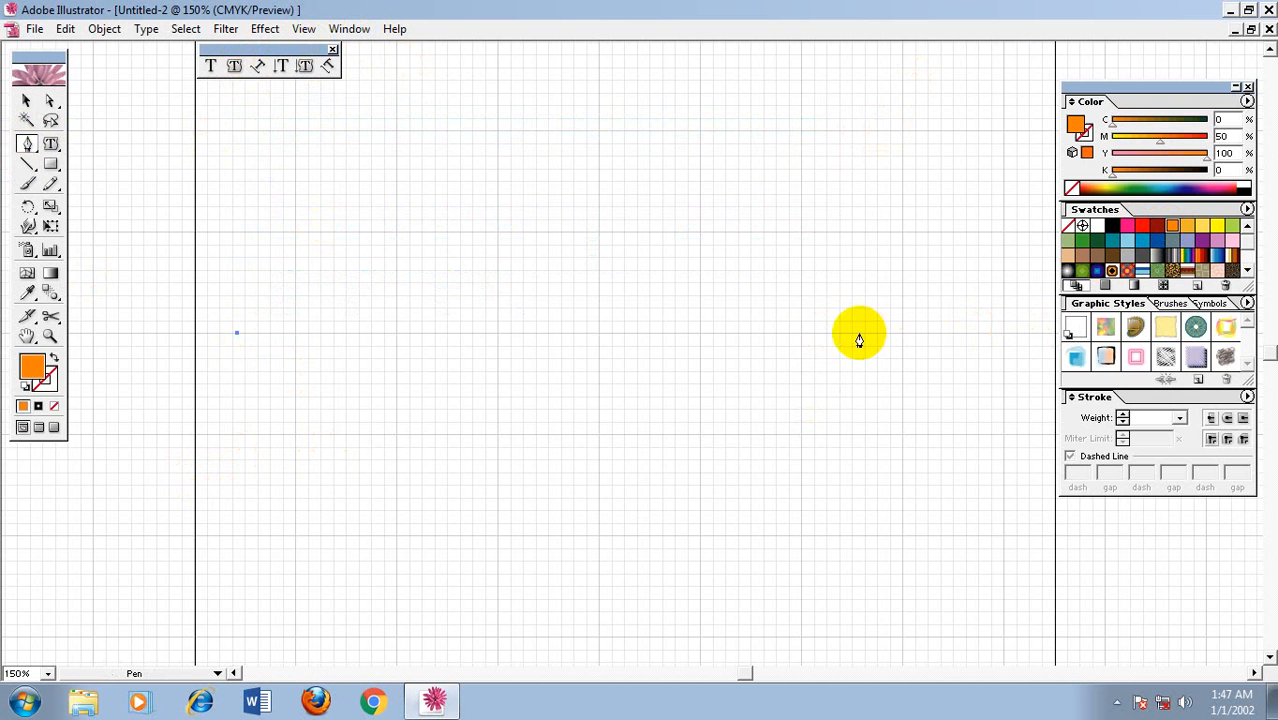
drag(859, 333, 1195, 660)
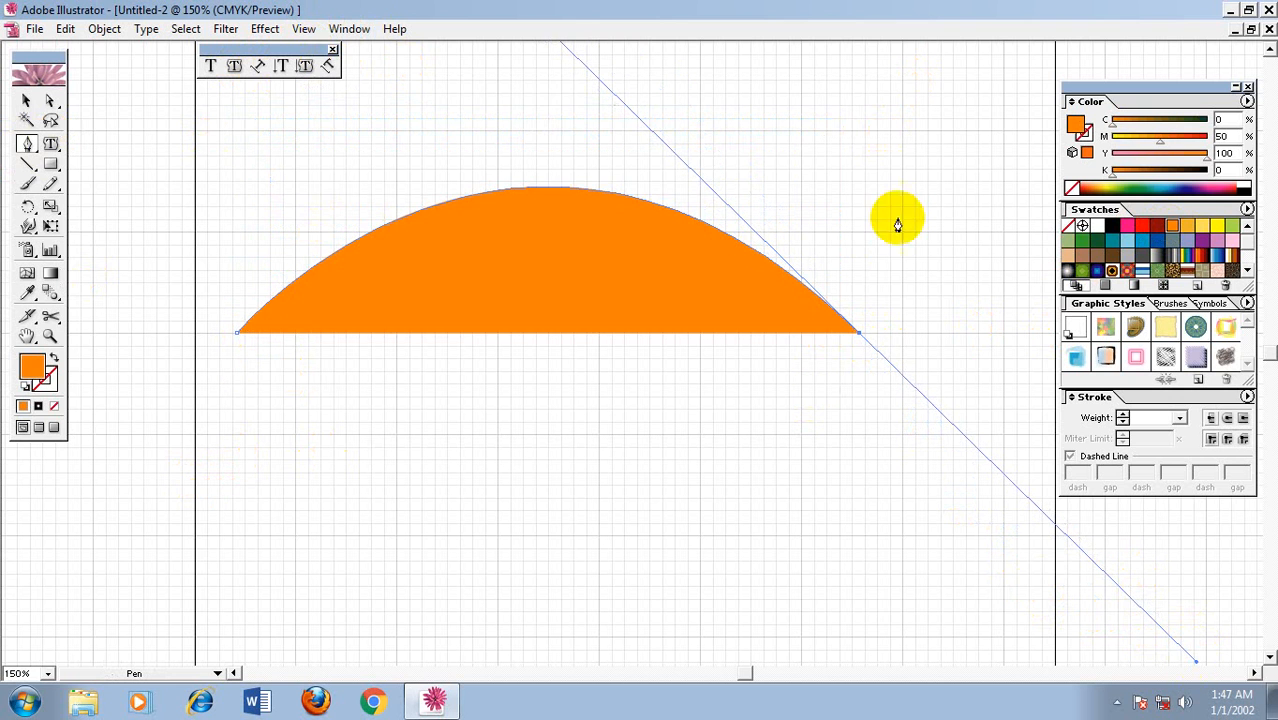
click(54, 358)
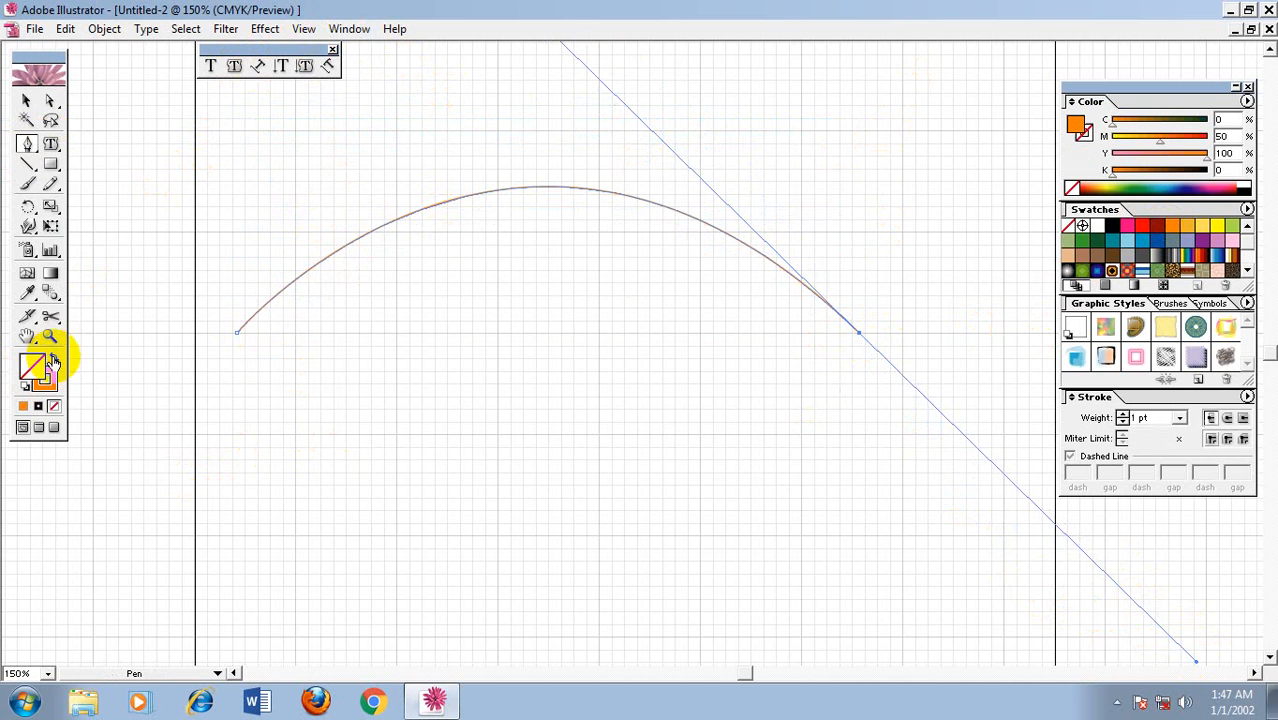
Step: Place filler text along the whole arched path with the Type on a Path tool, starting at its left end
click(258, 66)
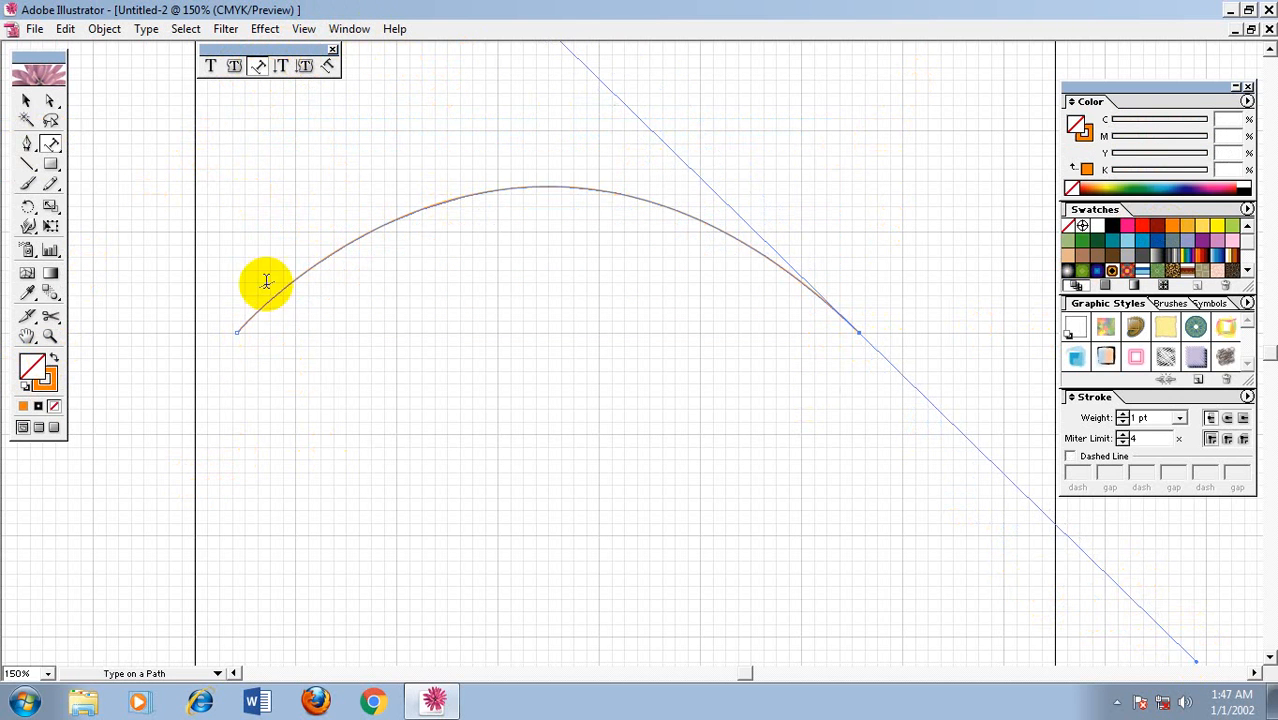
click(240, 325)
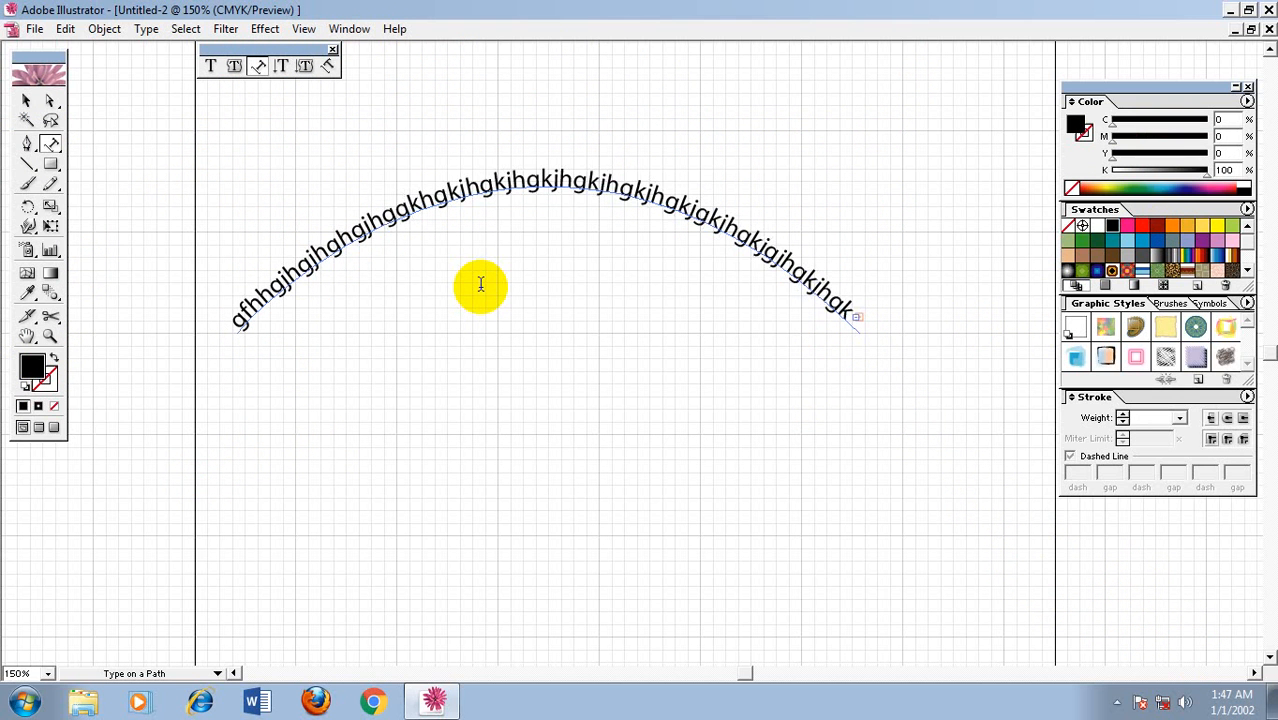
click(26, 100)
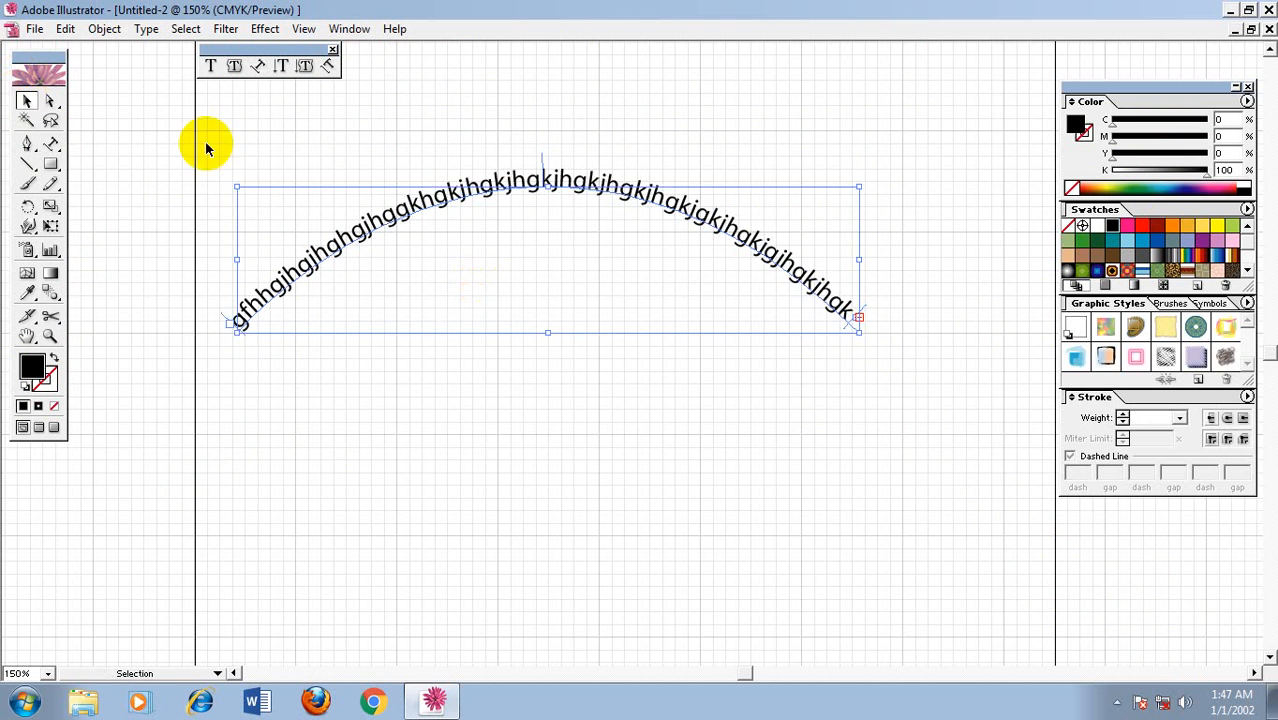
Step: Convert the arched text to outlines and ungroup it into individual letters
right_click(530, 242)
click(585, 350)
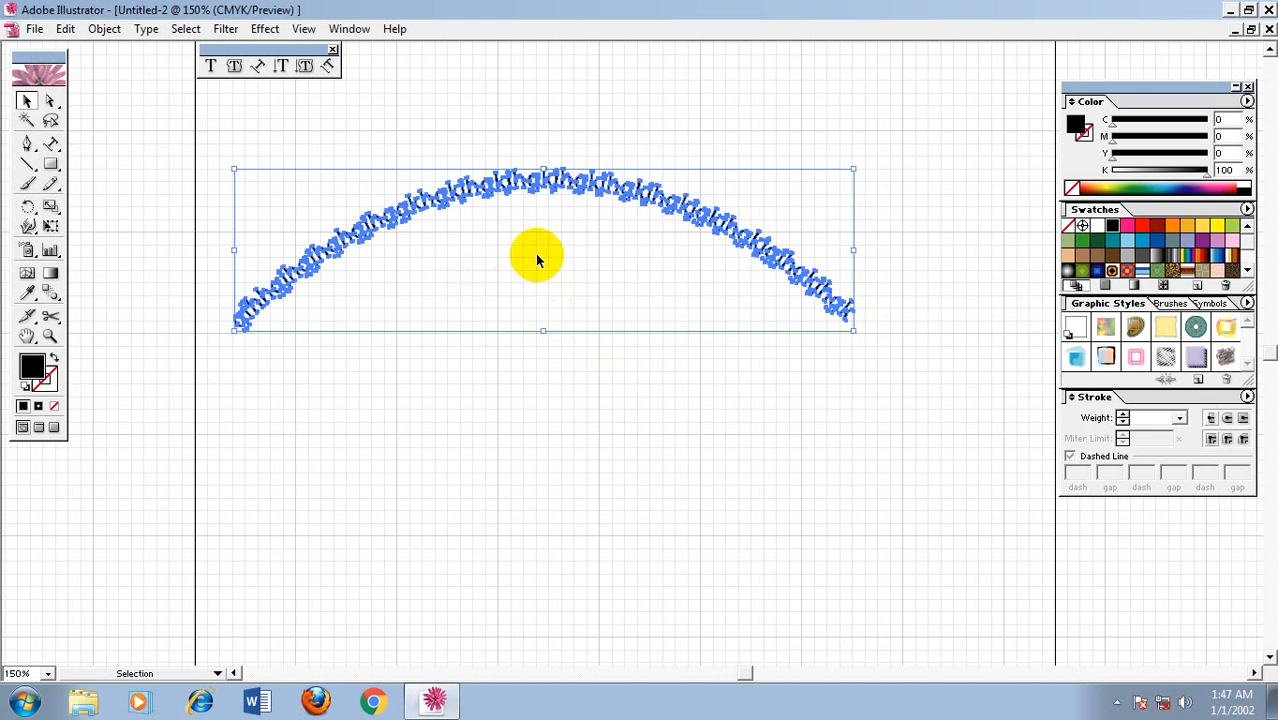
right_click(541, 257)
click(590, 316)
click(551, 94)
Step: Recolor the left half of the arched letters blue and the right half red (M 100, Y 100)
drag(551, 94, 262, 446)
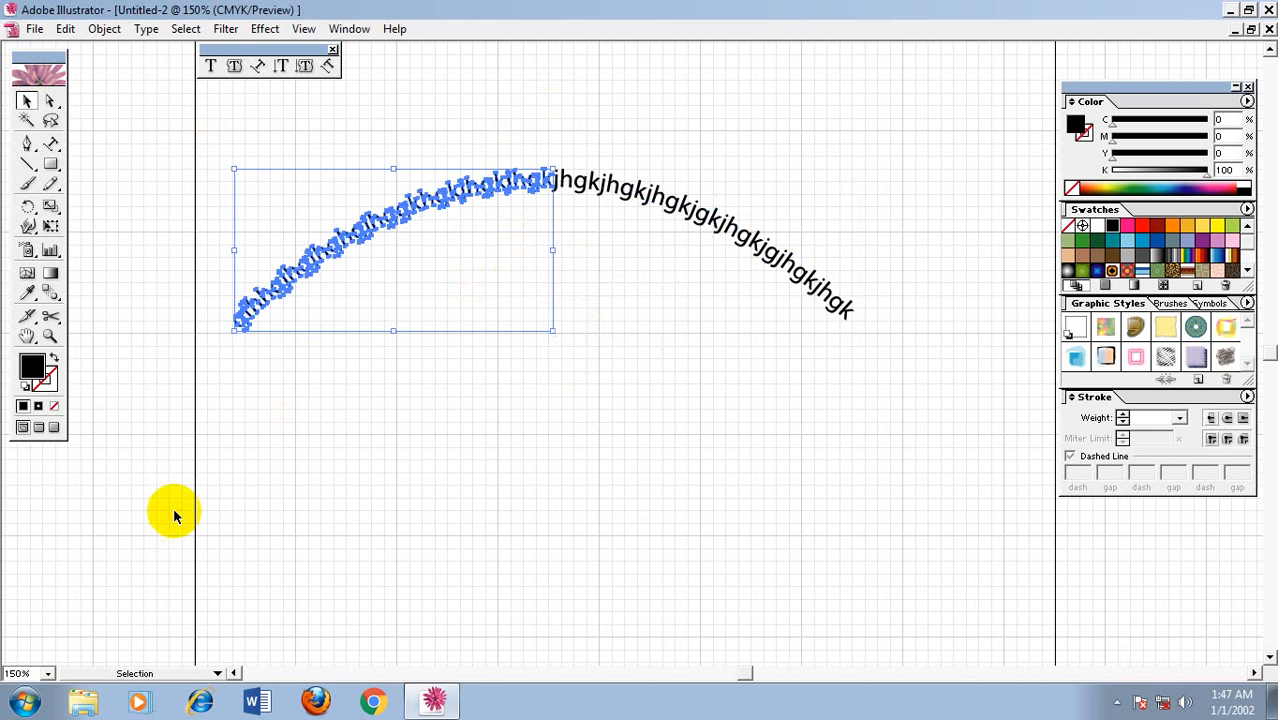
click(1162, 247)
click(987, 177)
drag(985, 108, 548, 504)
click(1146, 227)
click(907, 114)
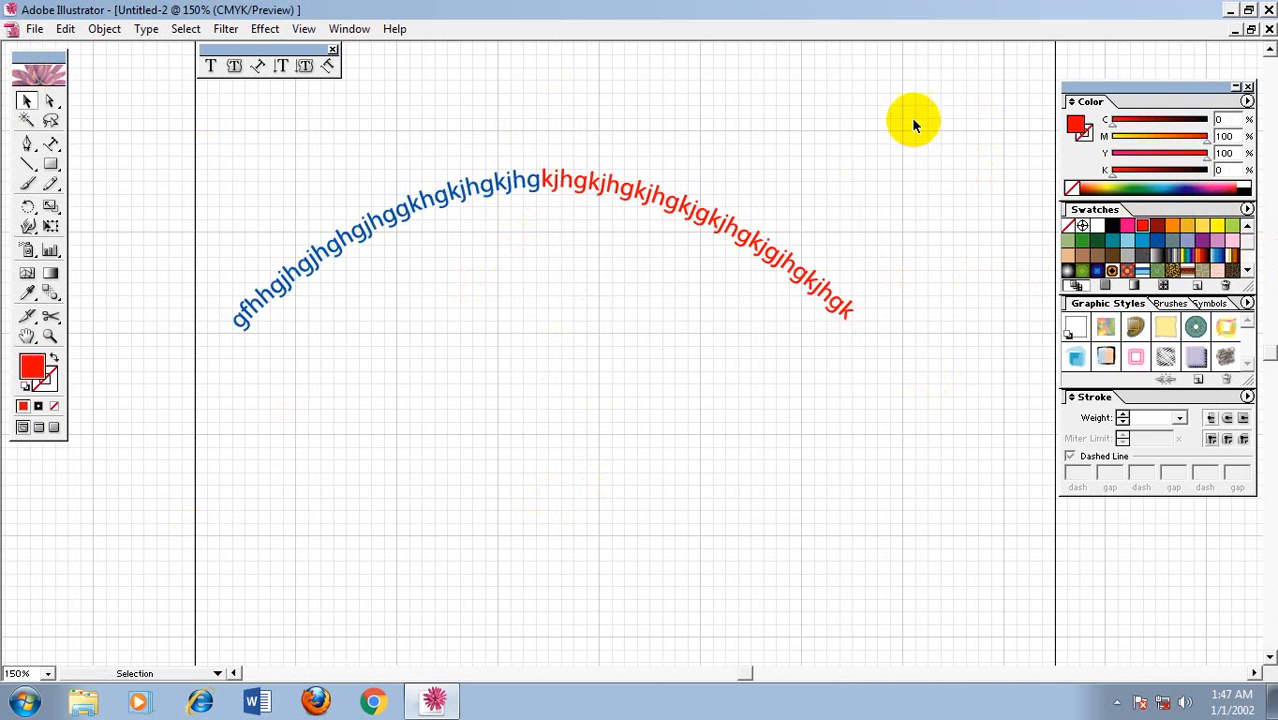
Step: Delete all the arched letters and enter four columns of filler text with the Vertical Type tool near the artboard's upper middle
key(ctrl+a)
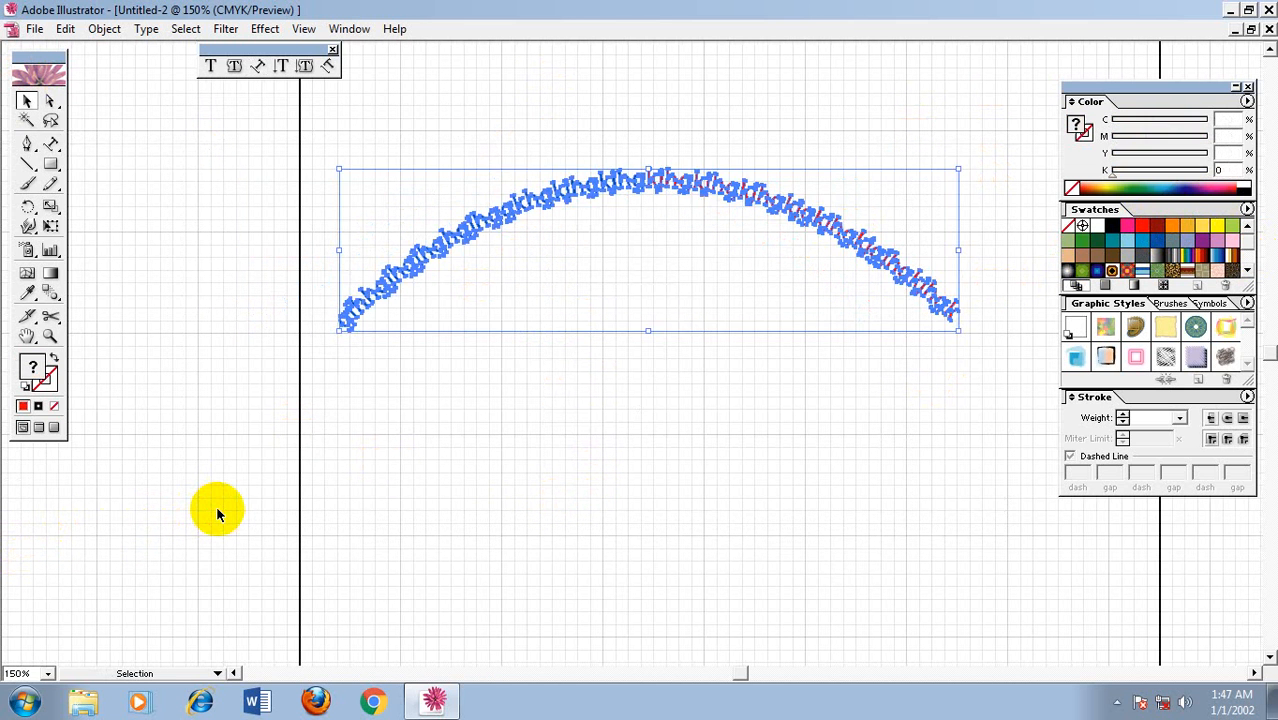
key(Delete)
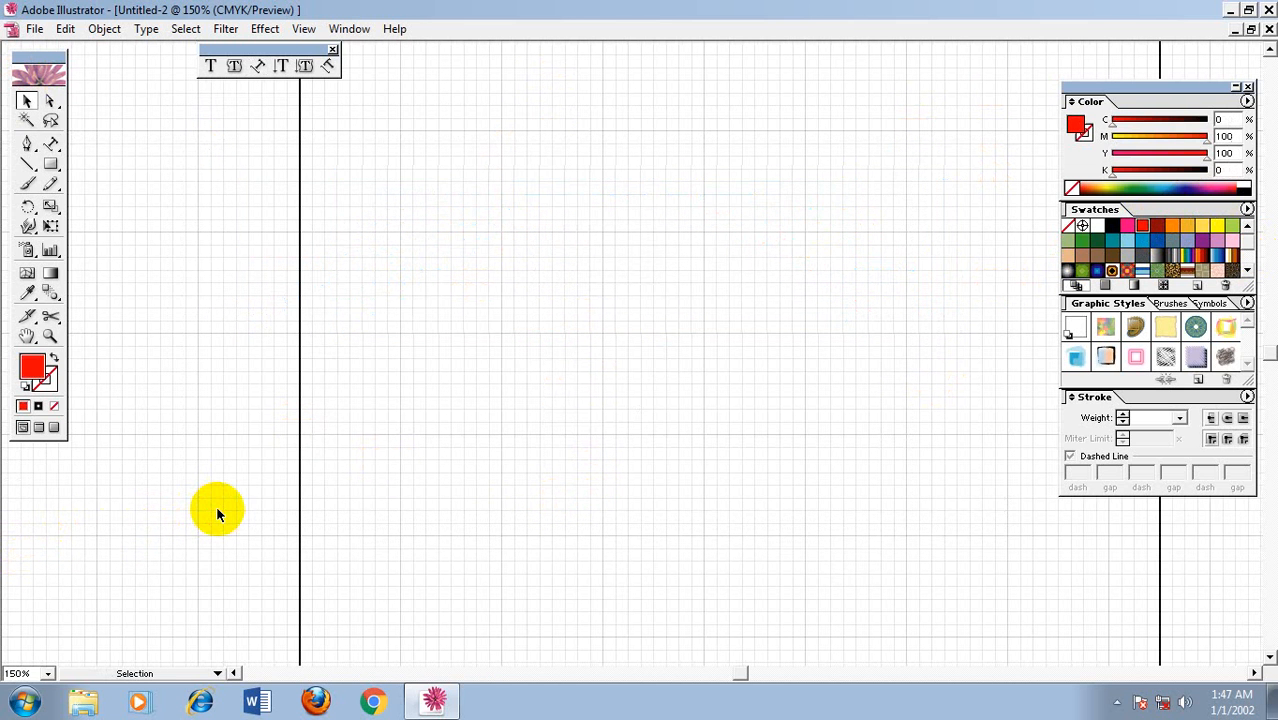
click(27, 337)
drag(790, 357, 665, 334)
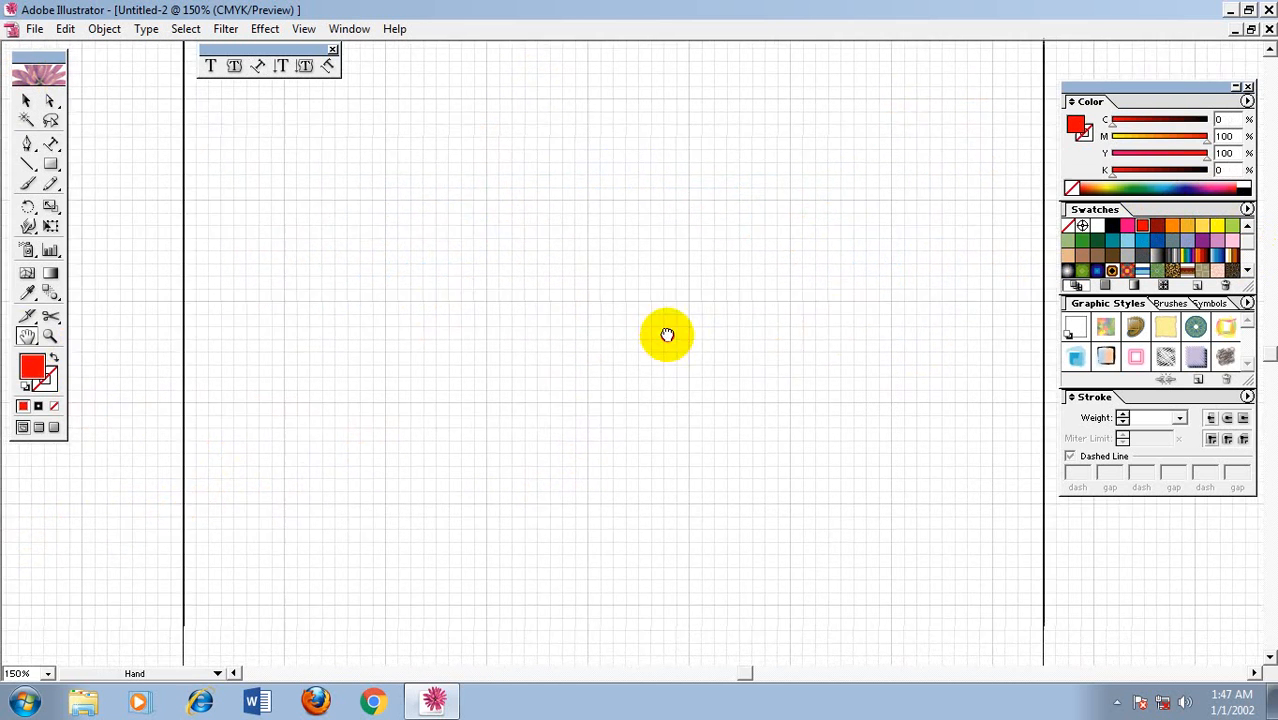
click(283, 68)
click(693, 94)
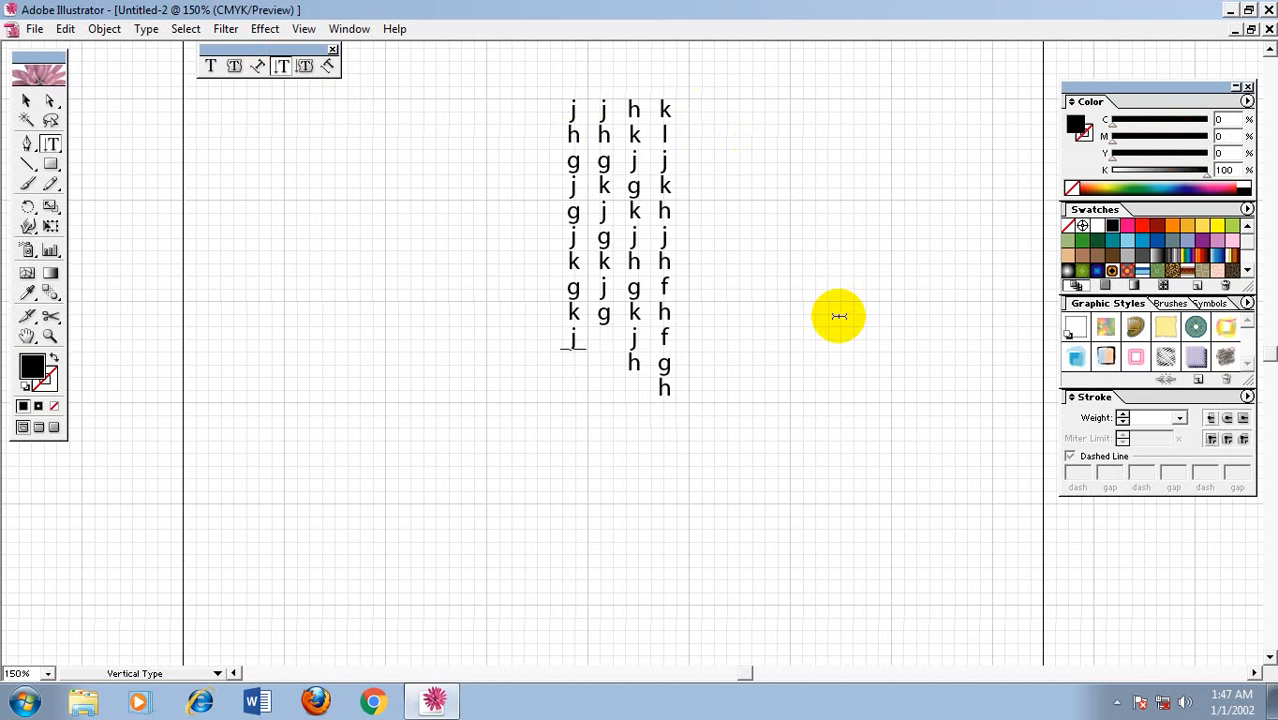
click(26, 100)
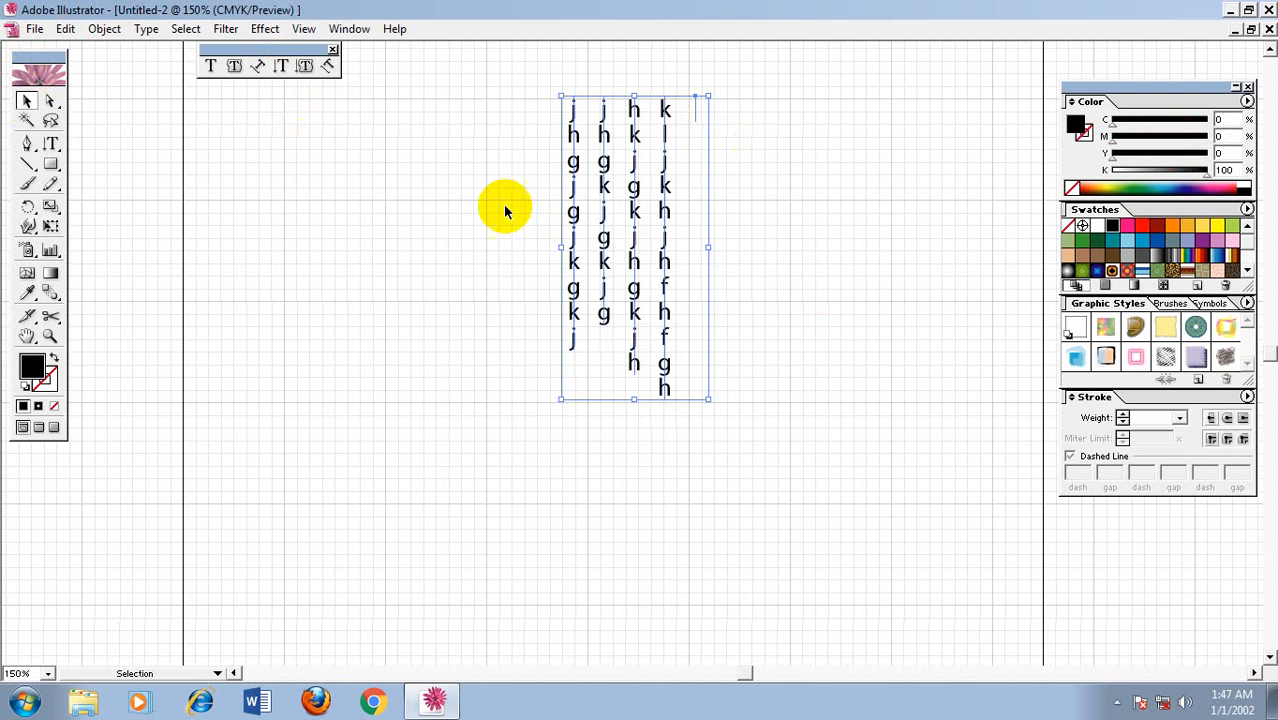
Step: Convert the four columns of vertical text to outlines and ungroup them into individual letters
right_click(628, 258)
click(690, 367)
right_click(596, 219)
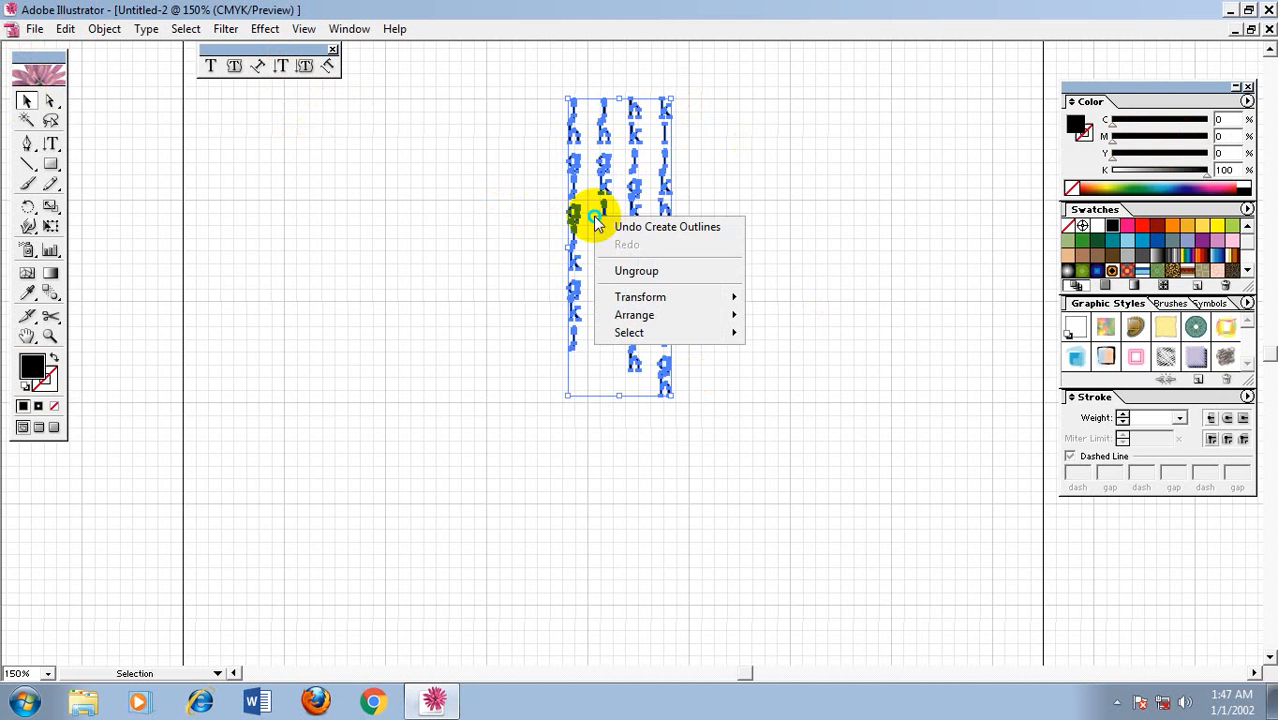
click(659, 274)
Step: Recolor the vertical letters below the third row red (M 100, Y 100)
drag(742, 191, 25, 438)
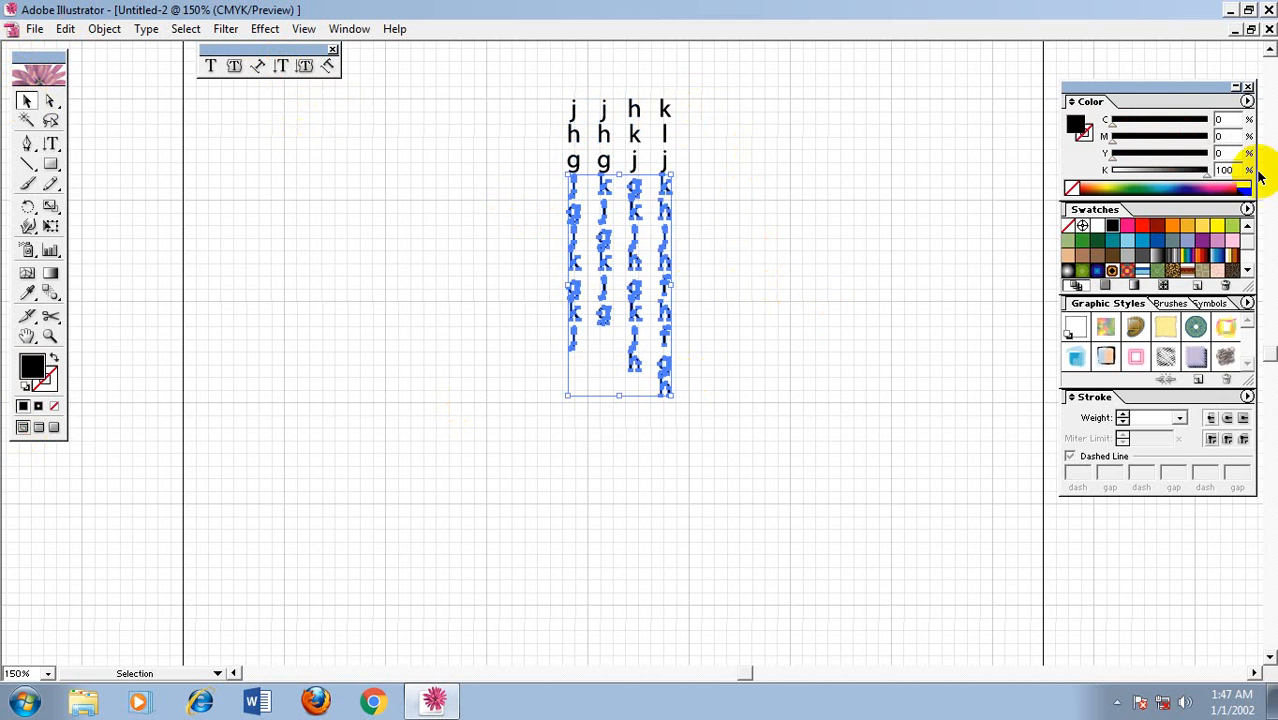
click(1141, 230)
click(955, 310)
Step: Delete all the vertical letters and draw a large rectangle in the middle of the artboard with a red stroke and no fill
drag(737, 106, 388, 502)
key(Delete)
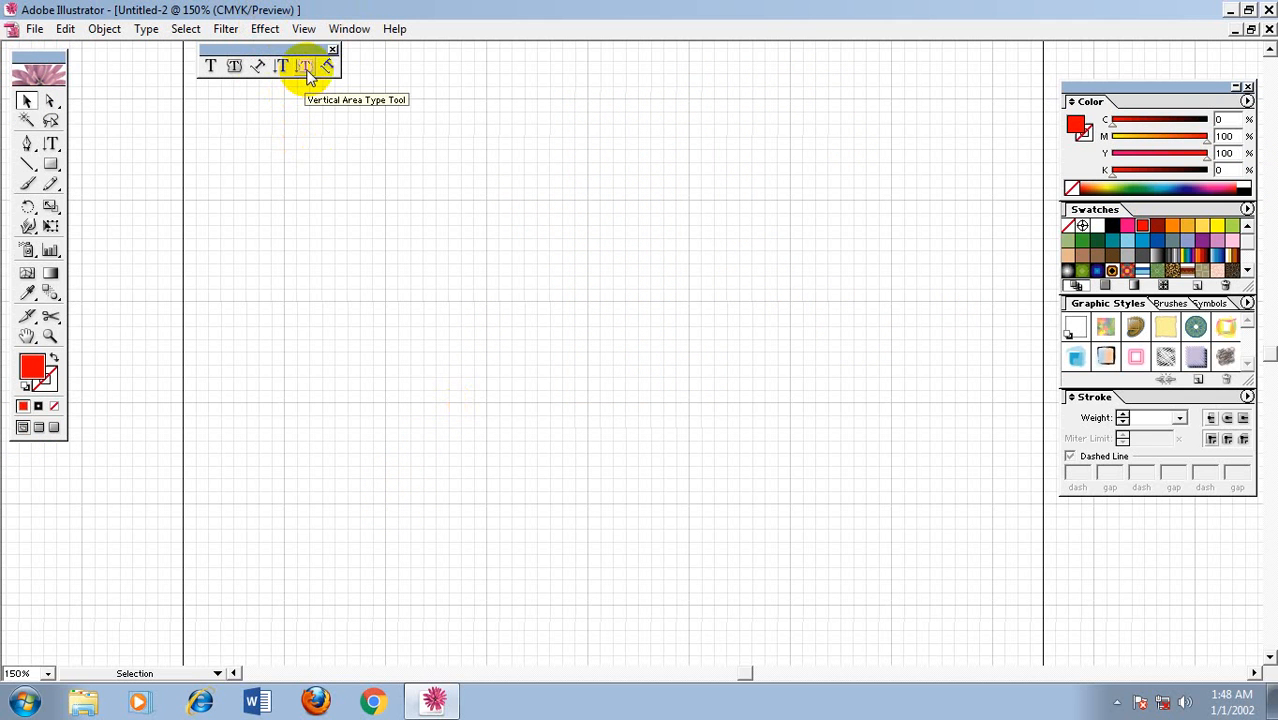
click(49, 166)
drag(331, 134, 871, 614)
click(54, 358)
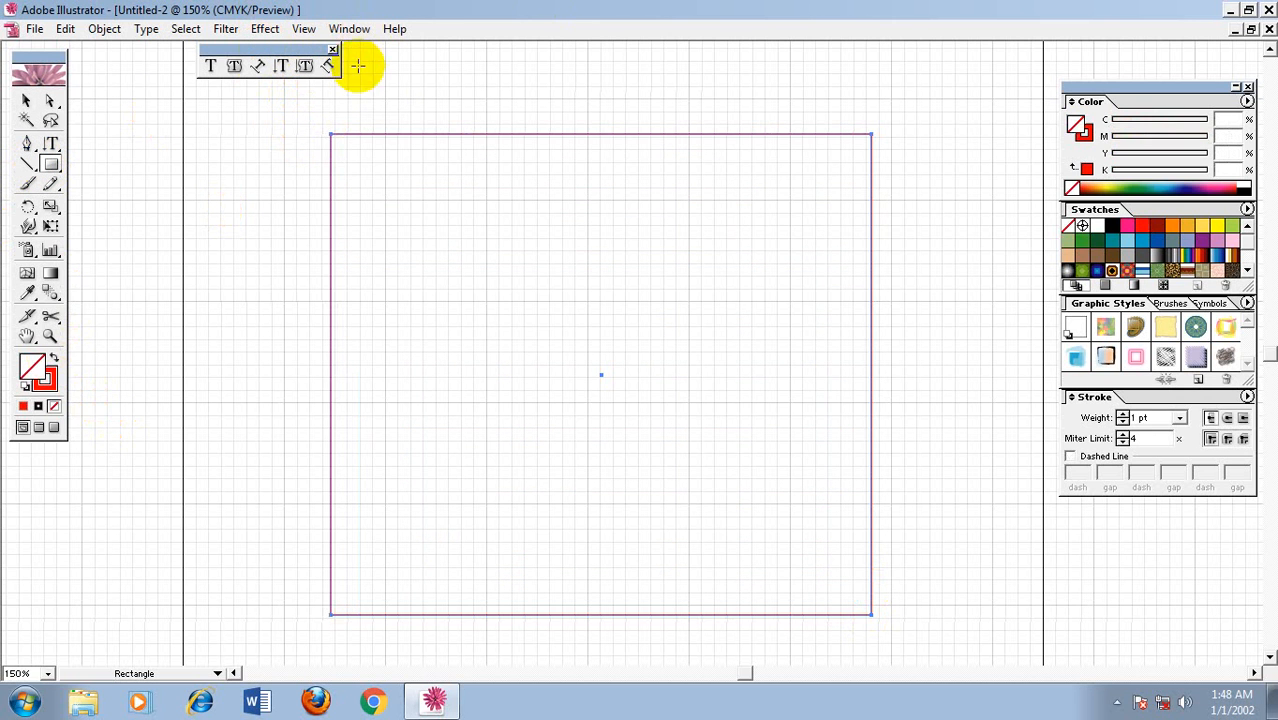
Step: Fill the right part of the rectangle with vertical columns of w letters using the Vertical Area Type tool
click(305, 67)
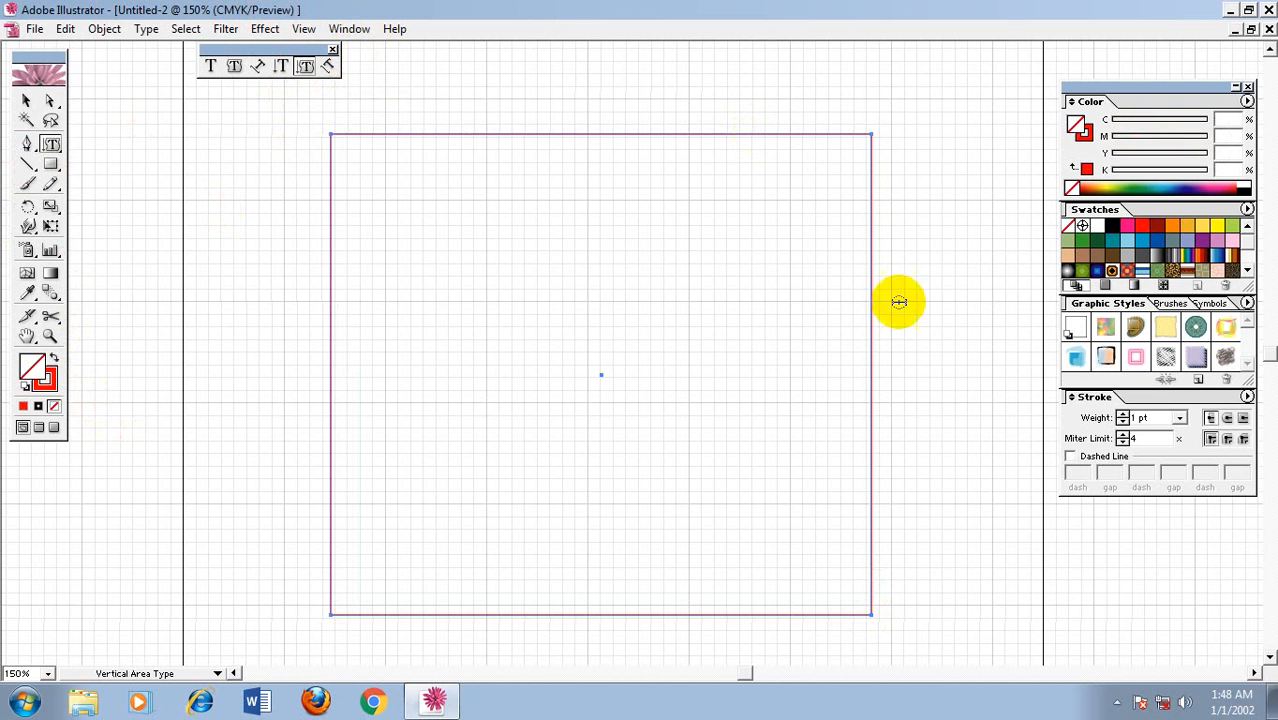
click(871, 135)
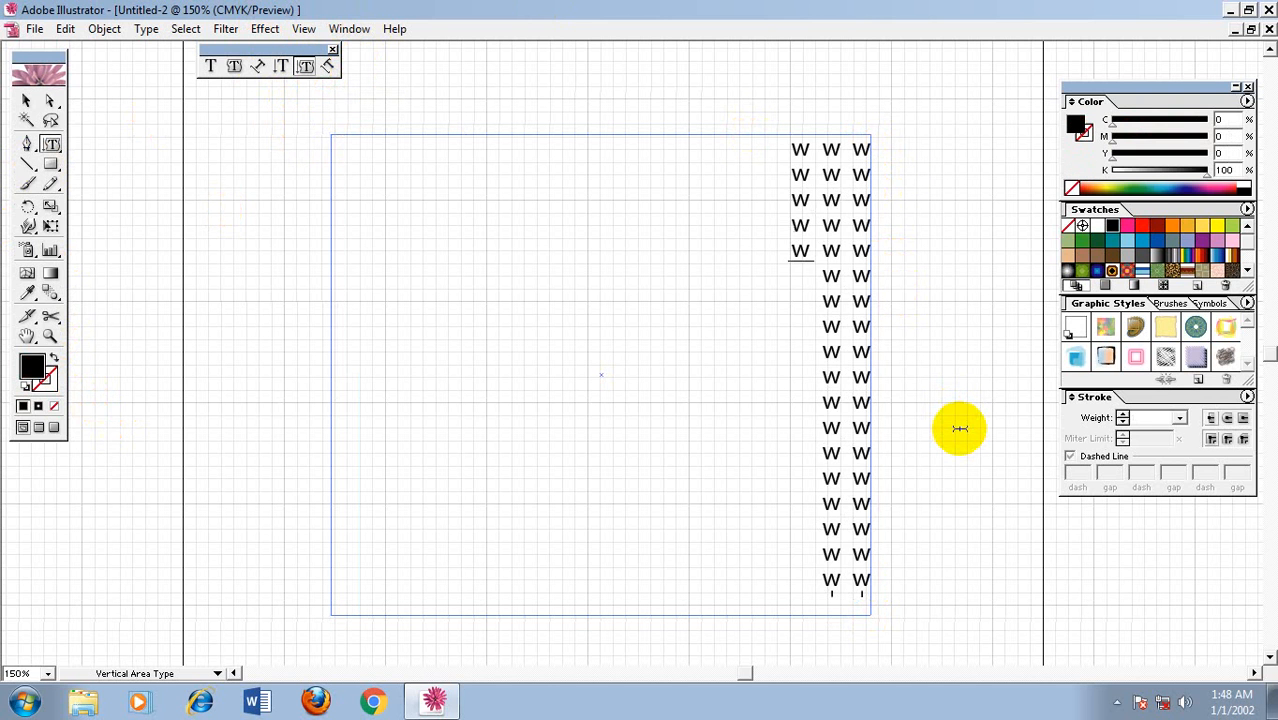
text(WWWWWWWWWWWWWWWWWW W)
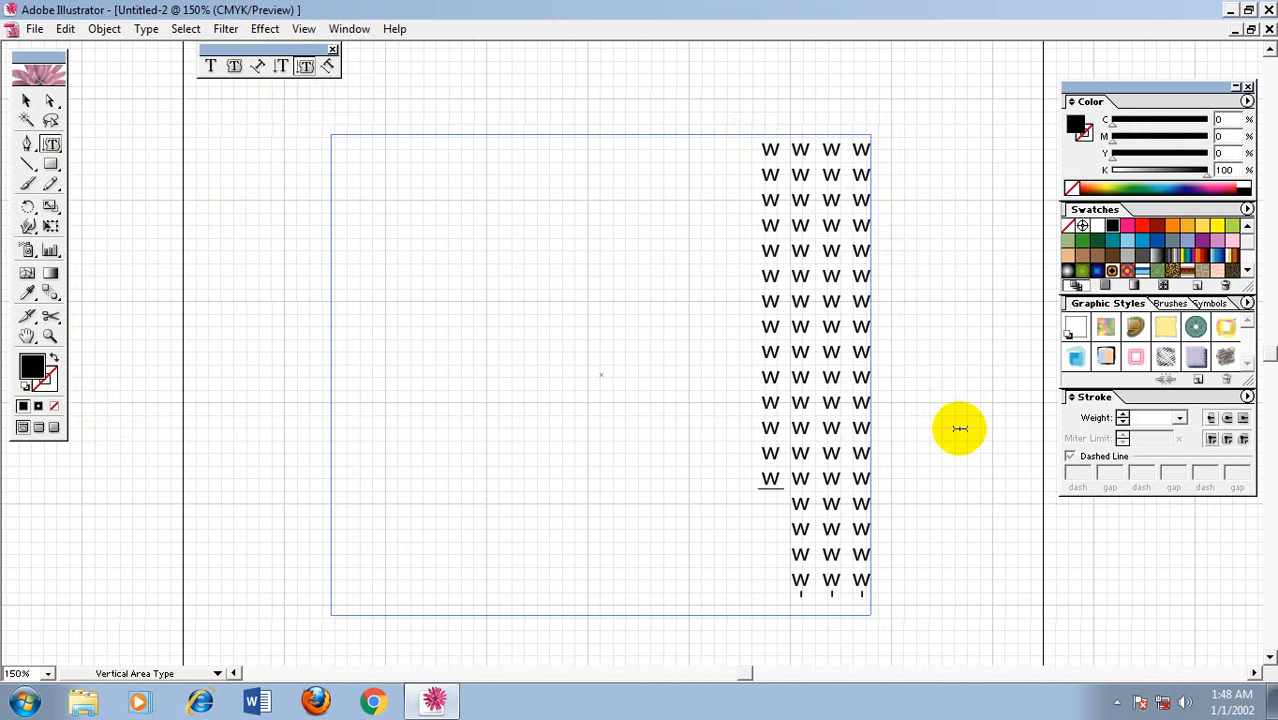
text(W)
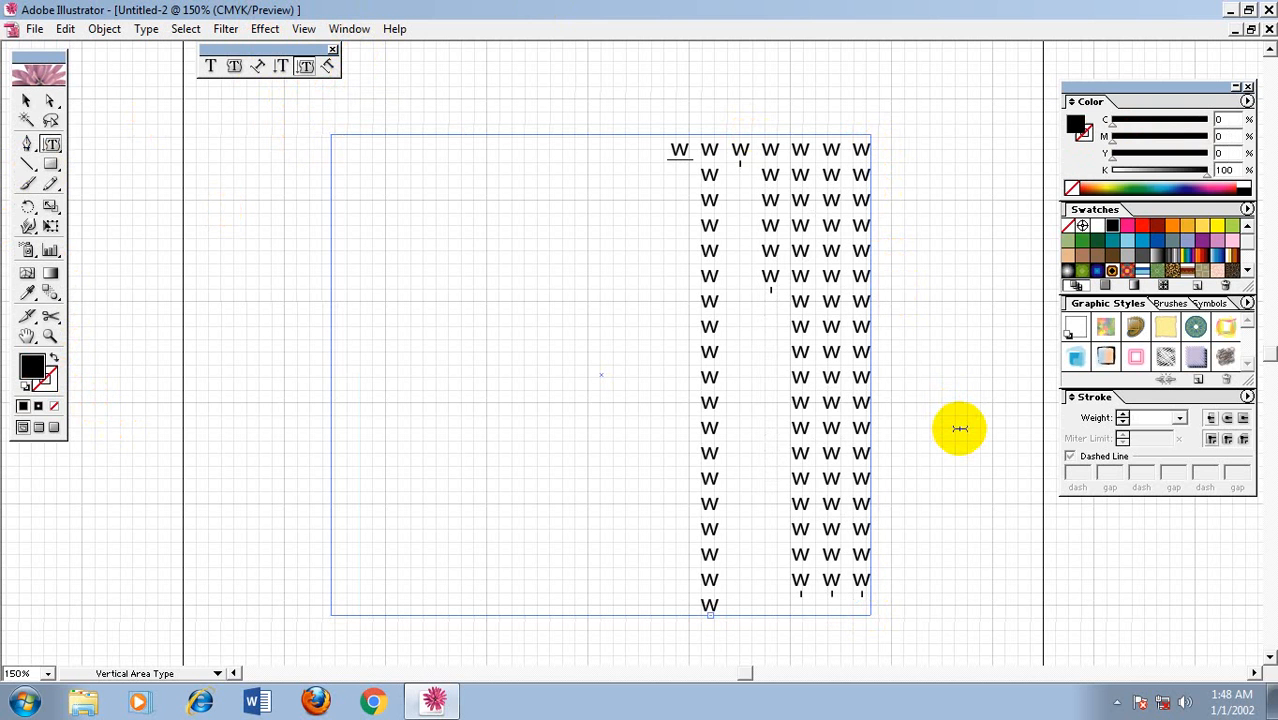
text(WWWWWWWWWWWWWWWW WWWWWW)
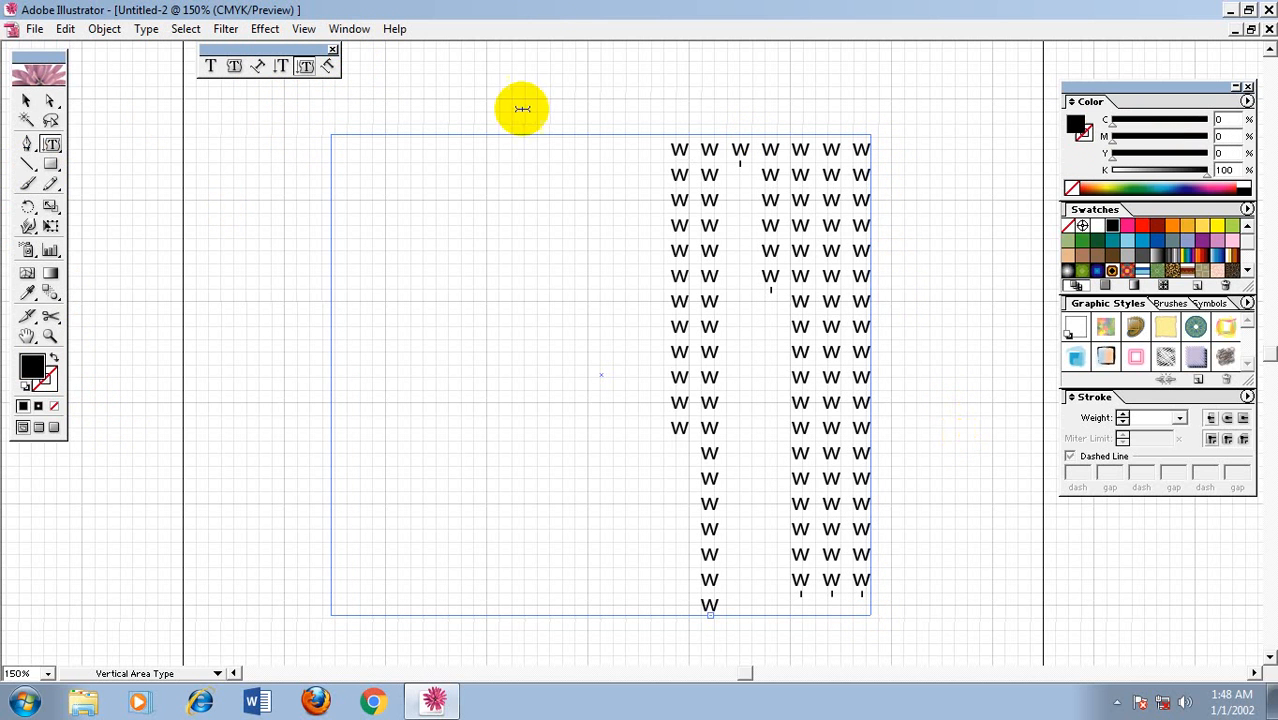
click(37, 104)
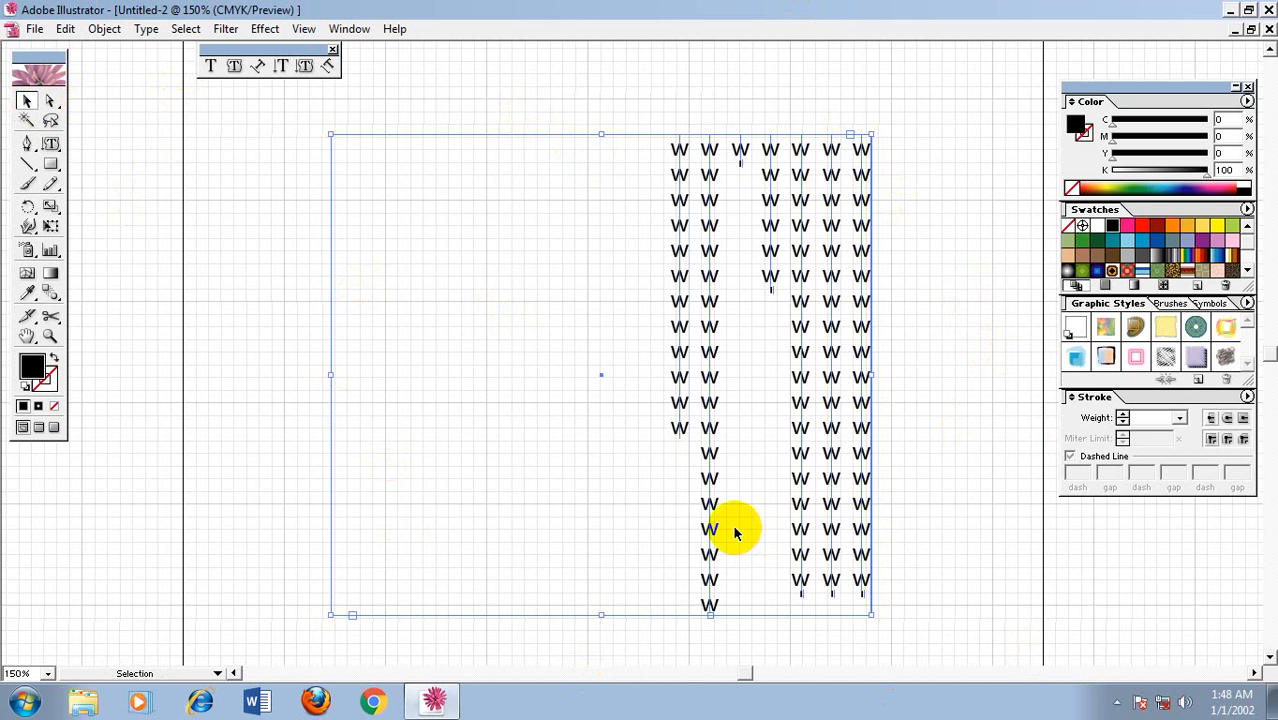
Step: Convert the columns of w letters to outlines and ungroup them
right_click(568, 297)
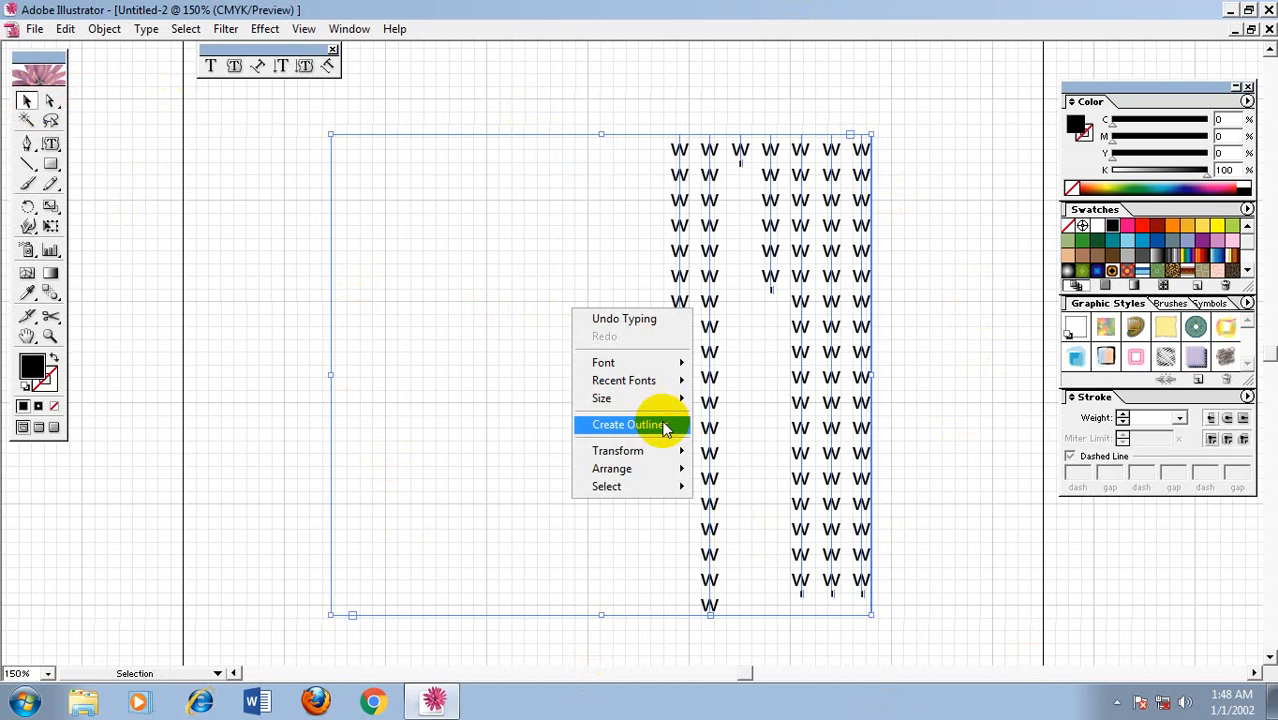
click(648, 422)
right_click(577, 284)
click(636, 338)
Step: Recolor the middle rows of w letters, from the fifth to the twelfth, red (M 100, Y 100)
drag(560, 245, 918, 436)
click(1150, 227)
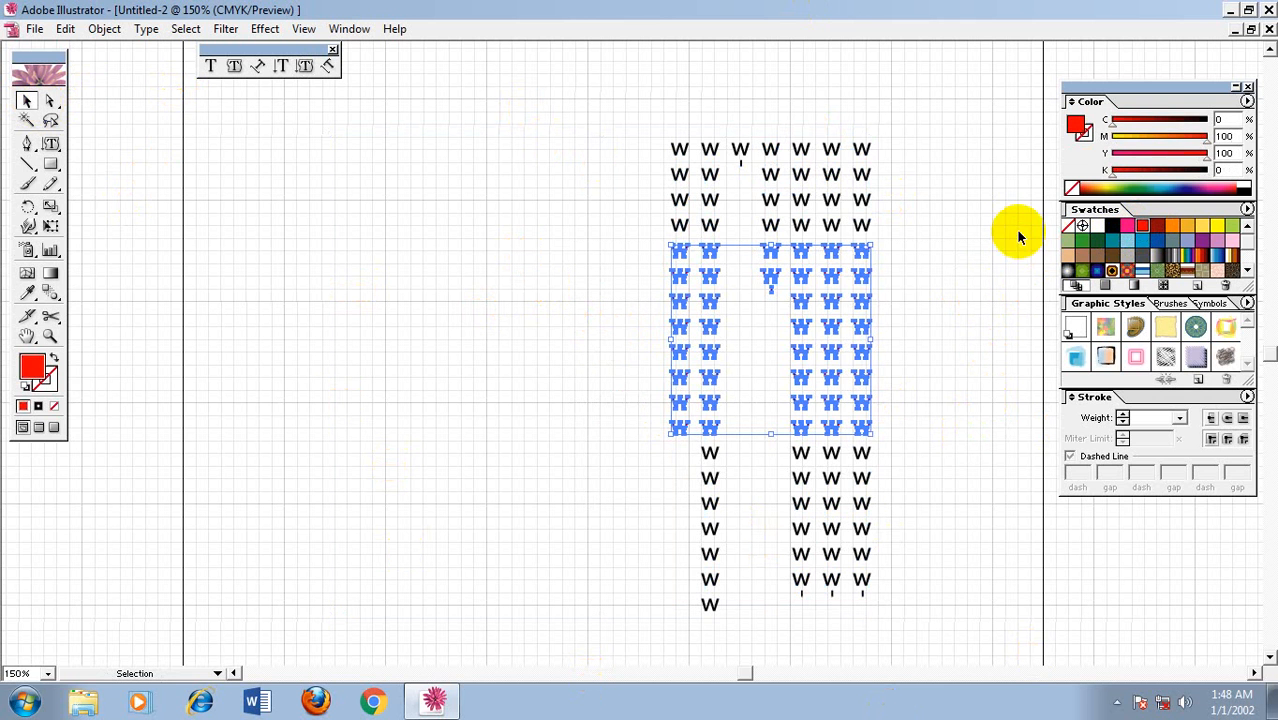
click(990, 218)
Step: Delete all the w letters and draw a wide arched path across the upper artboard with the Pen tool
drag(937, 96, 527, 640)
key(Delete)
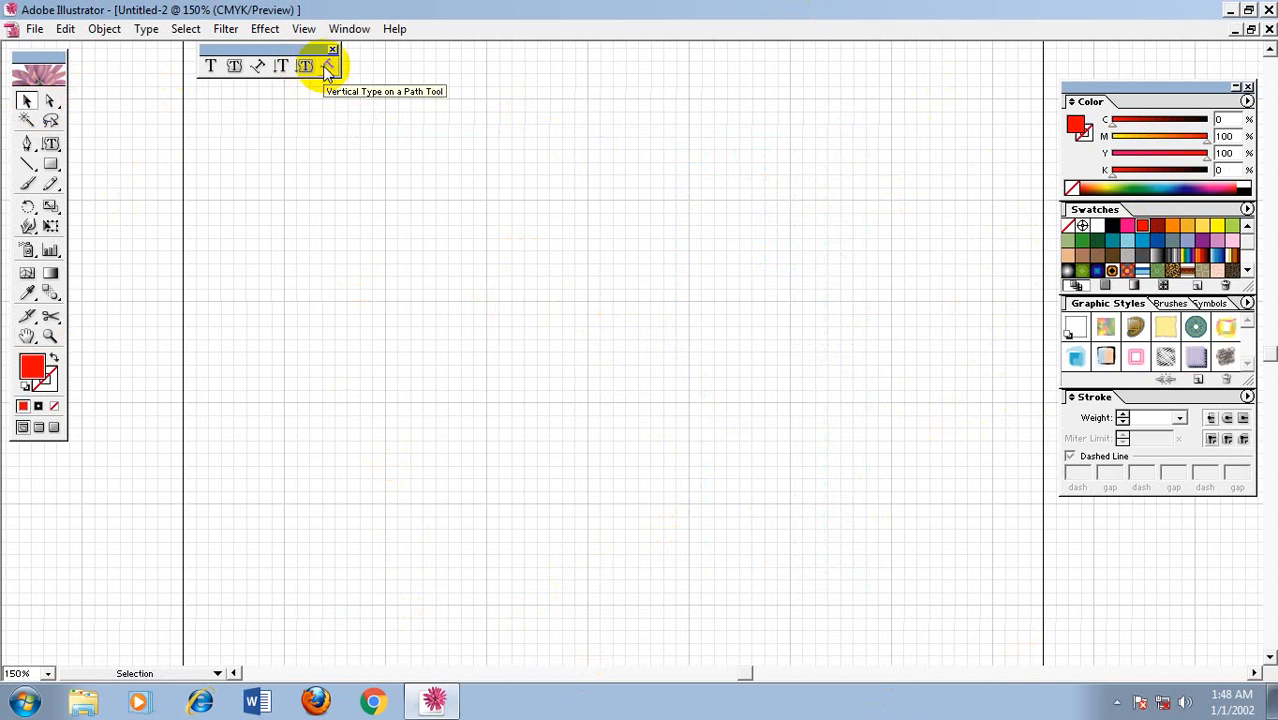
click(31, 144)
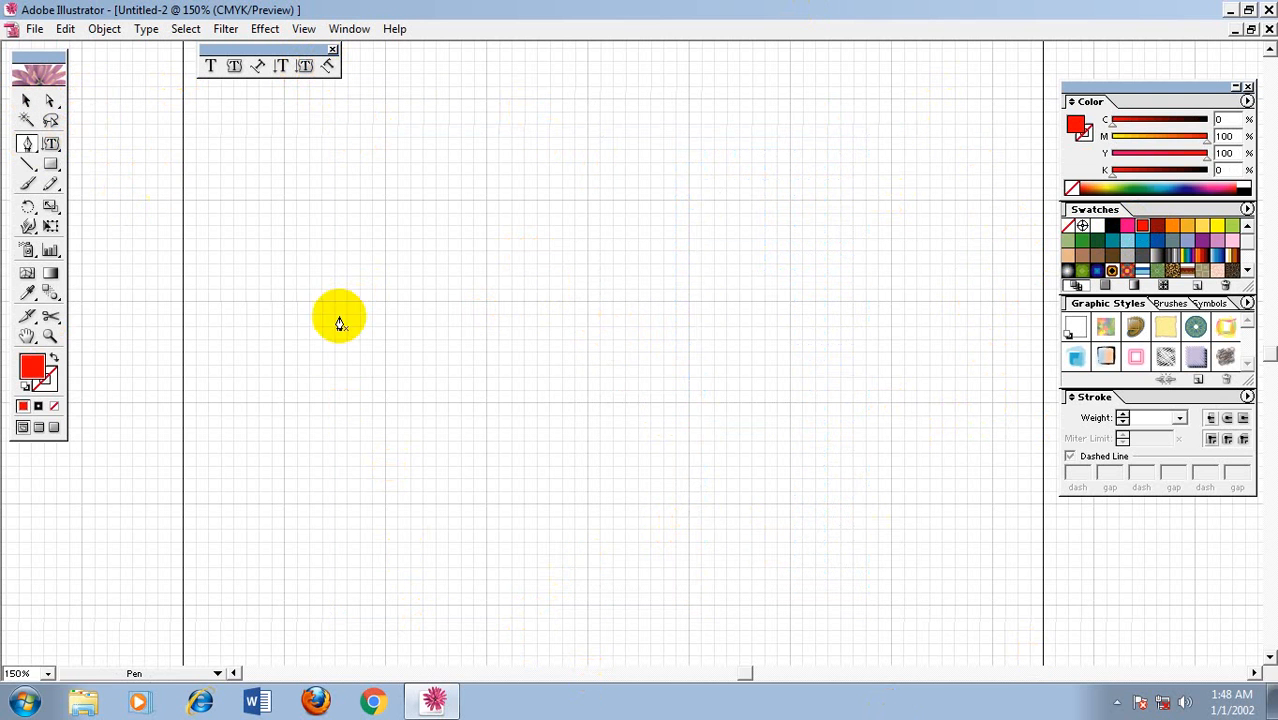
click(239, 294)
drag(842, 274, 1160, 625)
Step: Place filler text along the whole arch with the Vertical Type on a Path tool, starting at its left end
click(328, 68)
click(242, 288)
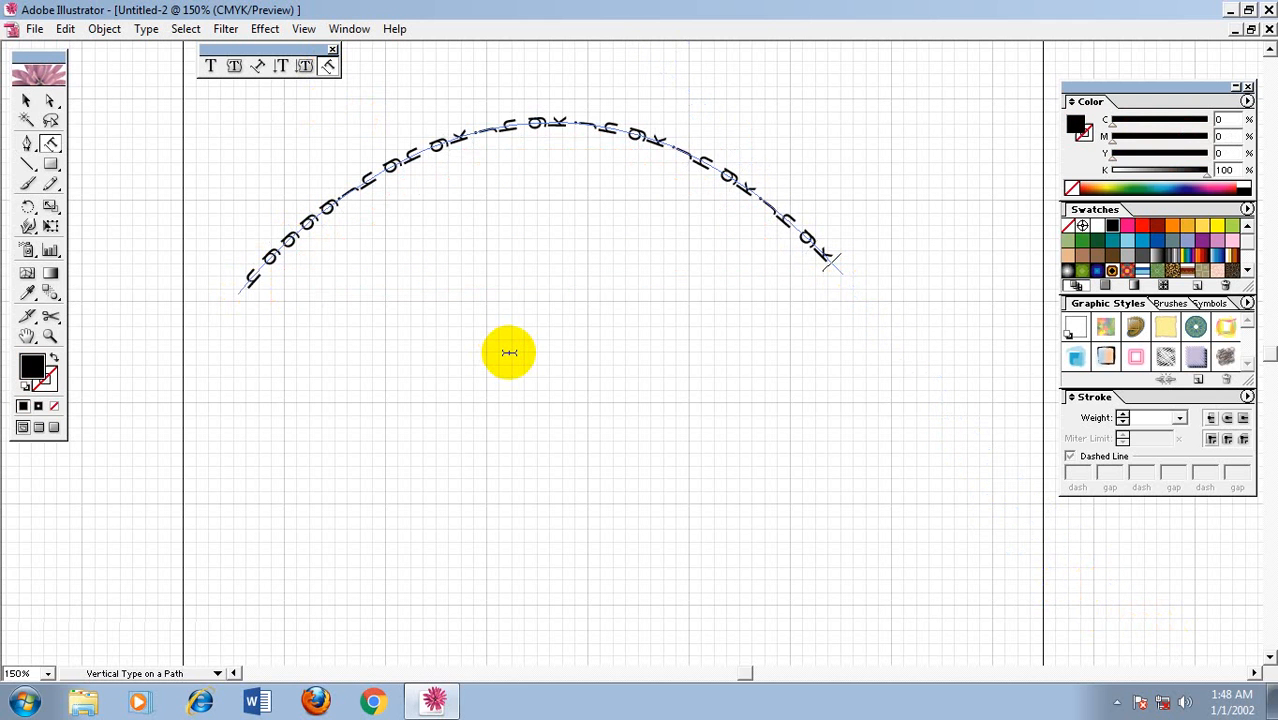
click(26, 101)
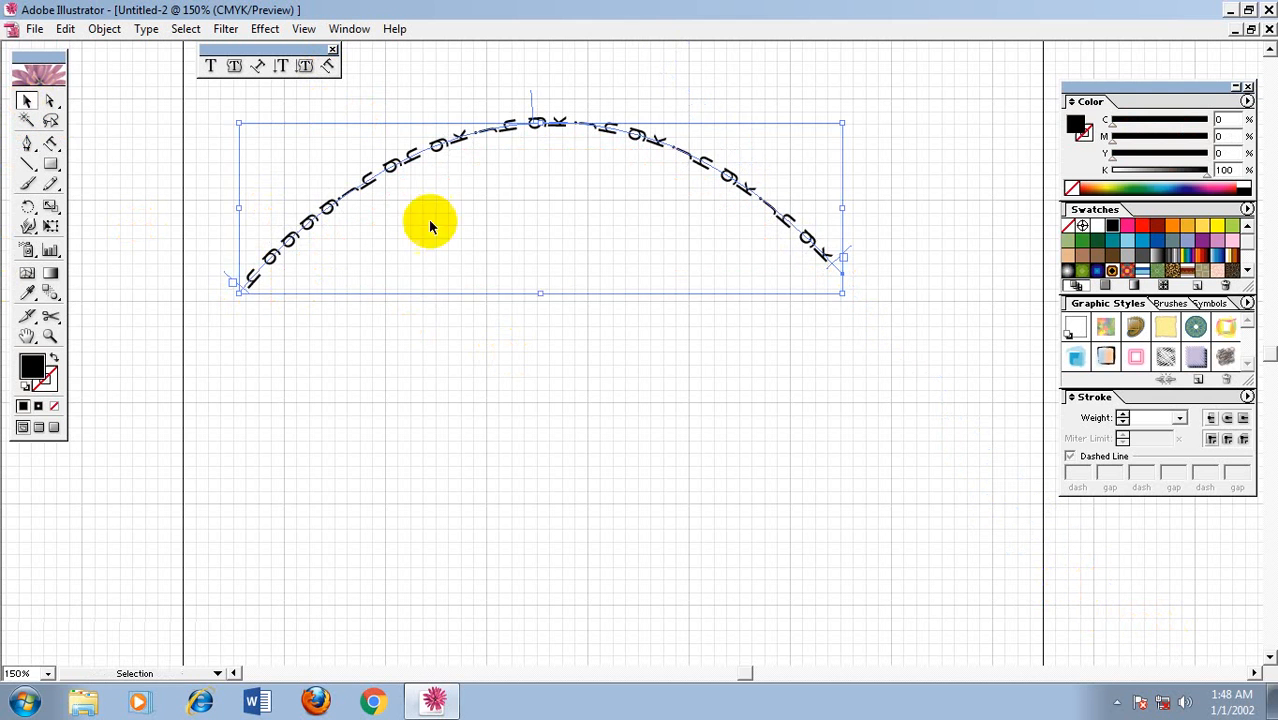
Step: Convert the vertical text on the arch to outlines and ungroup it into separate letters
right_click(505, 205)
click(556, 318)
right_click(552, 200)
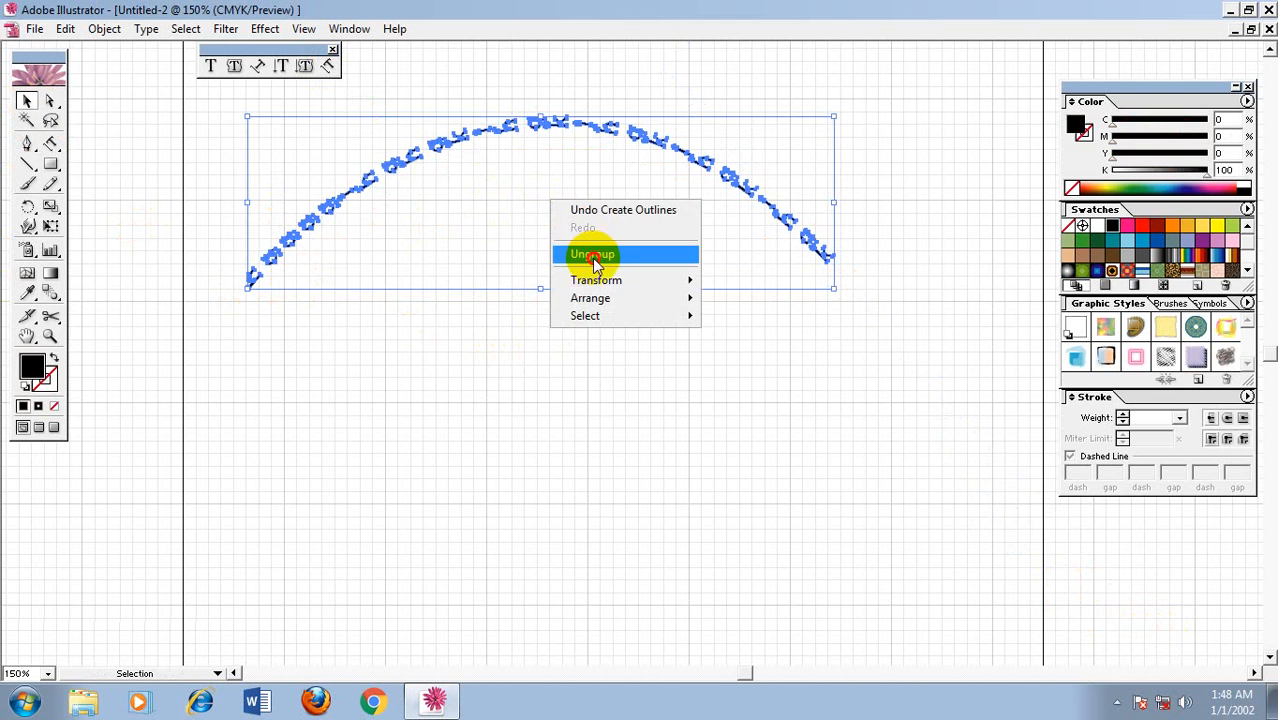
click(579, 251)
click(567, 38)
Step: Recolor the left half of the arched letters dark red and the right half bright red (M 100, Y 100)
drag(566, 52, 29, 564)
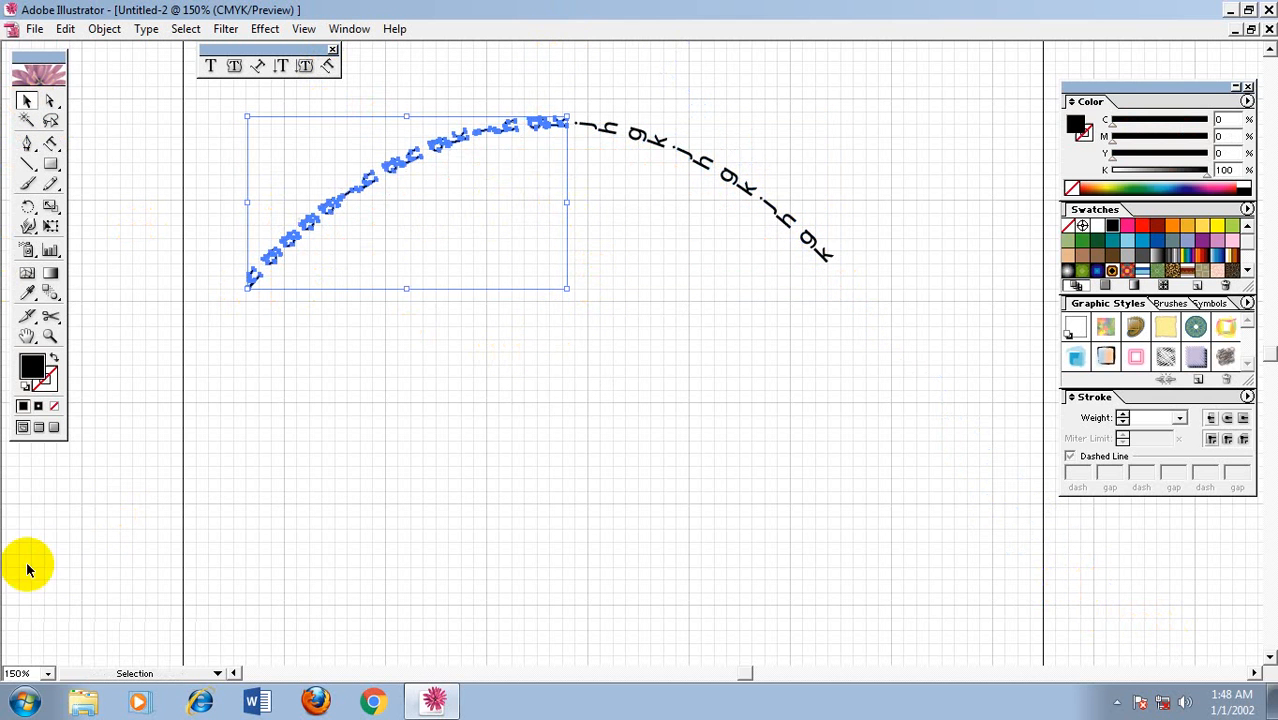
click(1157, 226)
drag(927, 118, 622, 331)
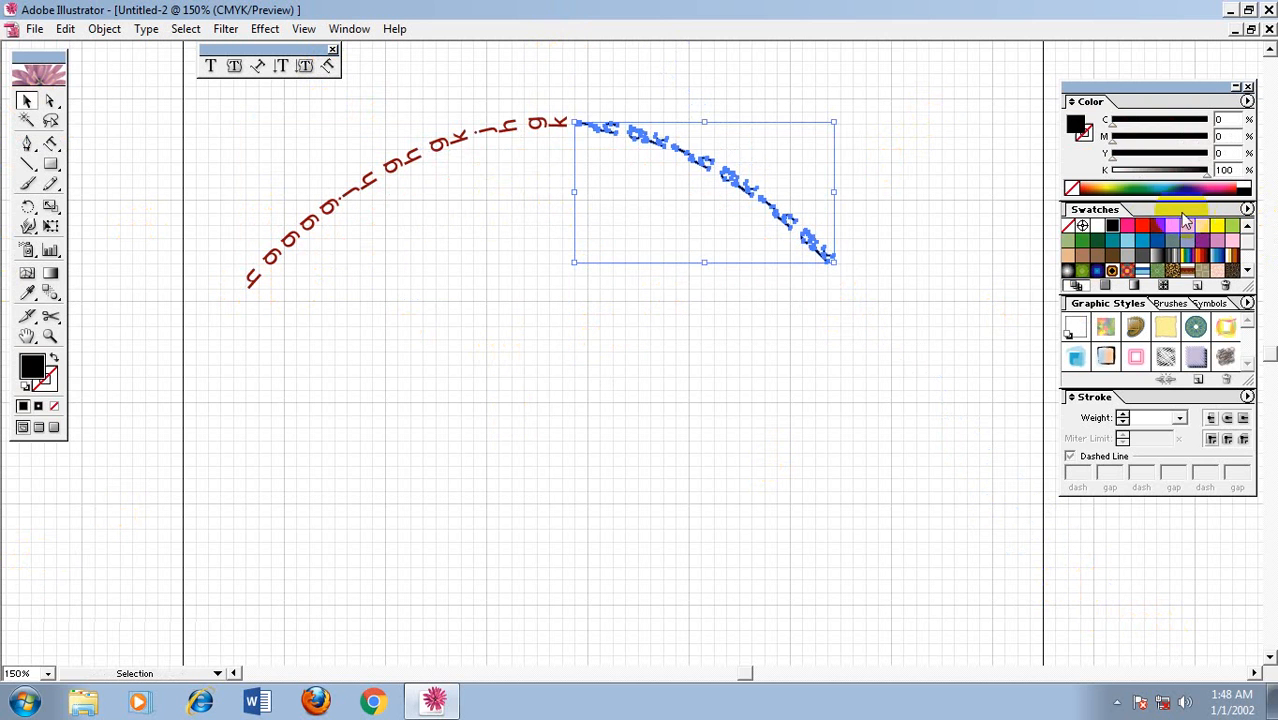
click(1143, 228)
click(980, 355)
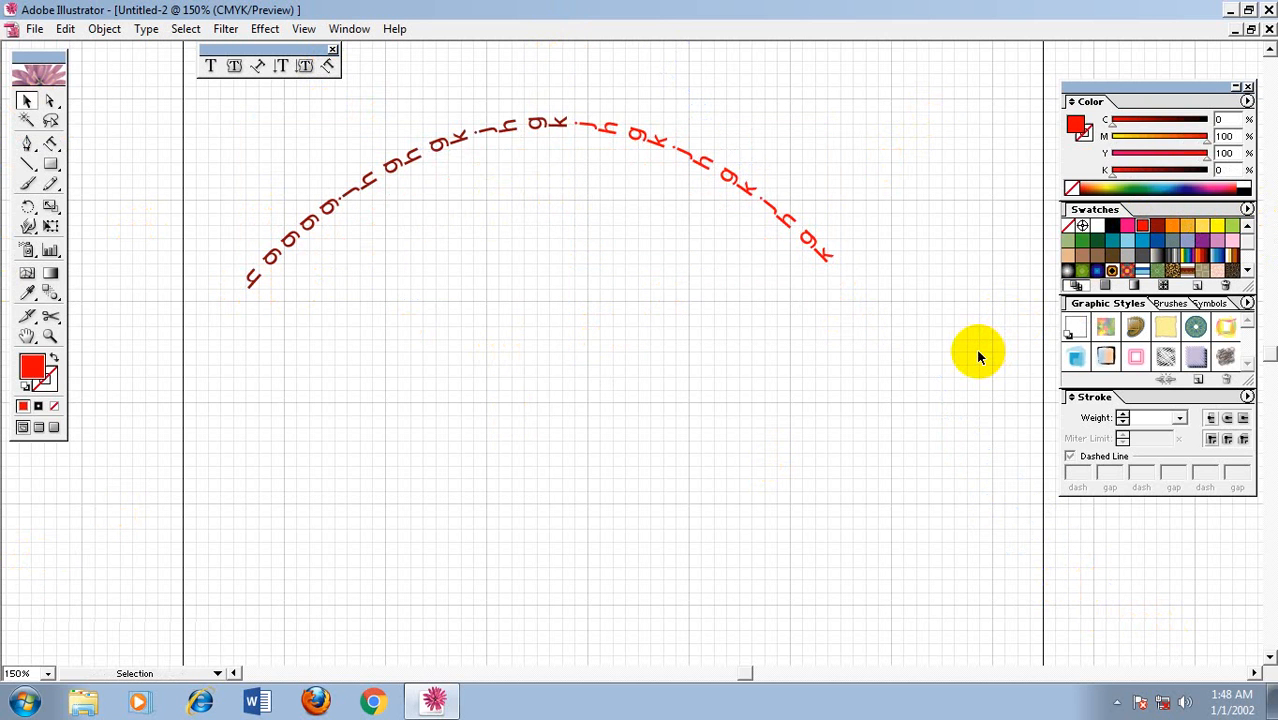
Step: Delete all the arched letters and start placing an external file into the document
key(ctrl+a)
key(Delete)
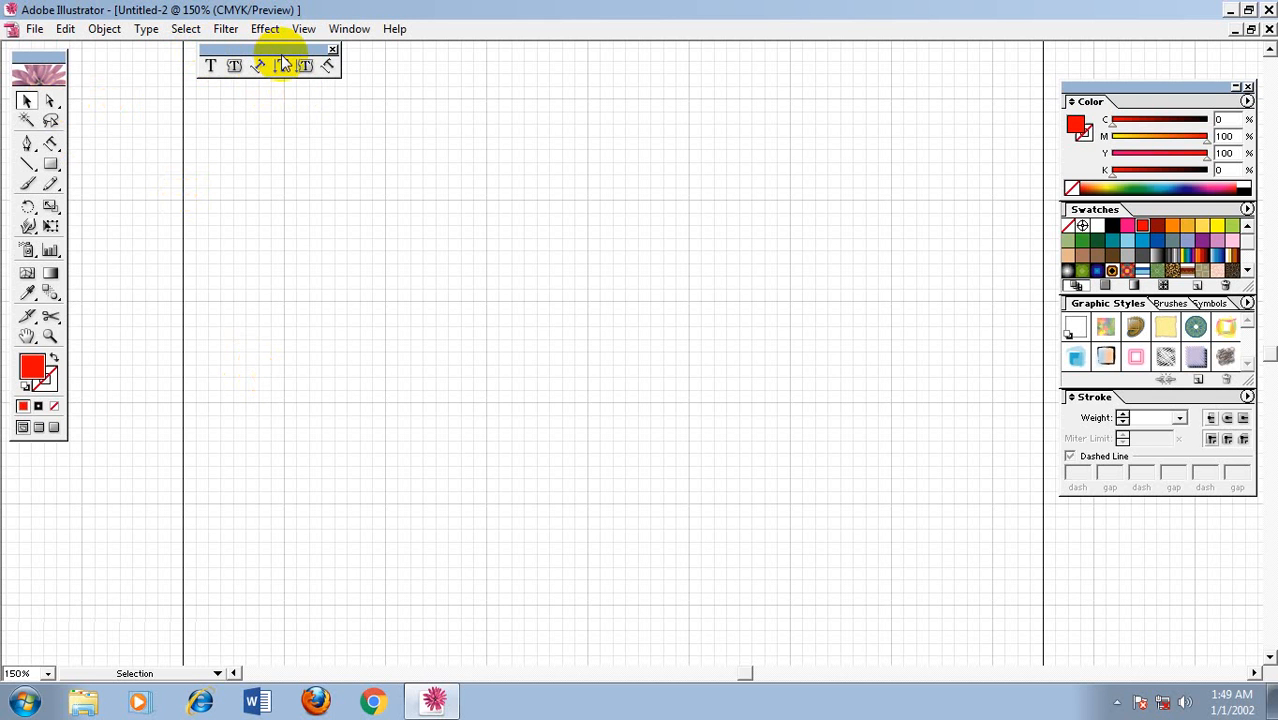
click(33, 28)
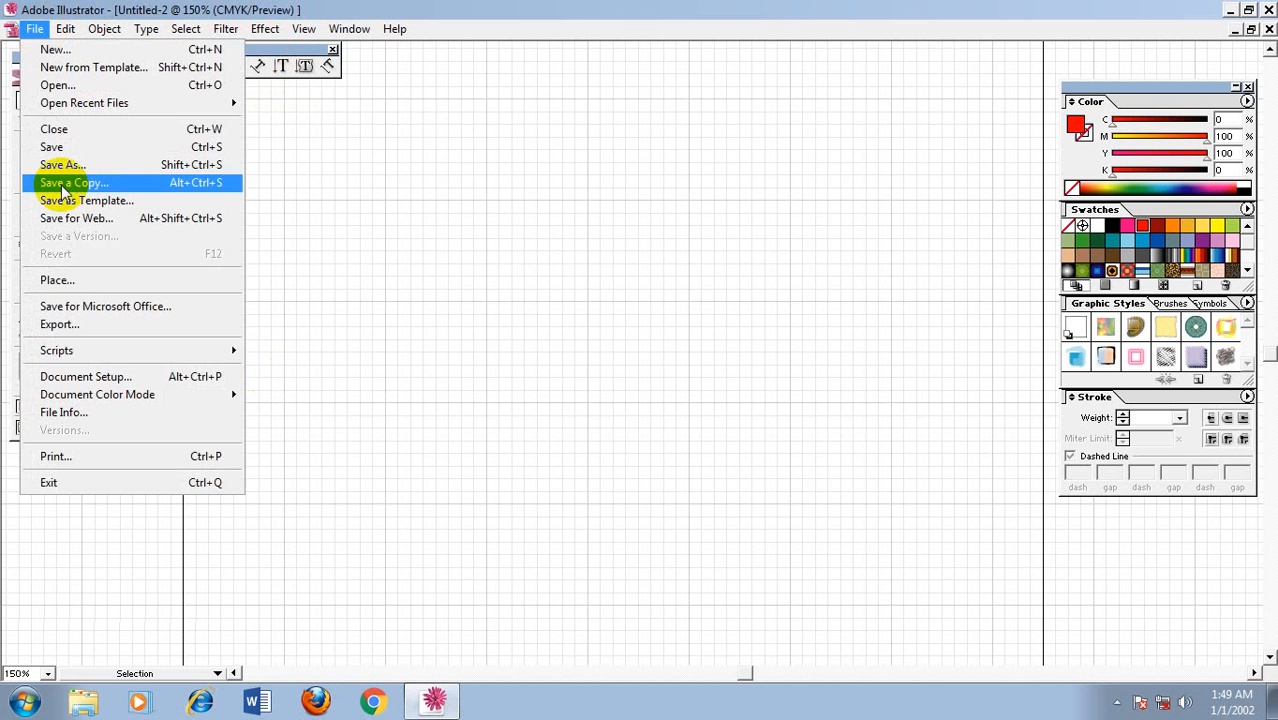
click(62, 282)
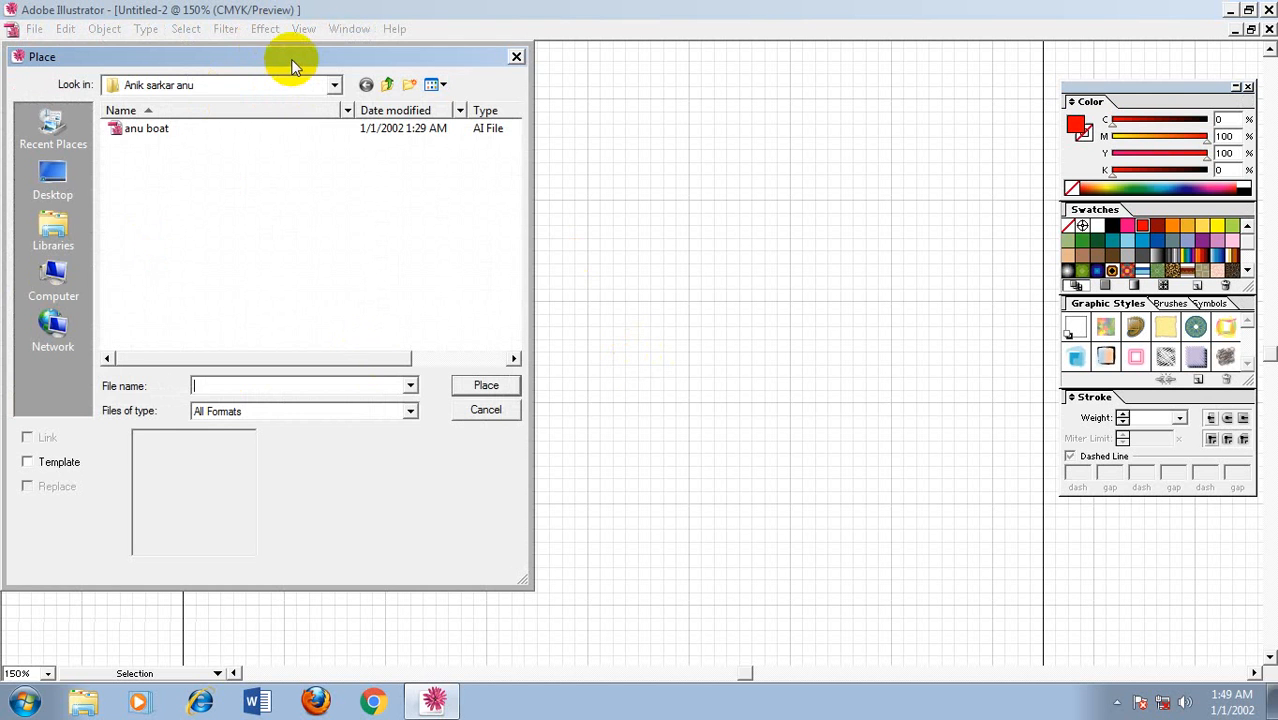
Step: Place the close-up face portrait from the SDT picture folder on drive D: into the document
click(295, 318)
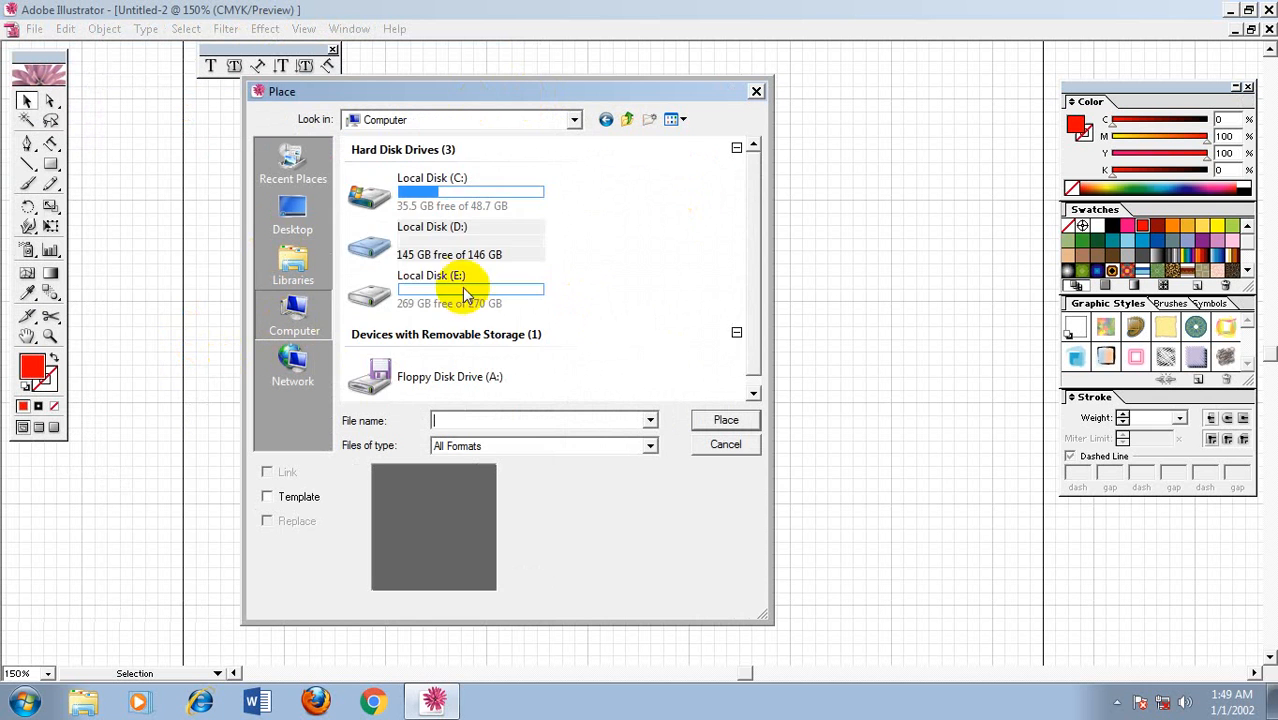
double_click(462, 287)
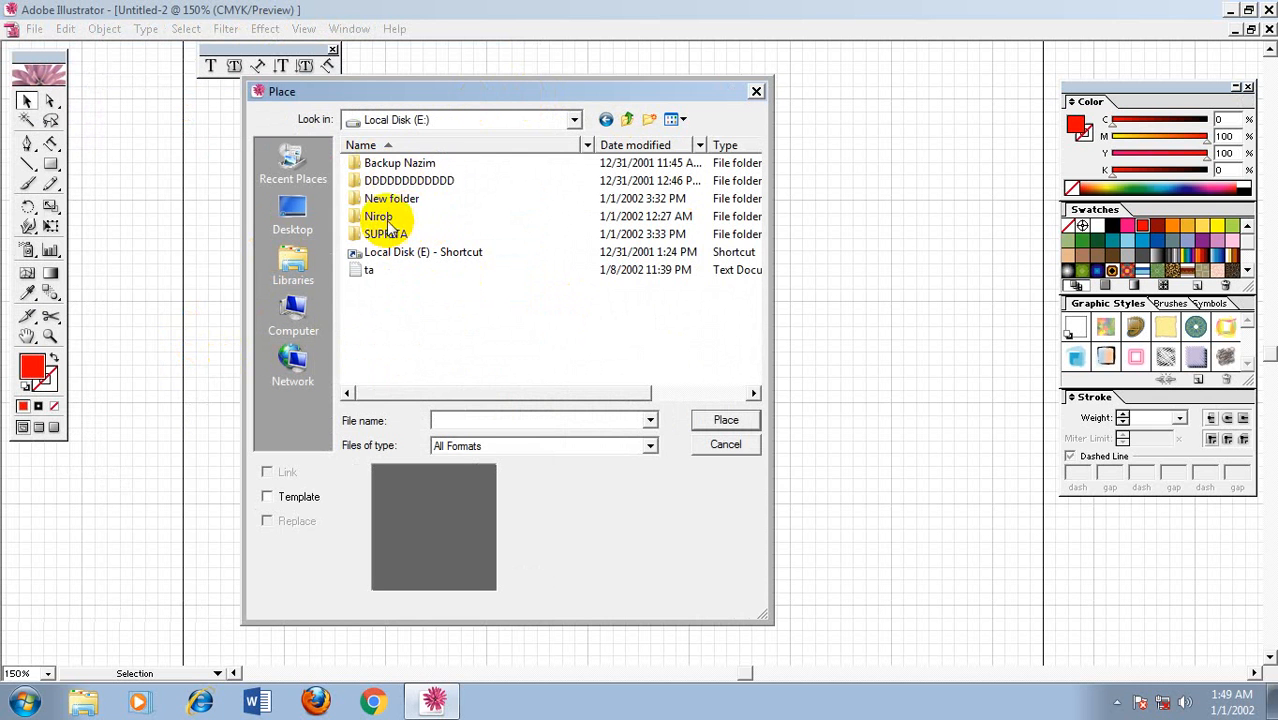
click(606, 120)
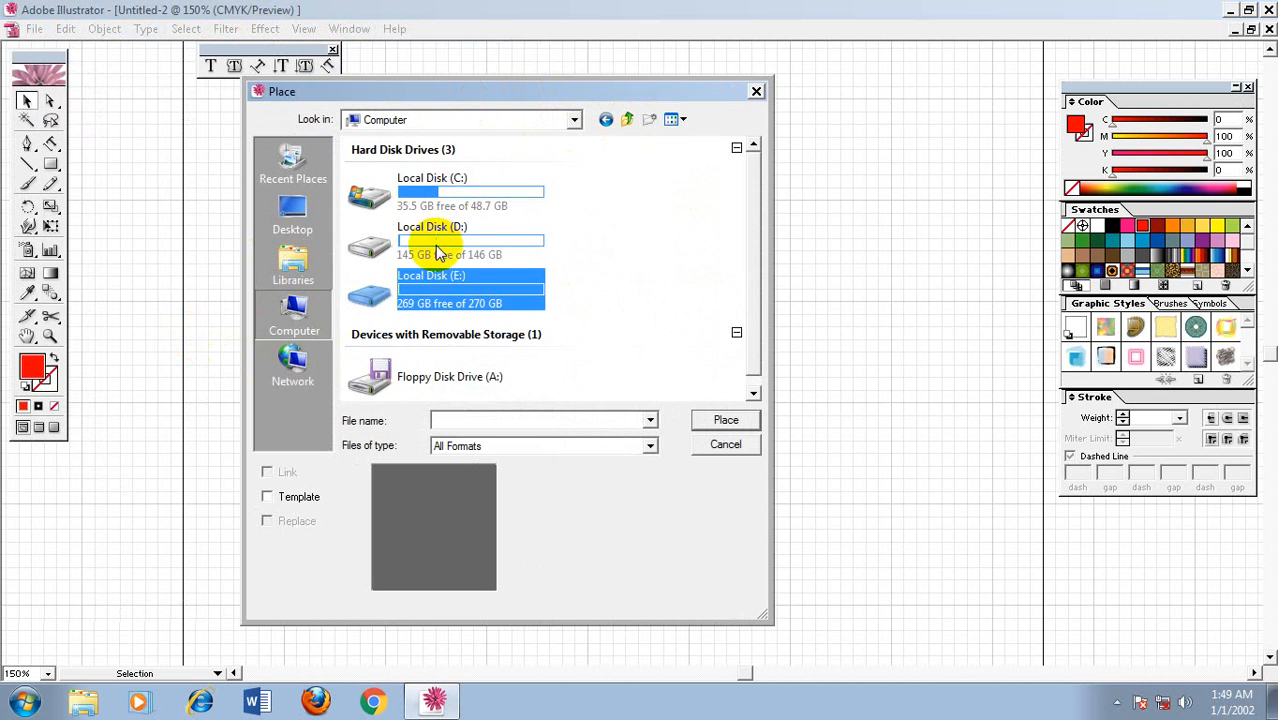
double_click(436, 228)
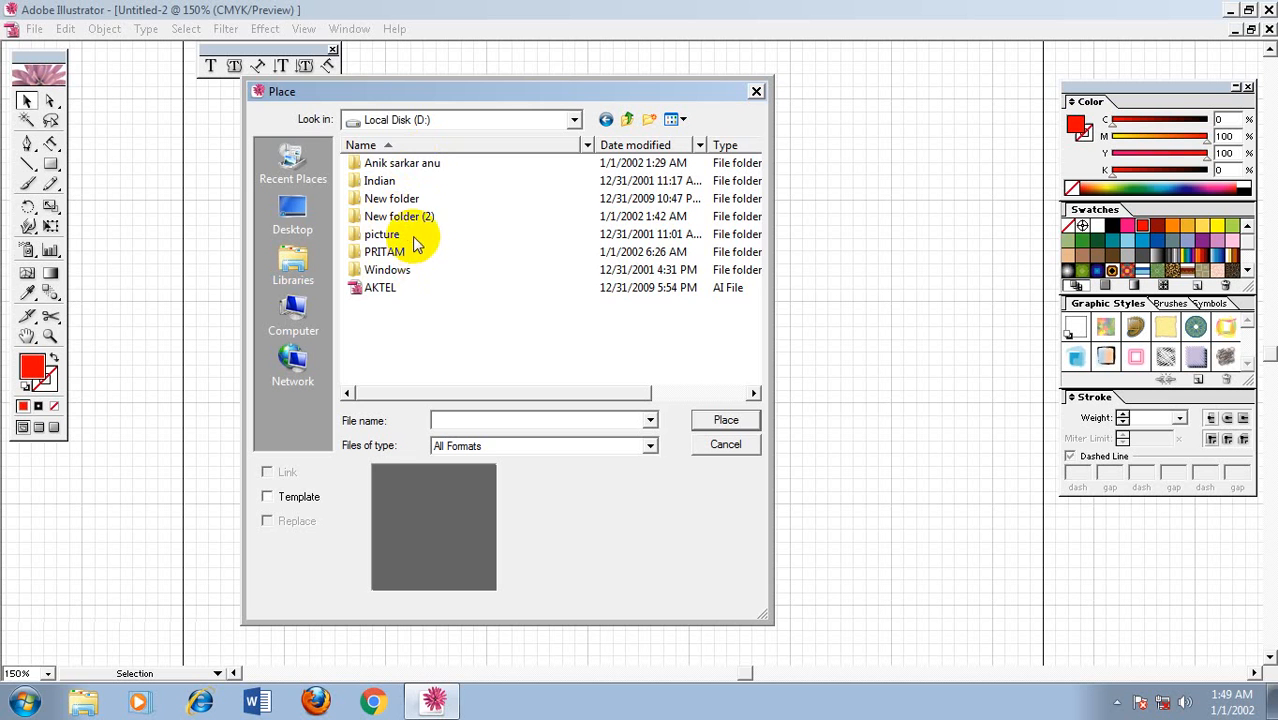
double_click(415, 240)
double_click(400, 163)
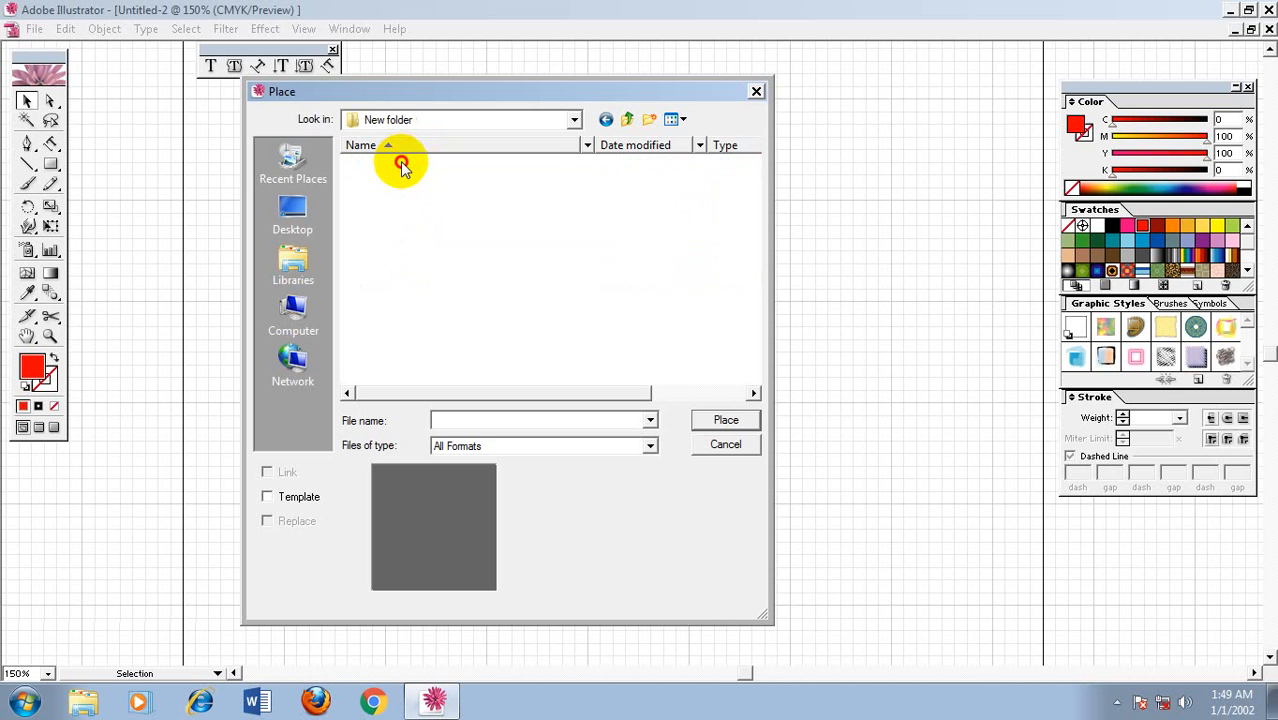
double_click(400, 163)
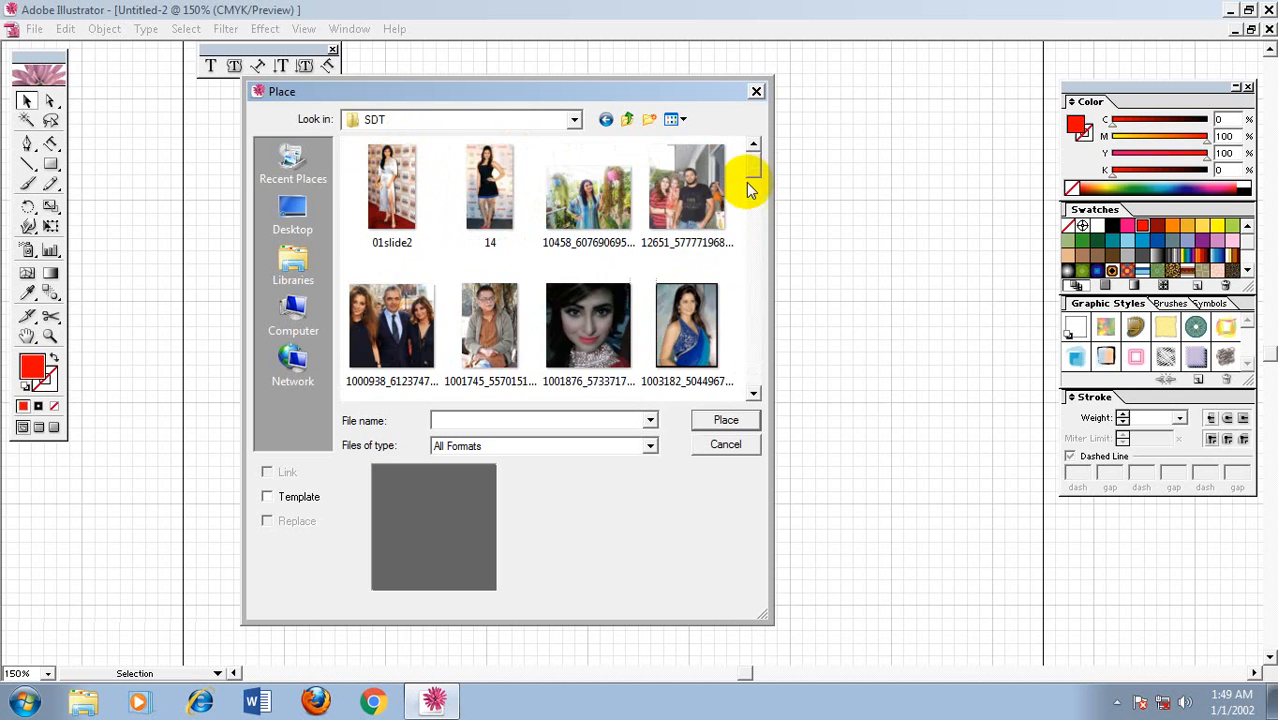
mouse_move(750, 180)
mouse_down()
mouse_move(753, 225)
mouse_move(753, 123)
mouse_move(754, 198)
mouse_up()
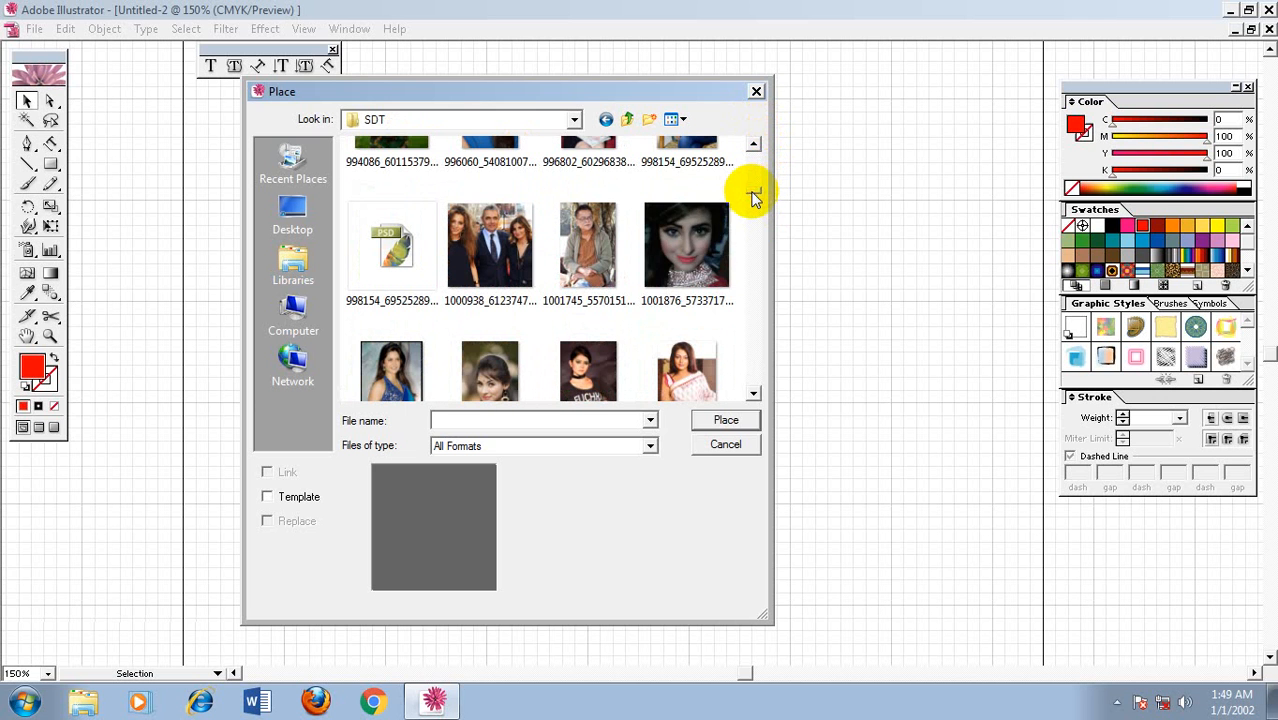
click(668, 235)
click(727, 420)
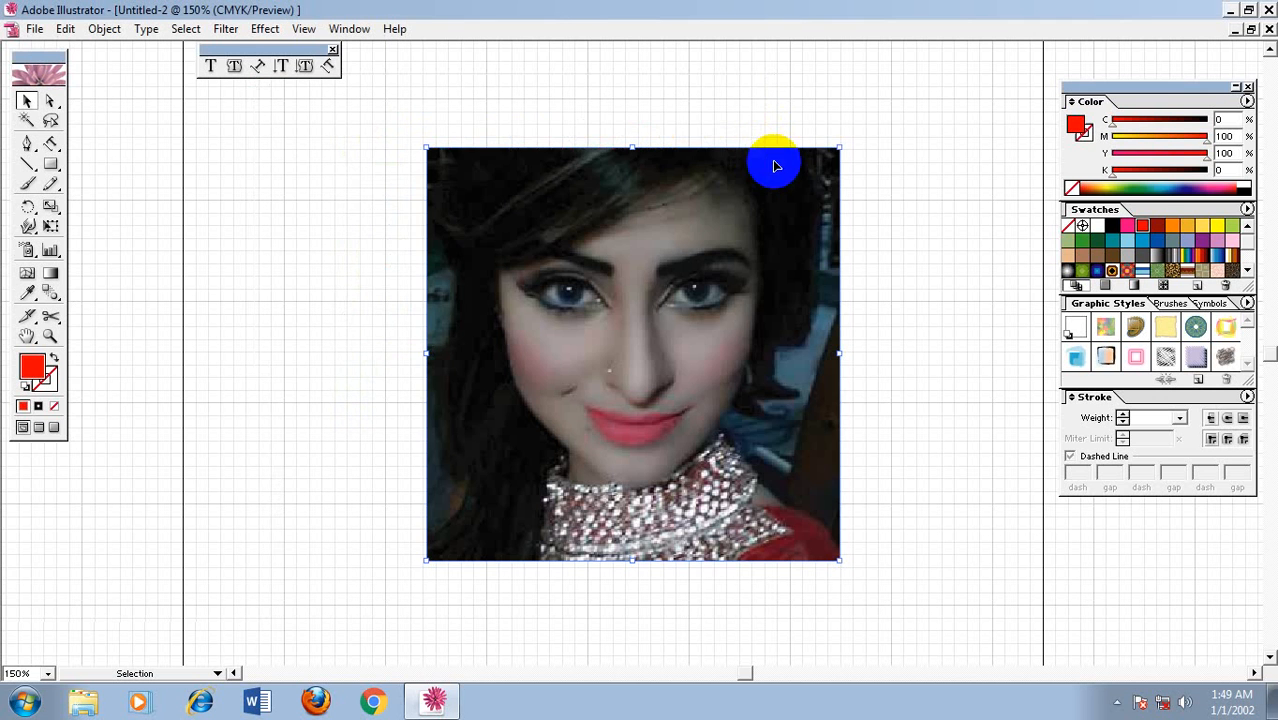
Step: Flatten the placed picture into a landscape rectangle and move it up and to the left on the artboard
drag(632, 148, 635, 239)
drag(655, 399, 592, 313)
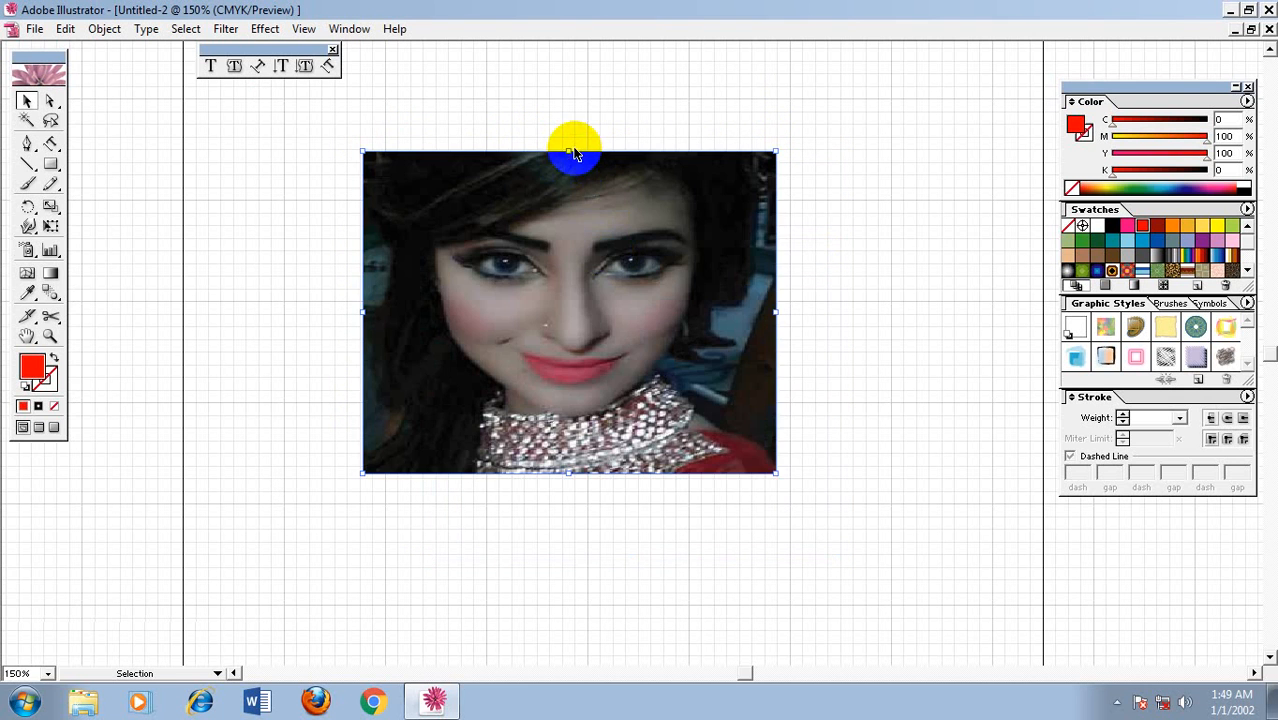
drag(575, 153, 575, 209)
Step: Start a horizontal text line just left of the picture, with an enlarged type size and the Arial Black font
click(210, 66)
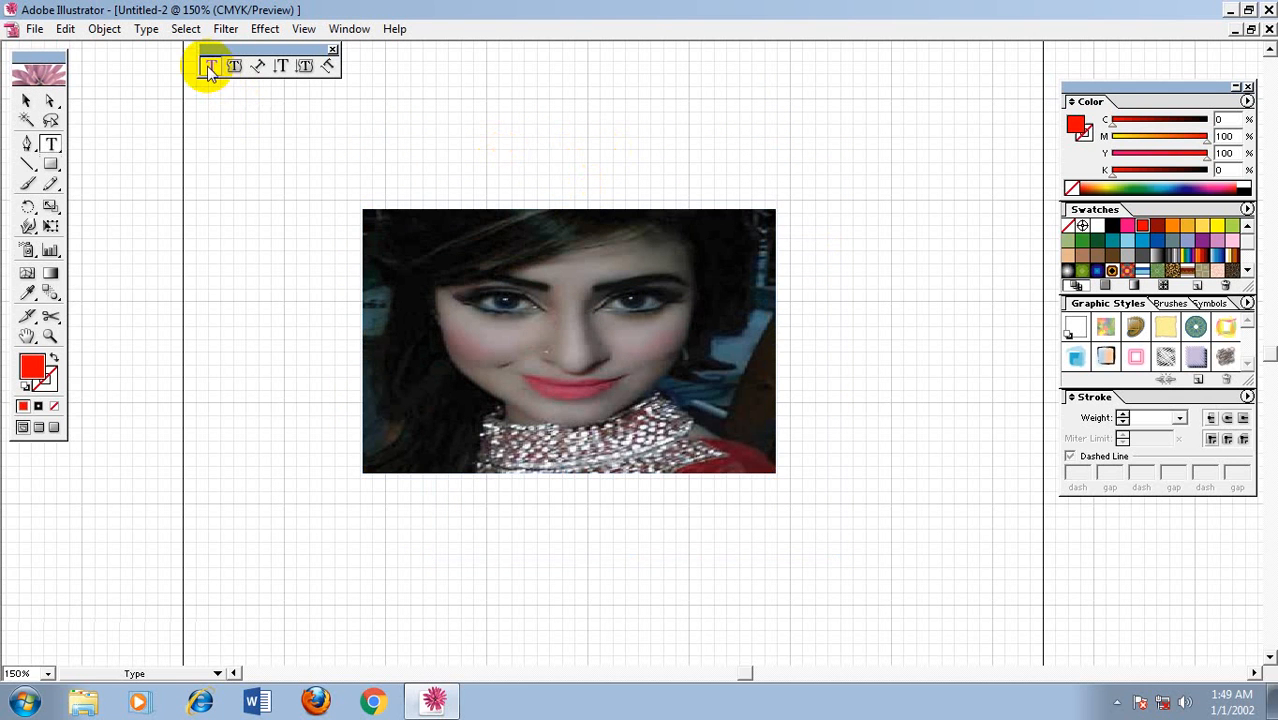
click(241, 276)
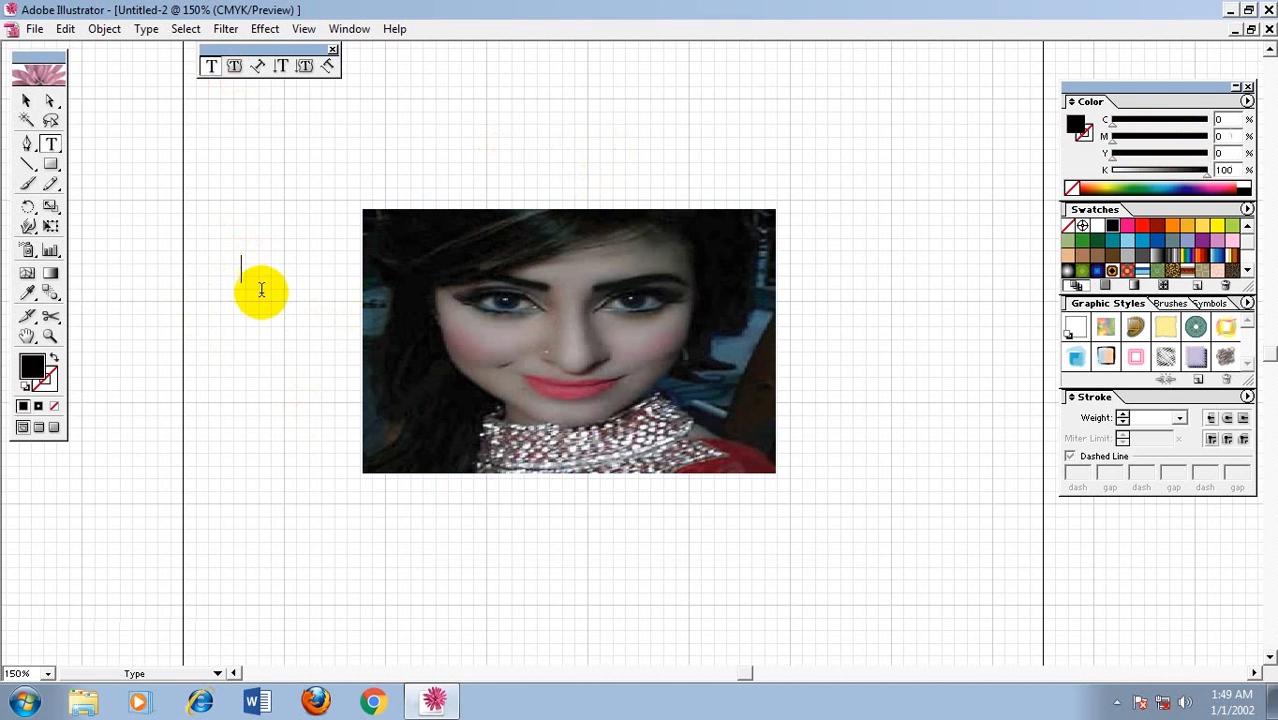
right_click(208, 268)
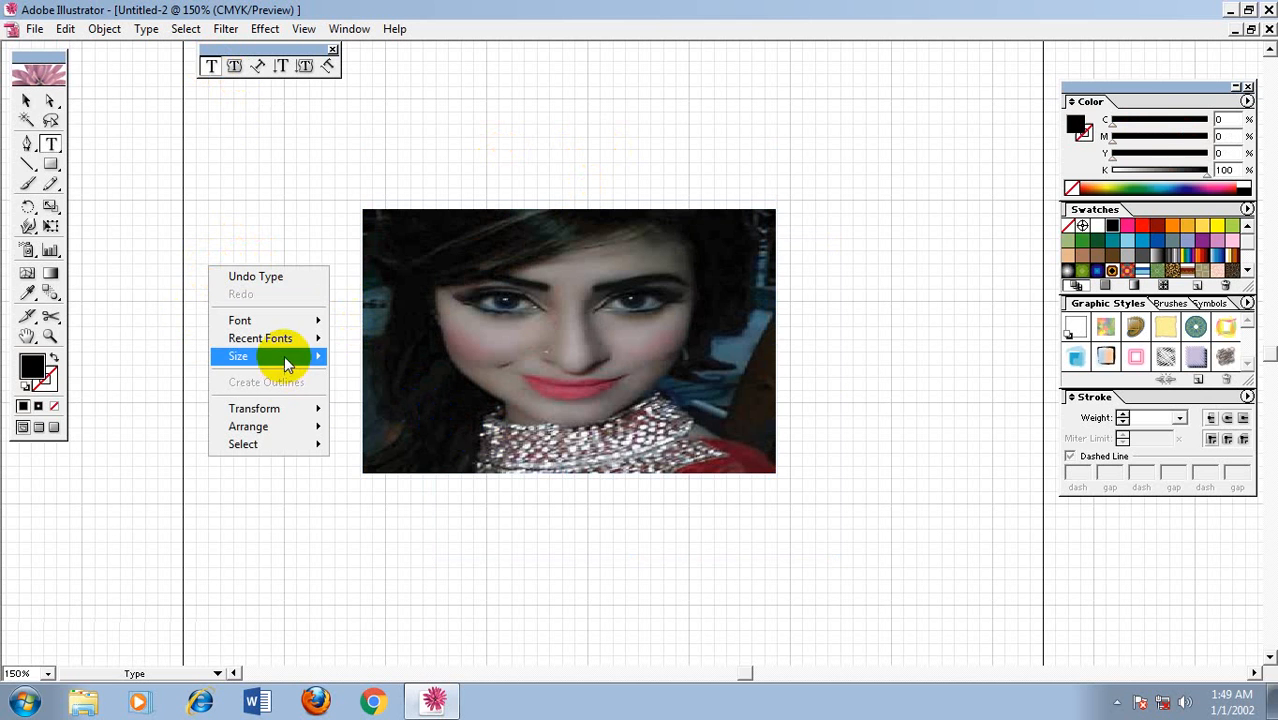
mouse_move(284, 355)
click(403, 606)
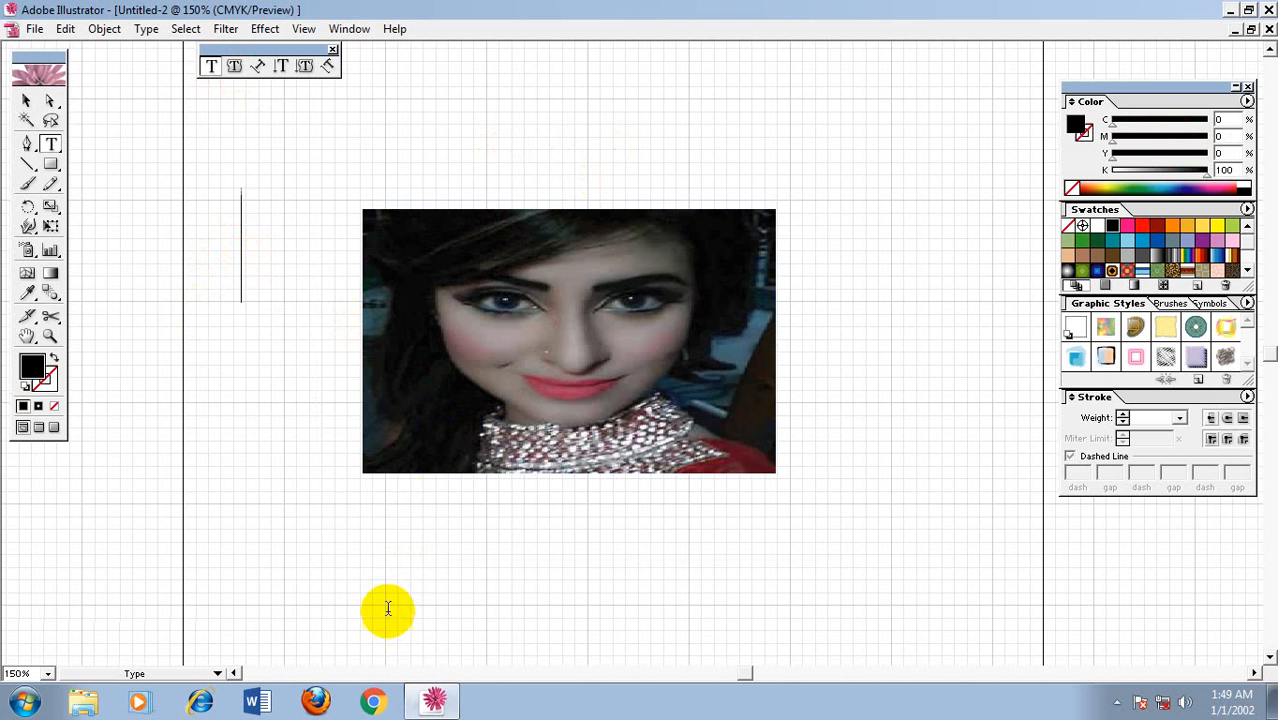
right_click(241, 218)
mouse_move(311, 271)
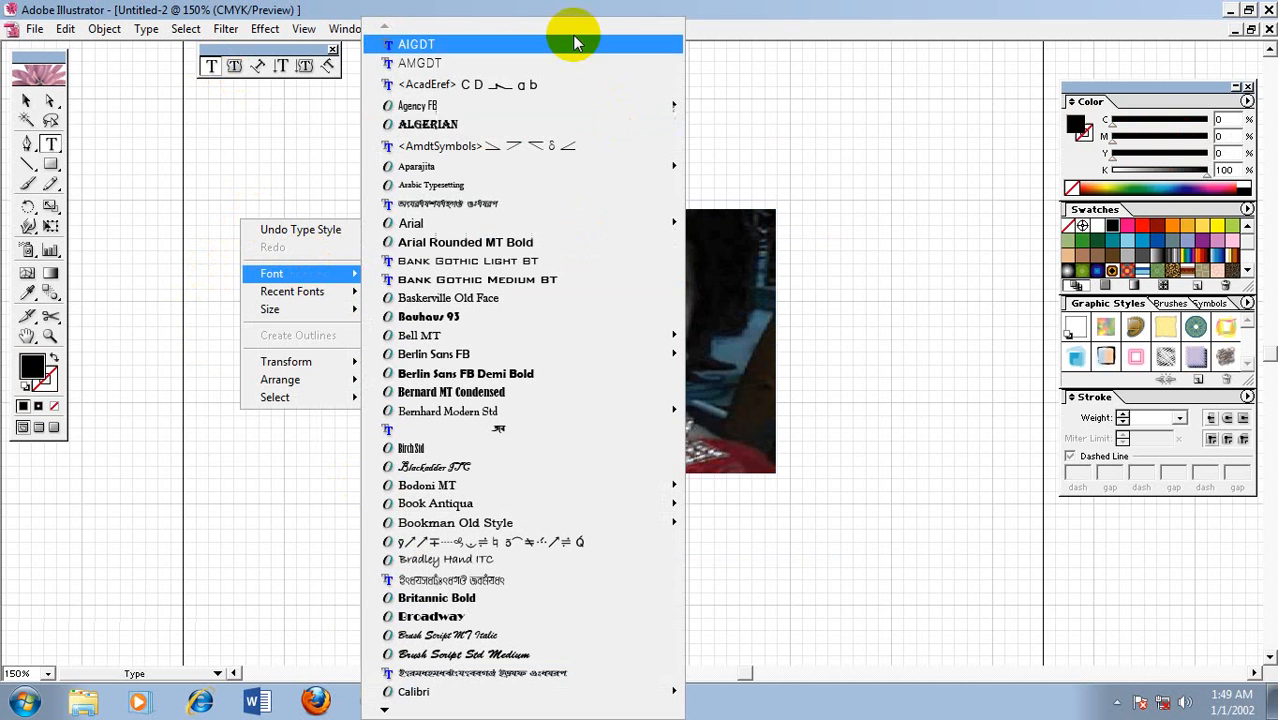
mouse_move(512, 224)
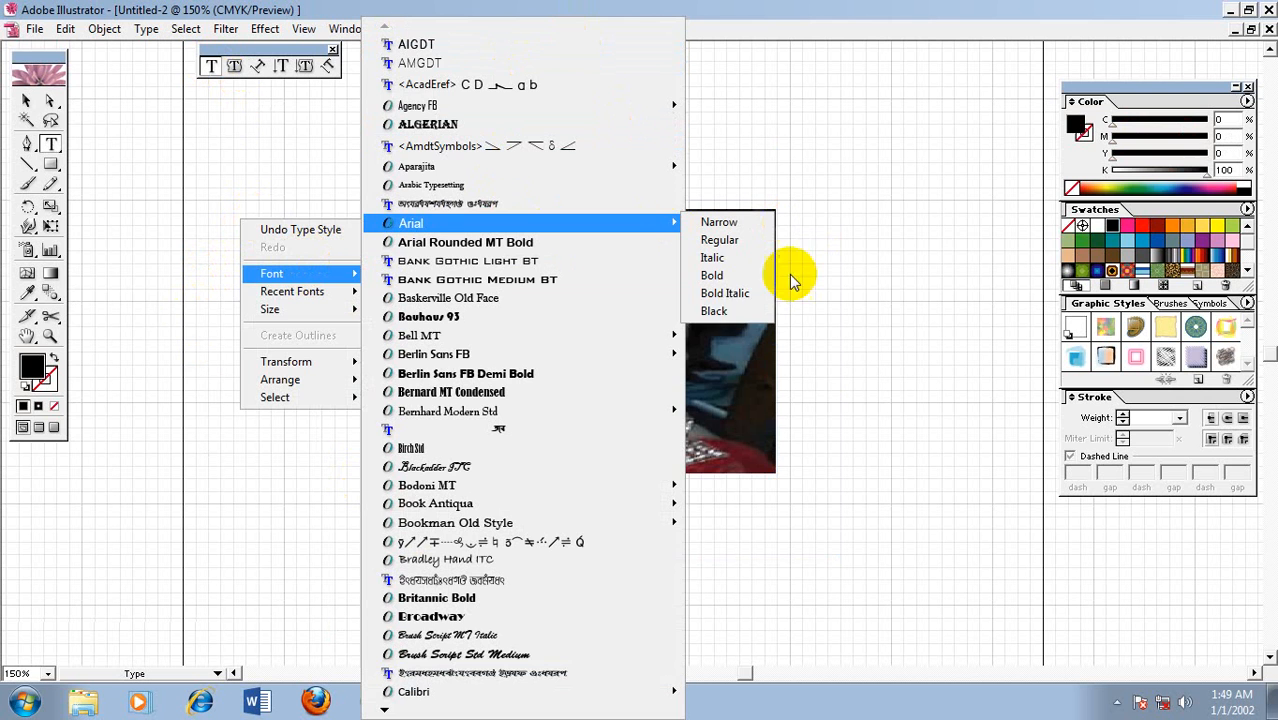
click(745, 316)
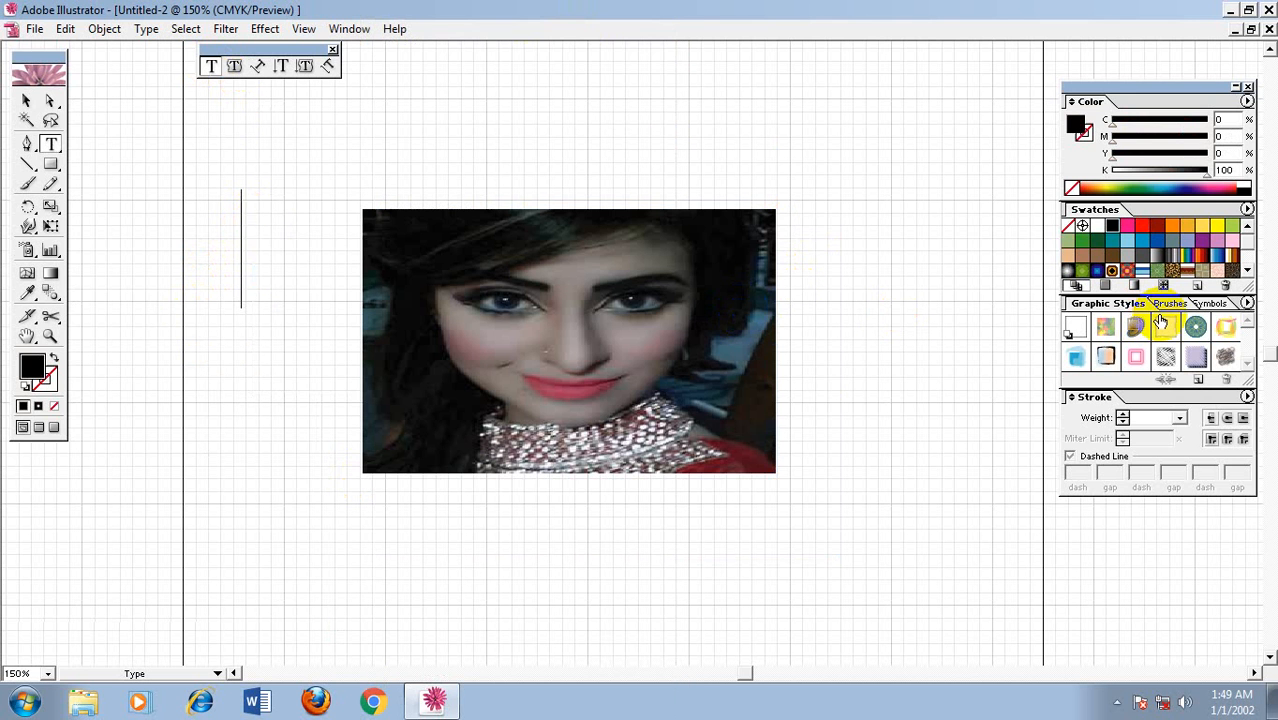
Step: Enter the word "Digital" as the text
text(N)
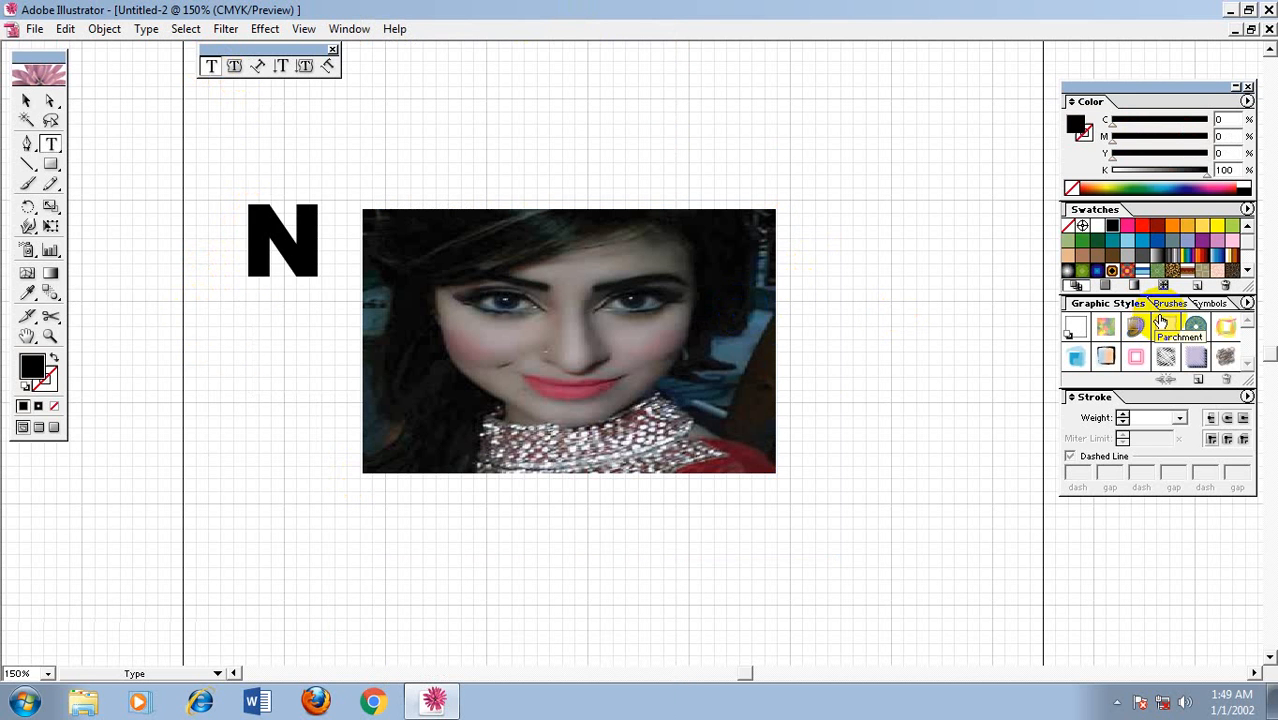
key(BackSpace)
key(BackSpace)
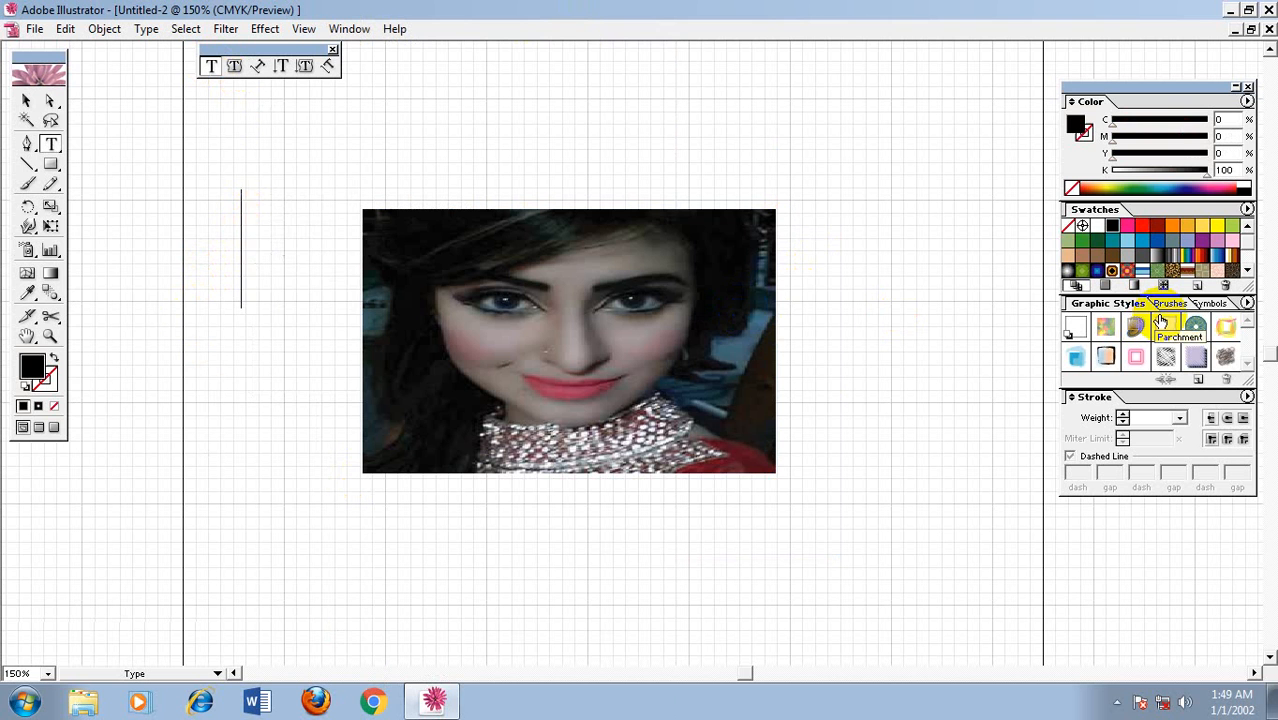
text(D)
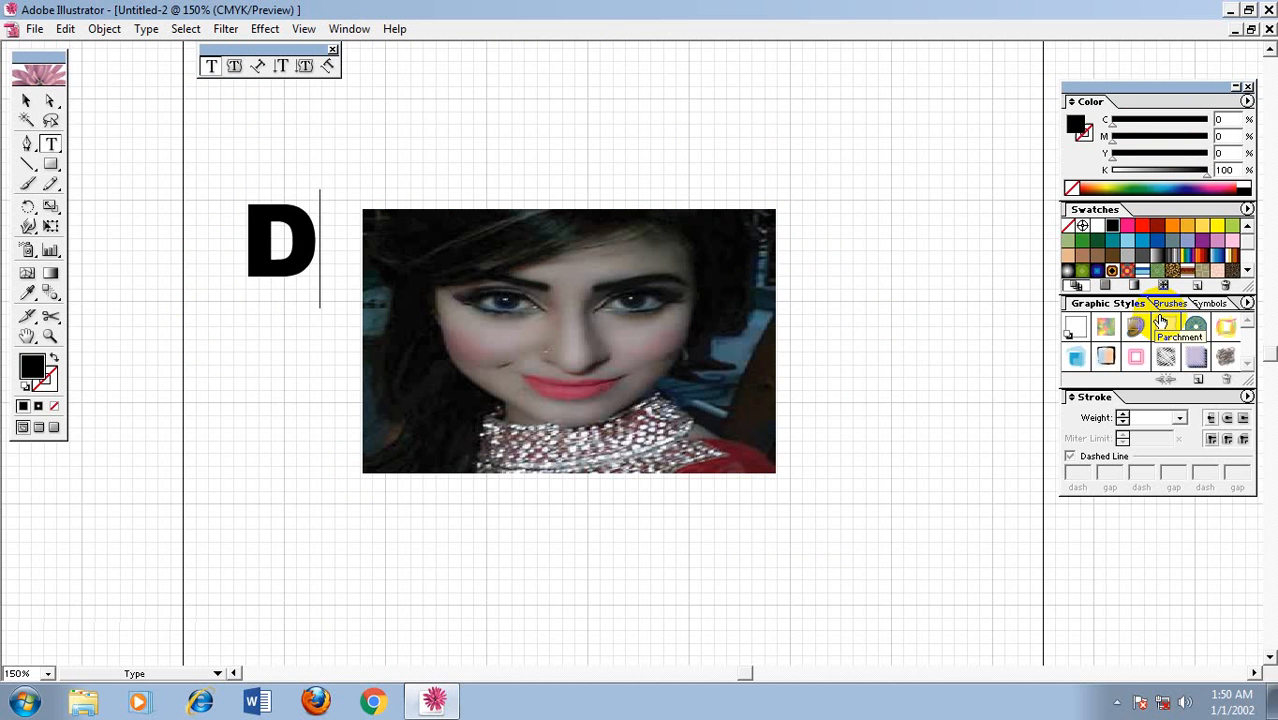
text(igital)
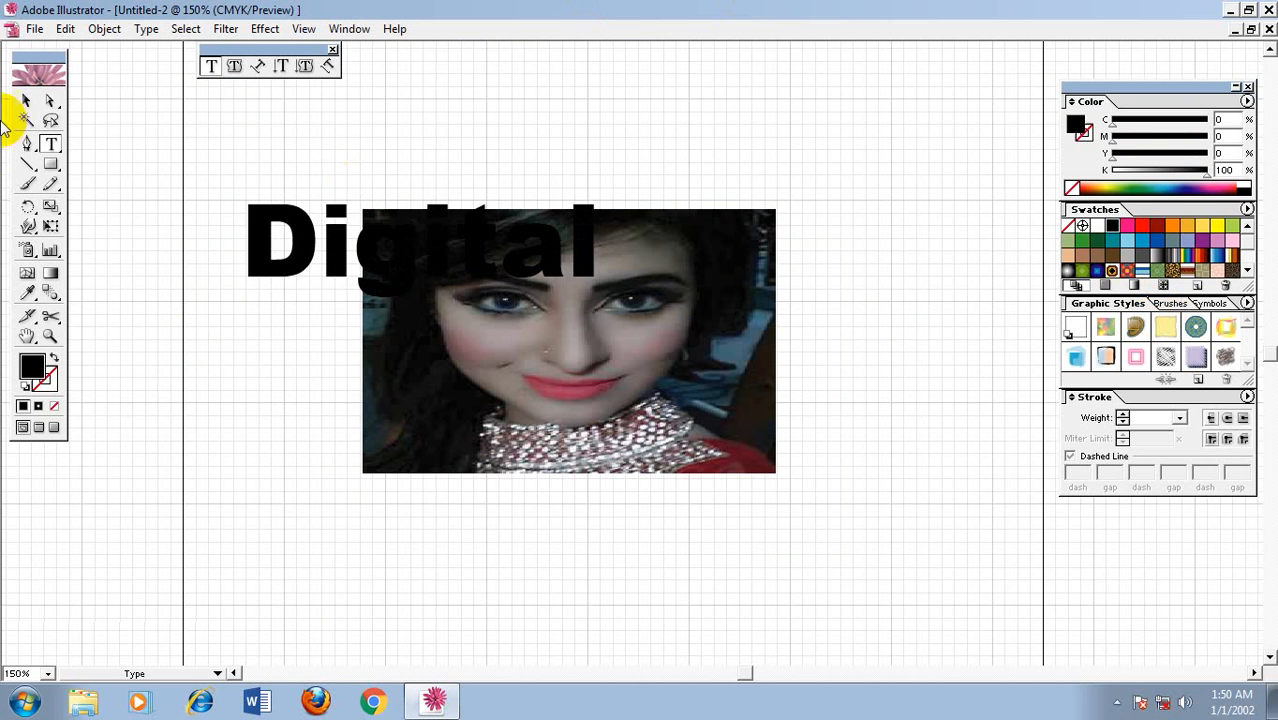
Step: Enlarge the "Digital" text, move it over the picture and stretch it vertically to cover the picture's height
click(28, 100)
drag(598, 308, 631, 331)
drag(552, 277, 697, 362)
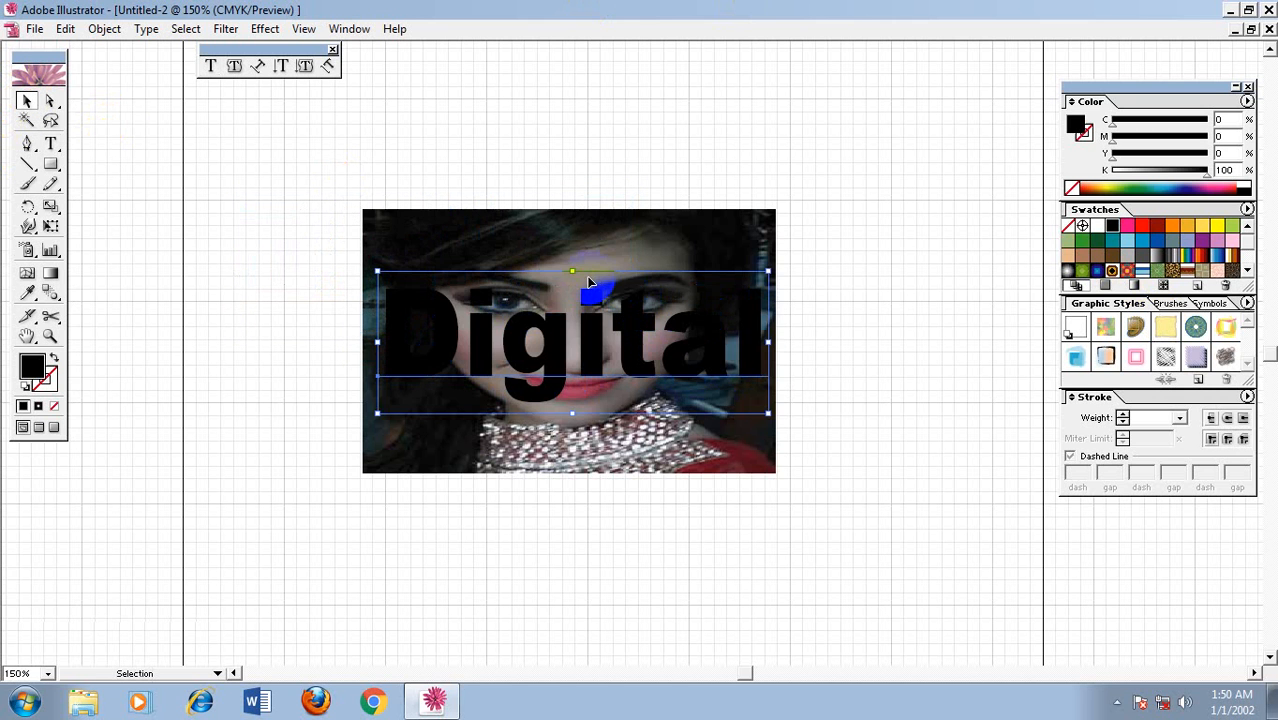
drag(572, 270, 571, 208)
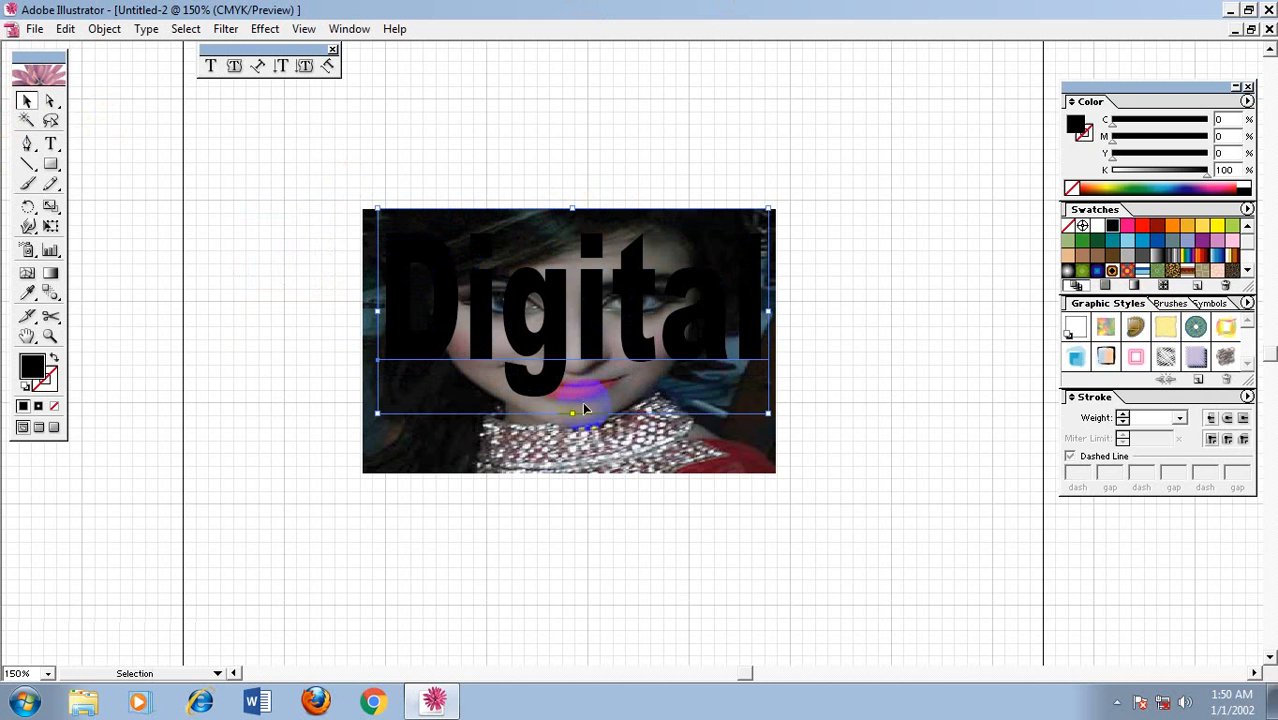
drag(572, 413, 574, 507)
key(space)
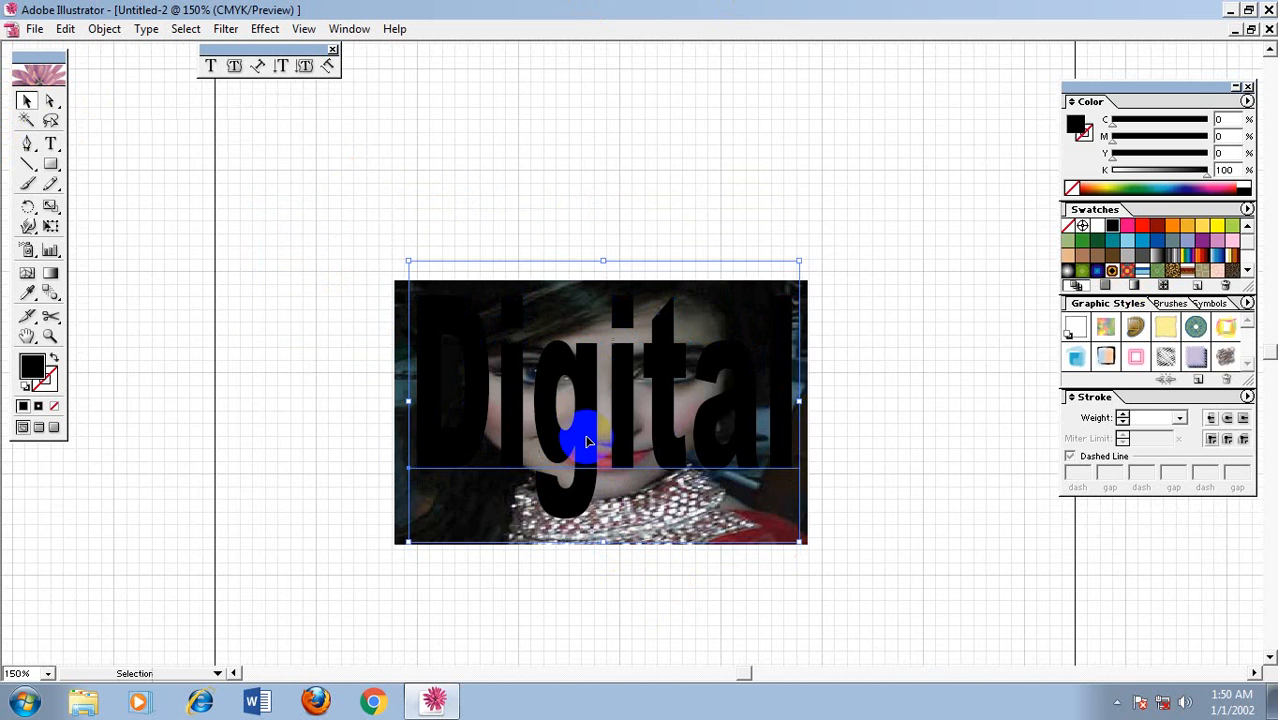
click(843, 364)
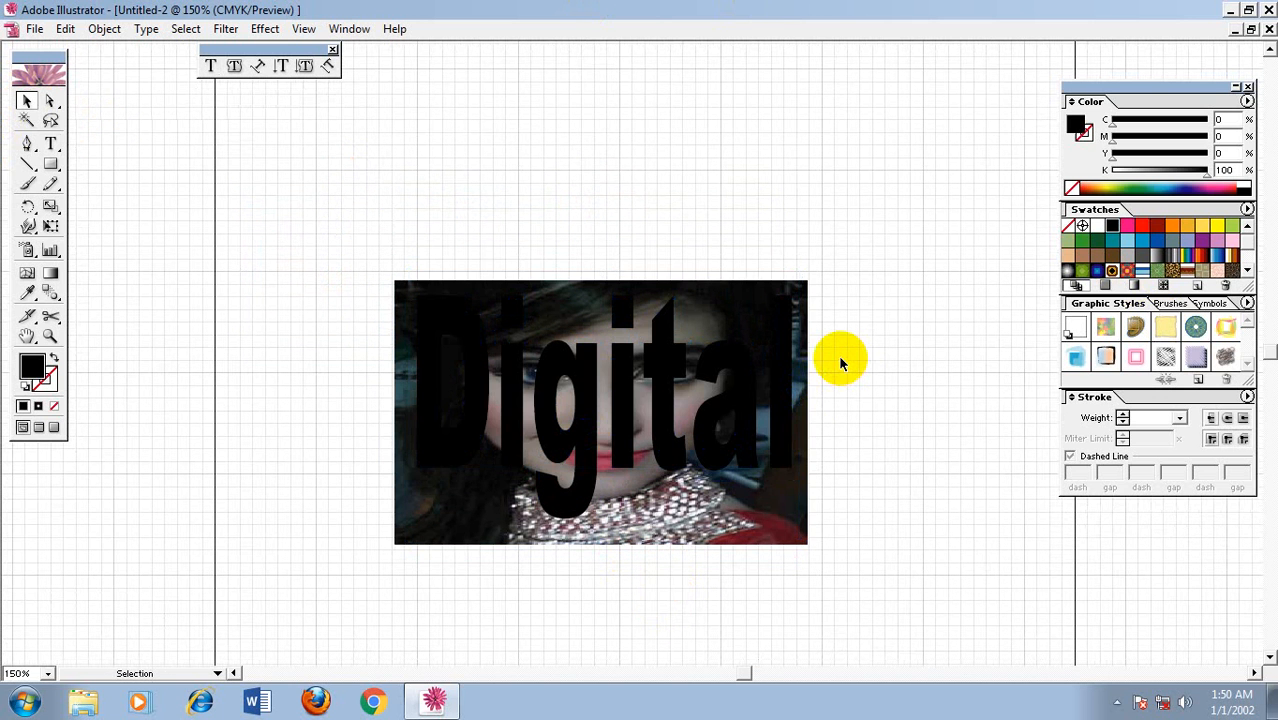
click(745, 388)
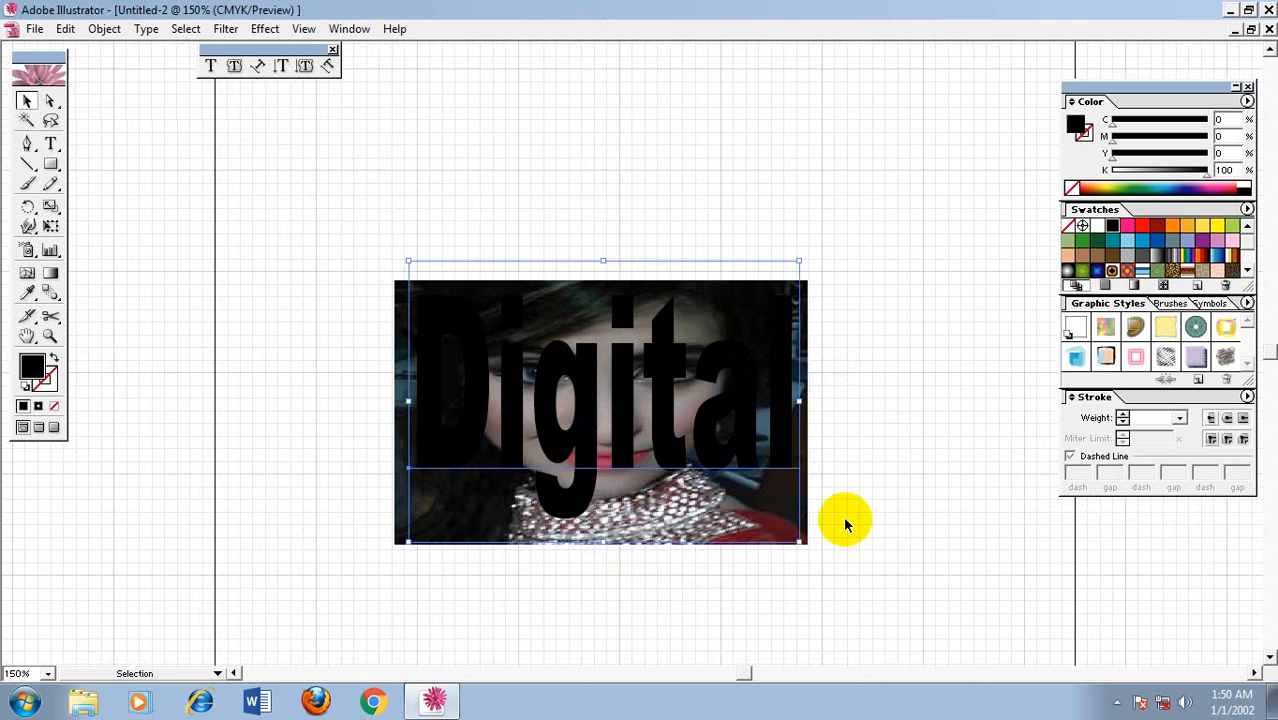
click(797, 520)
drag(883, 263, 306, 588)
right_click(559, 352)
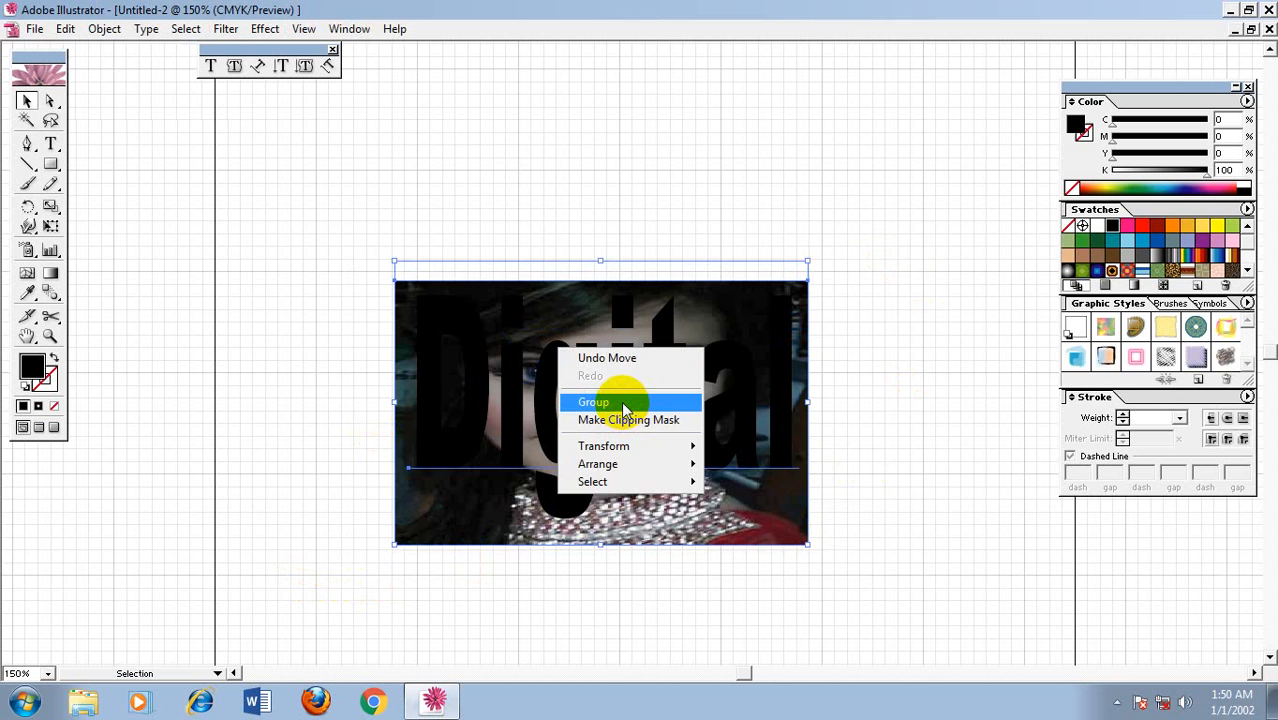
click(906, 458)
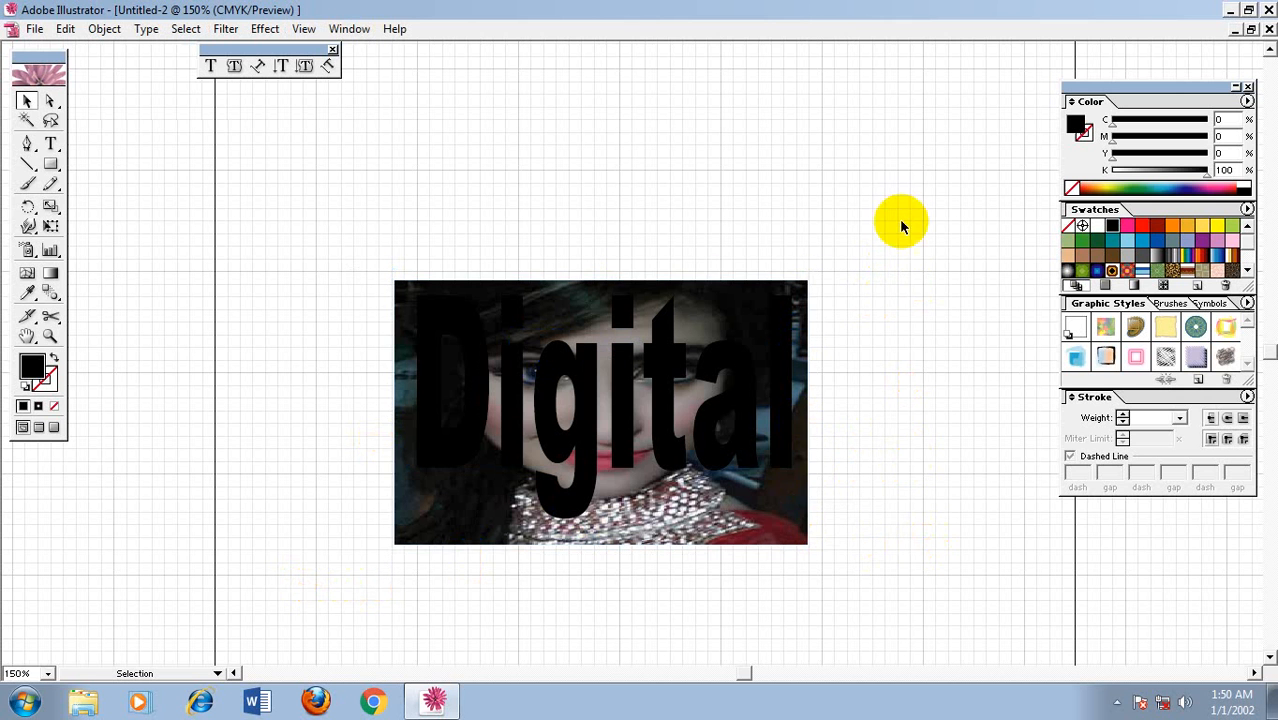
Step: Try clipping the picture with the "Digital" text using a clipping mask, and undo it
drag(901, 221, 197, 581)
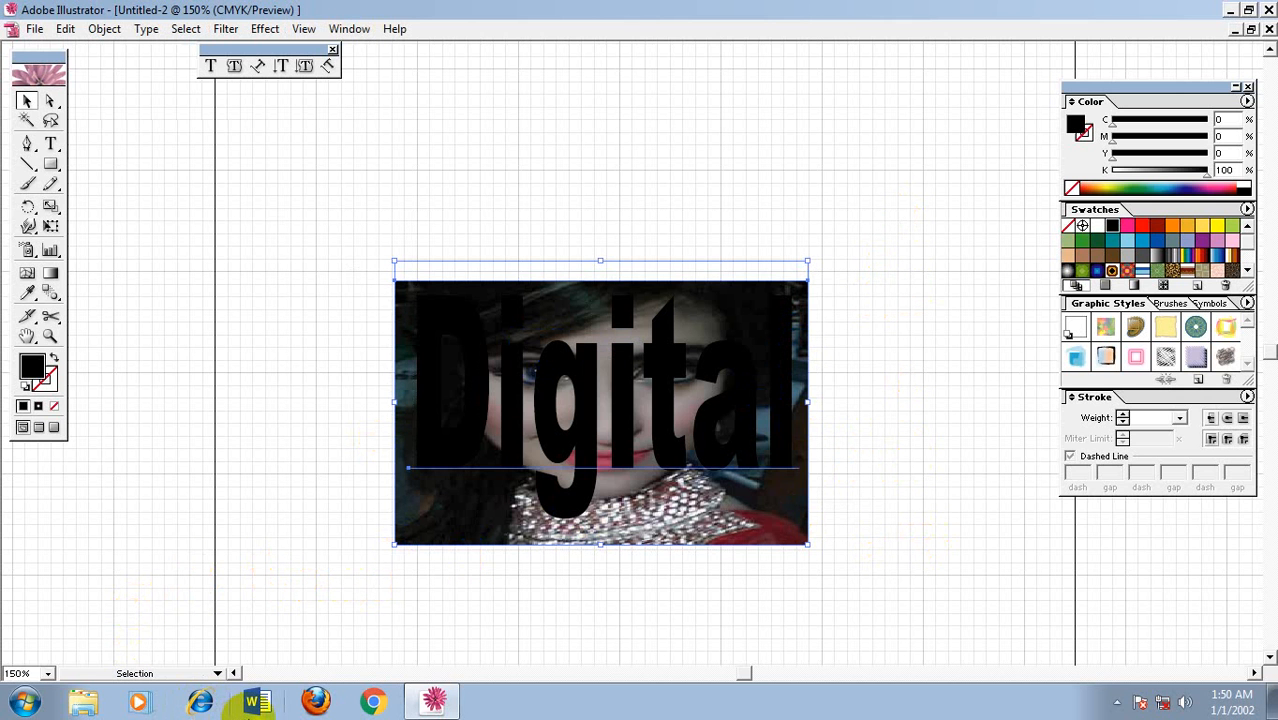
click(106, 30)
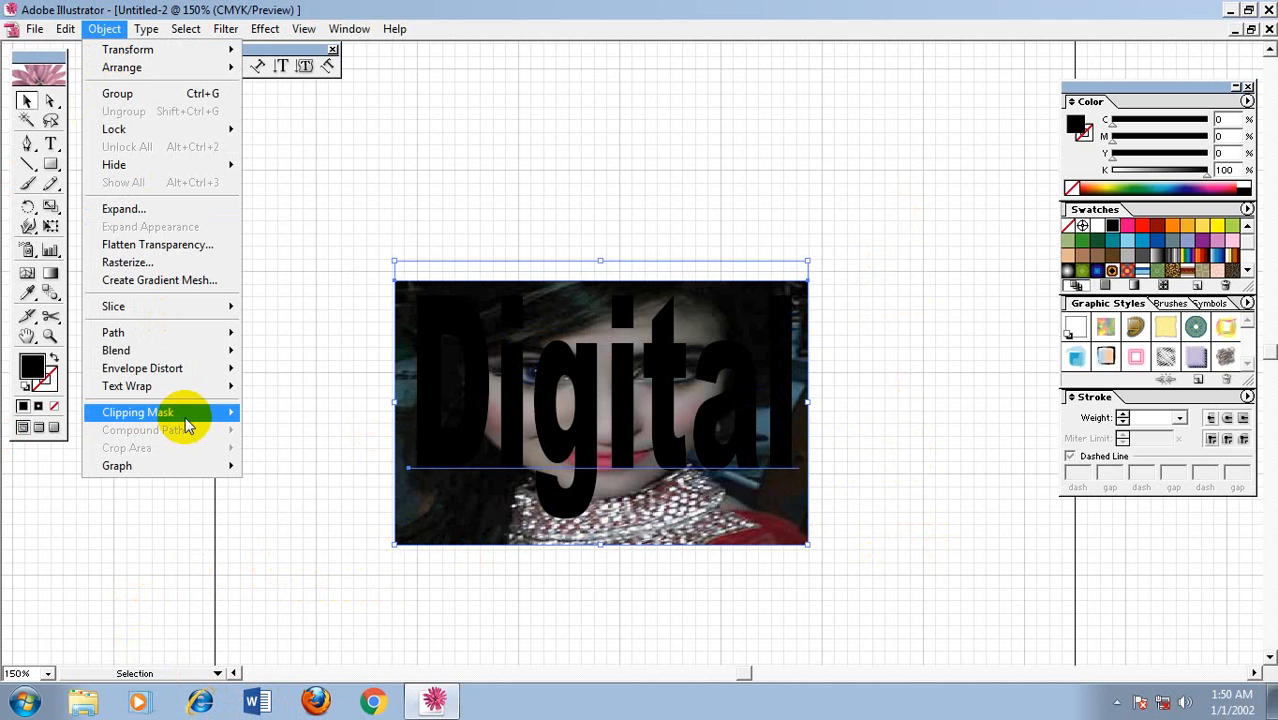
mouse_move(184, 416)
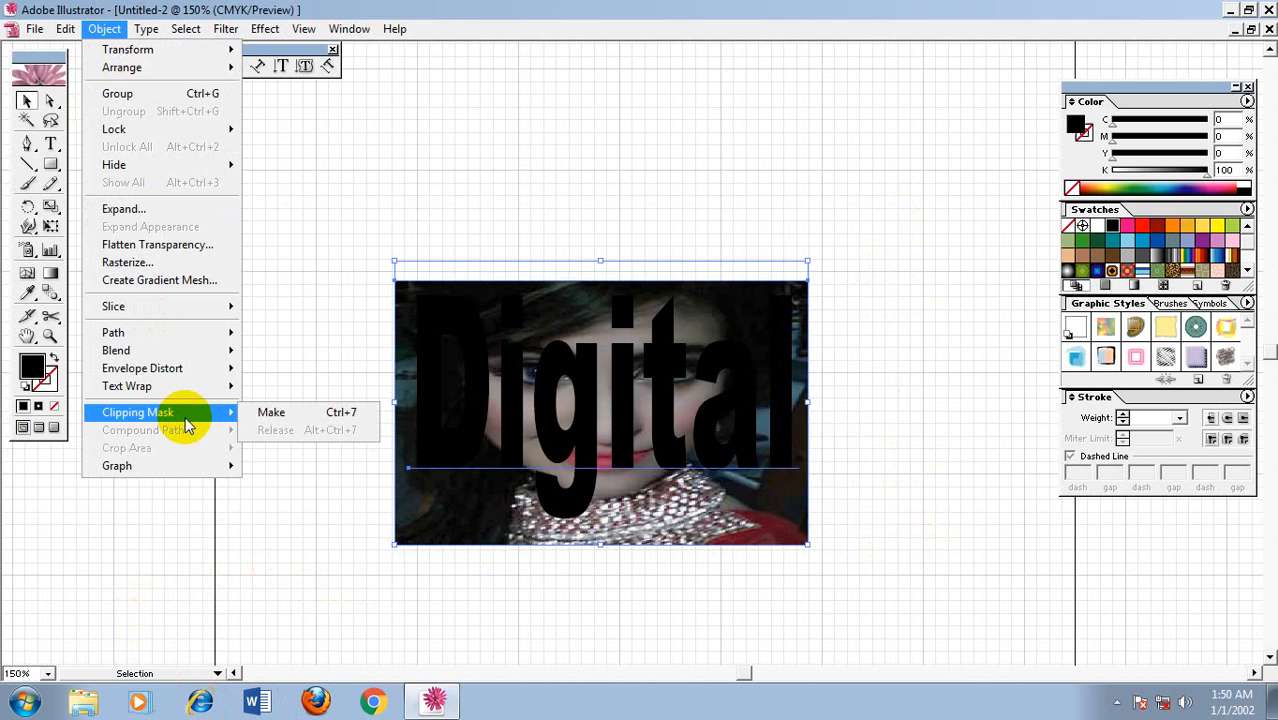
click(293, 425)
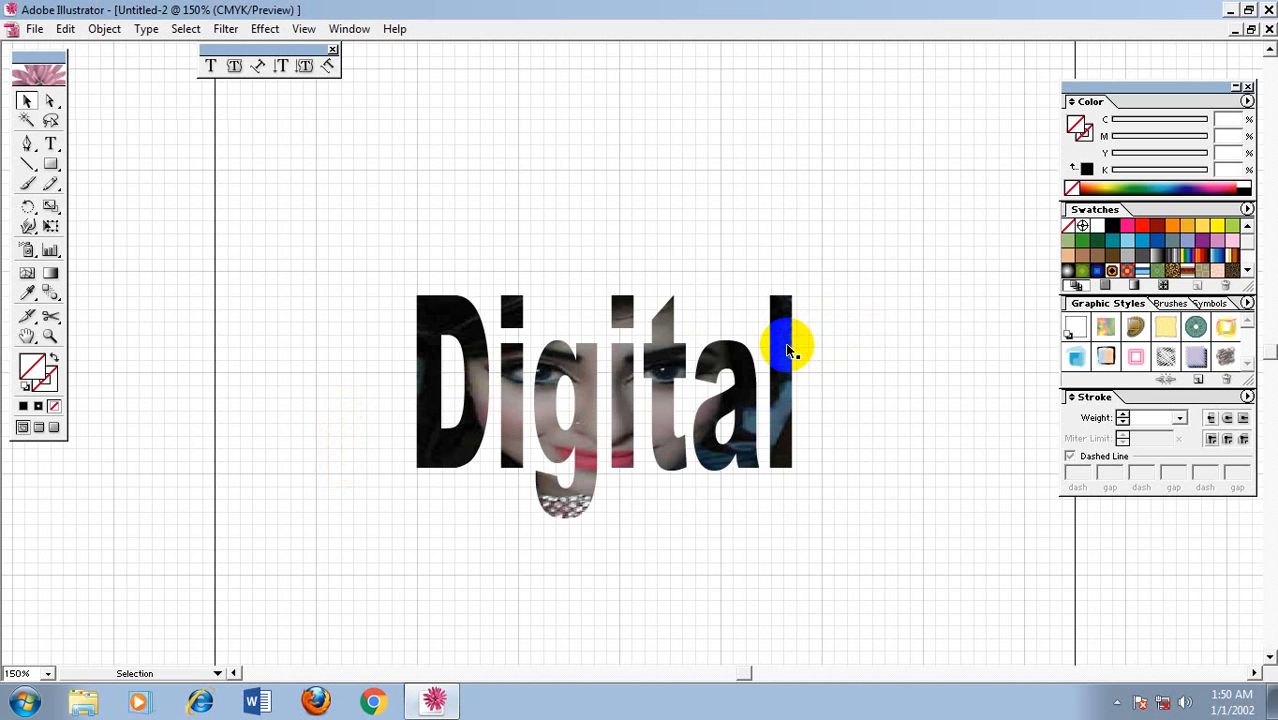
key(ctrl+z)
Step: Make a clipping mask from the "Digital" text and the picture, and move the clipped result slightly up and left
click(864, 379)
drag(853, 200, 342, 566)
click(104, 28)
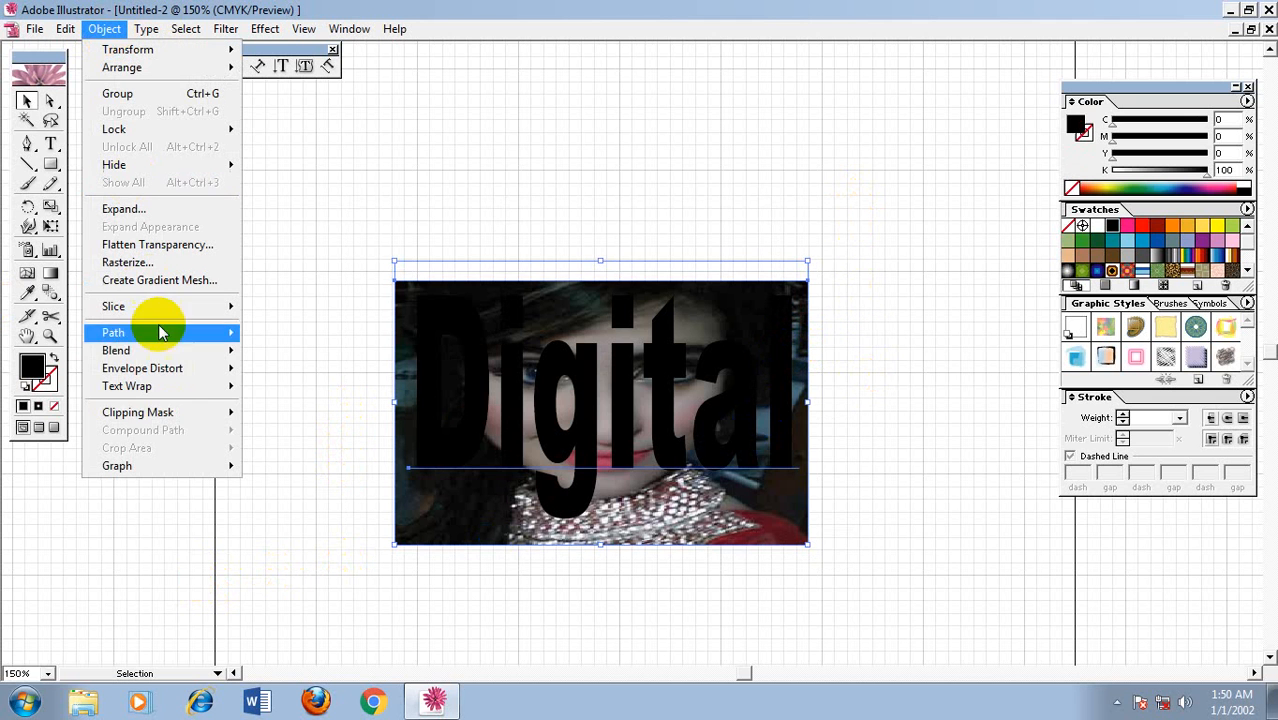
mouse_move(172, 414)
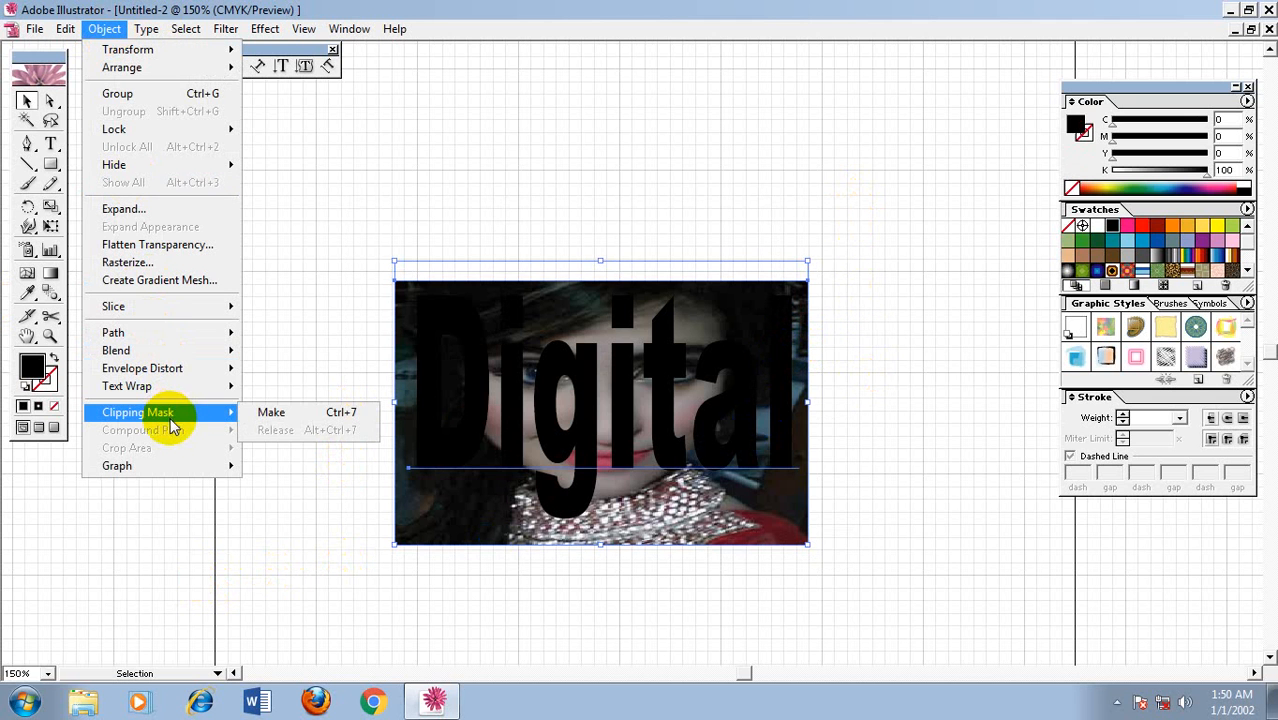
click(298, 418)
drag(596, 418, 563, 390)
click(753, 537)
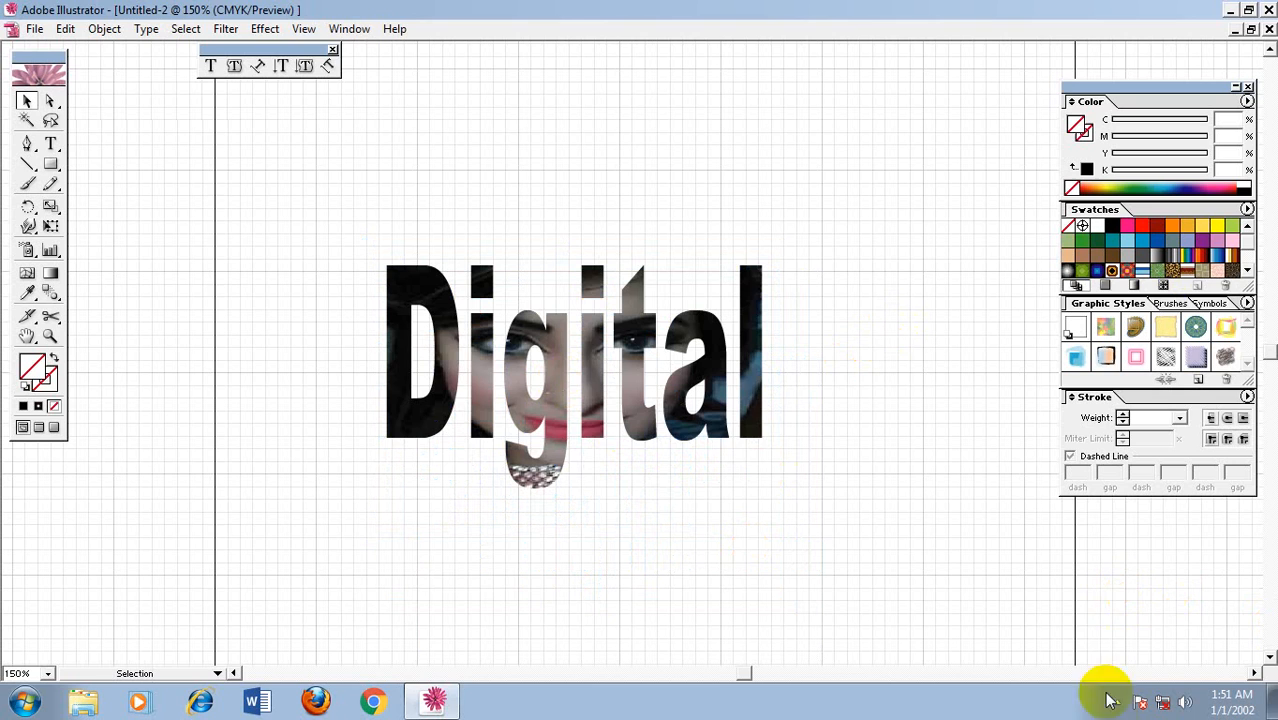